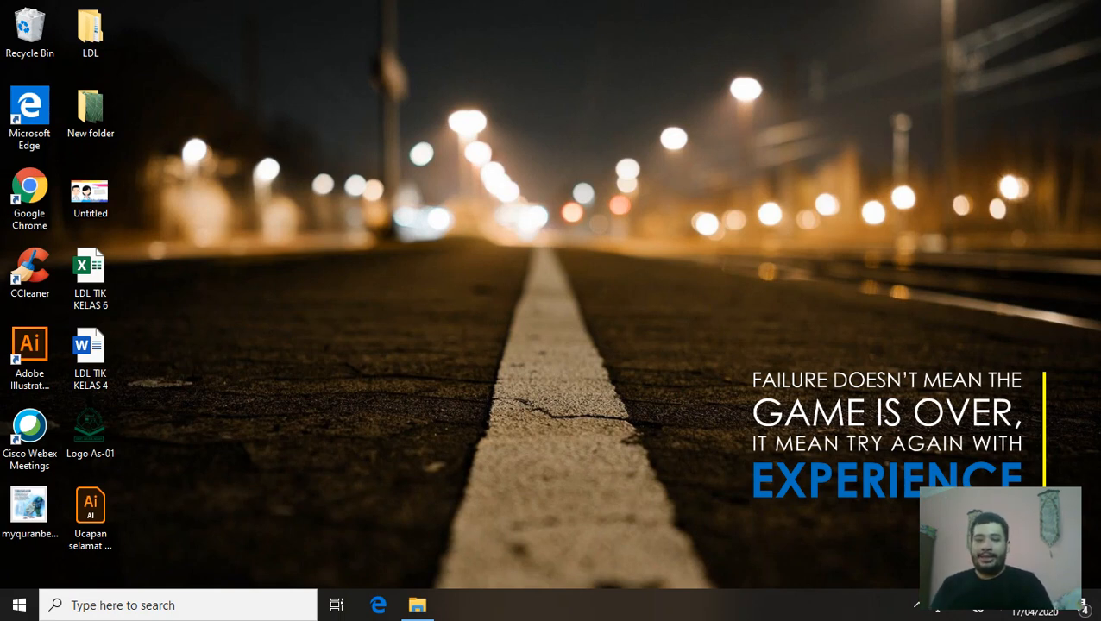
# Open Windows Search from the taskbar
pyautogui.click(234, 604)
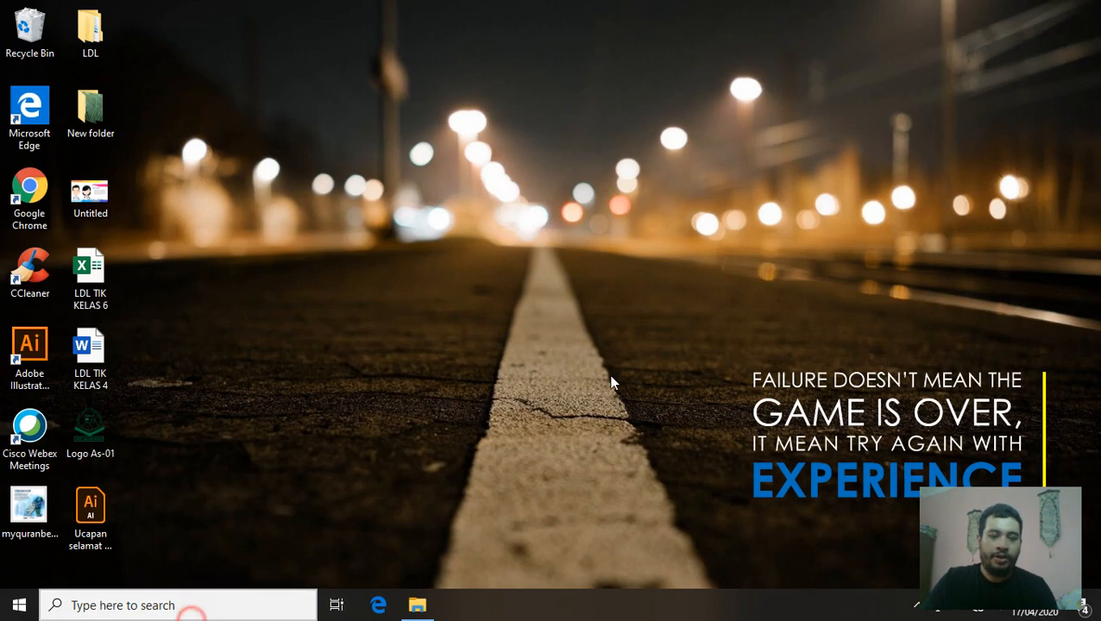
# Launch Word by searching 'word' and start a new blank document
pyautogui.write('word')
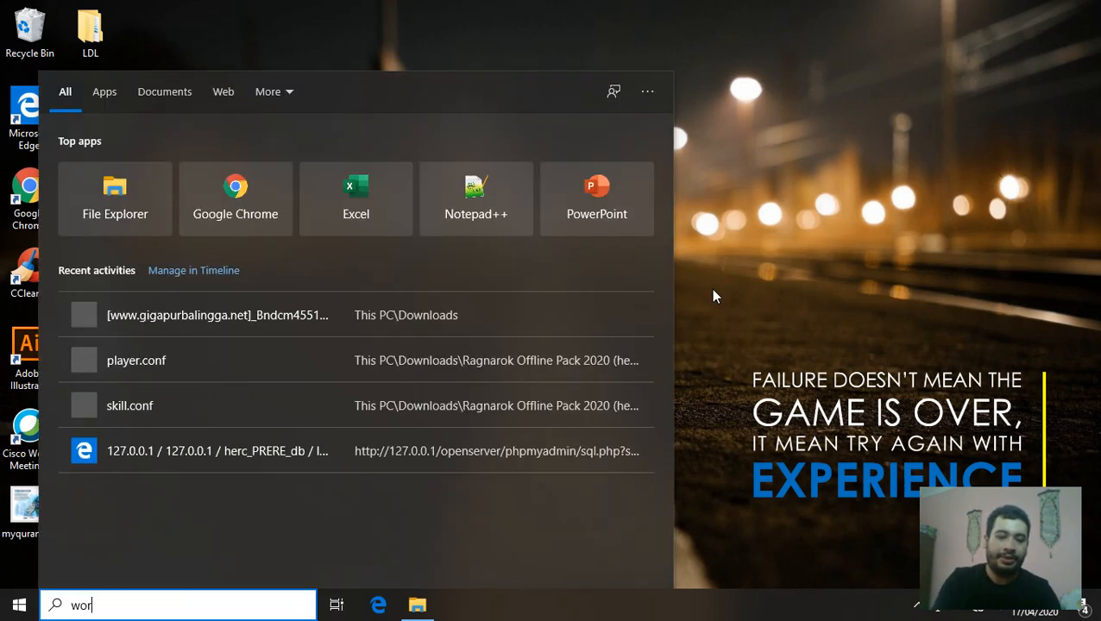
pyautogui.press('Return')
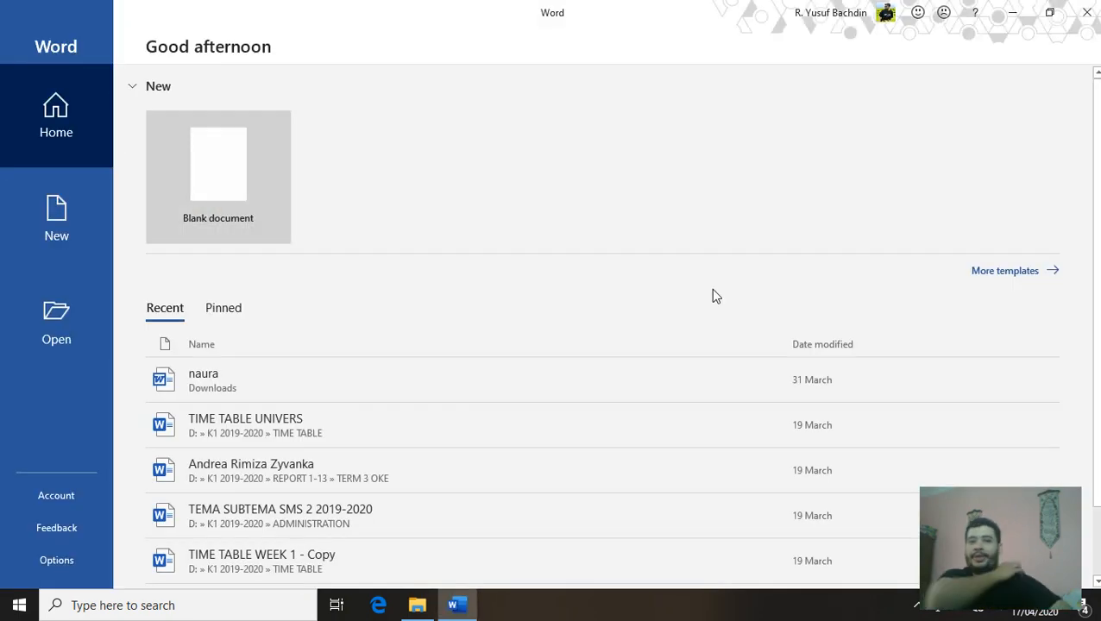
pyautogui.click(195, 159)
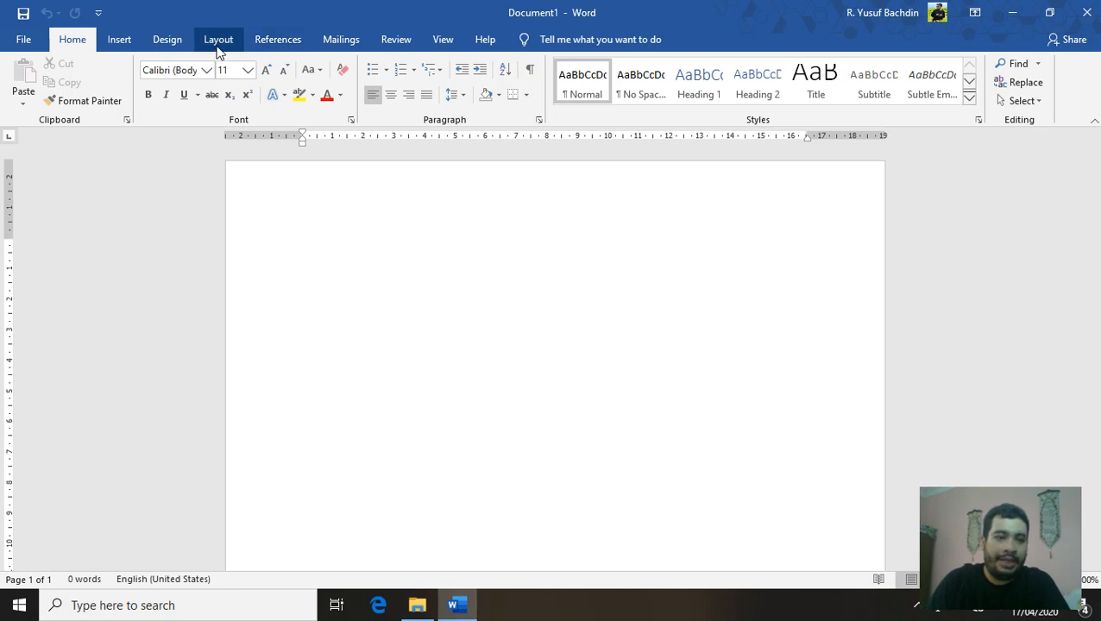
pyautogui.click(217, 50)
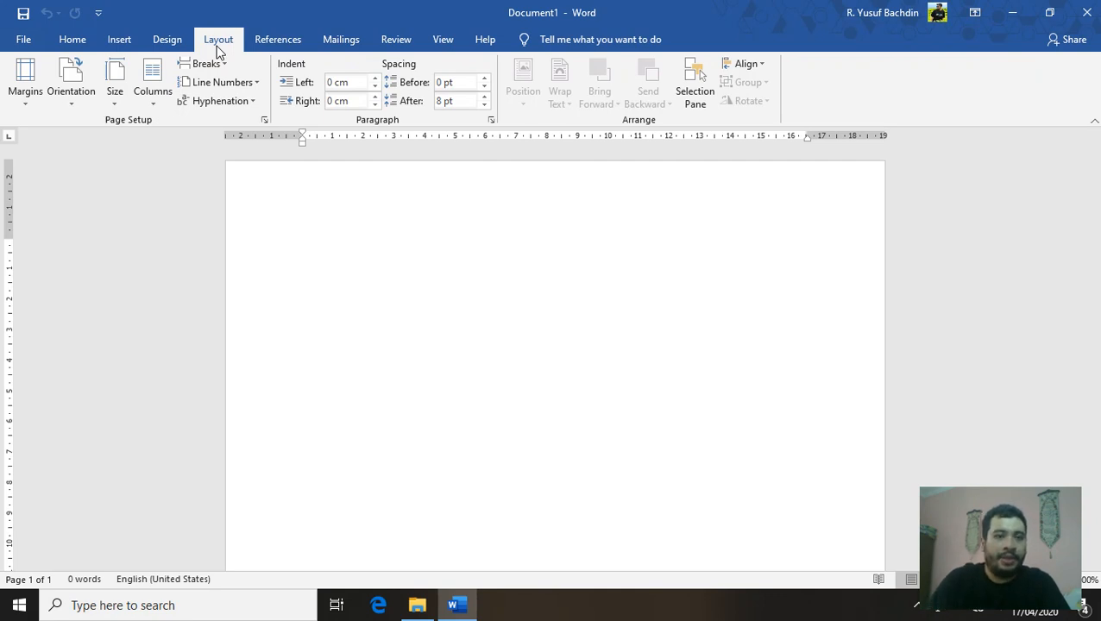
# Browse the Page Setup paper sizes and cancel, keeping the Letter page size
pyautogui.click(116, 99)
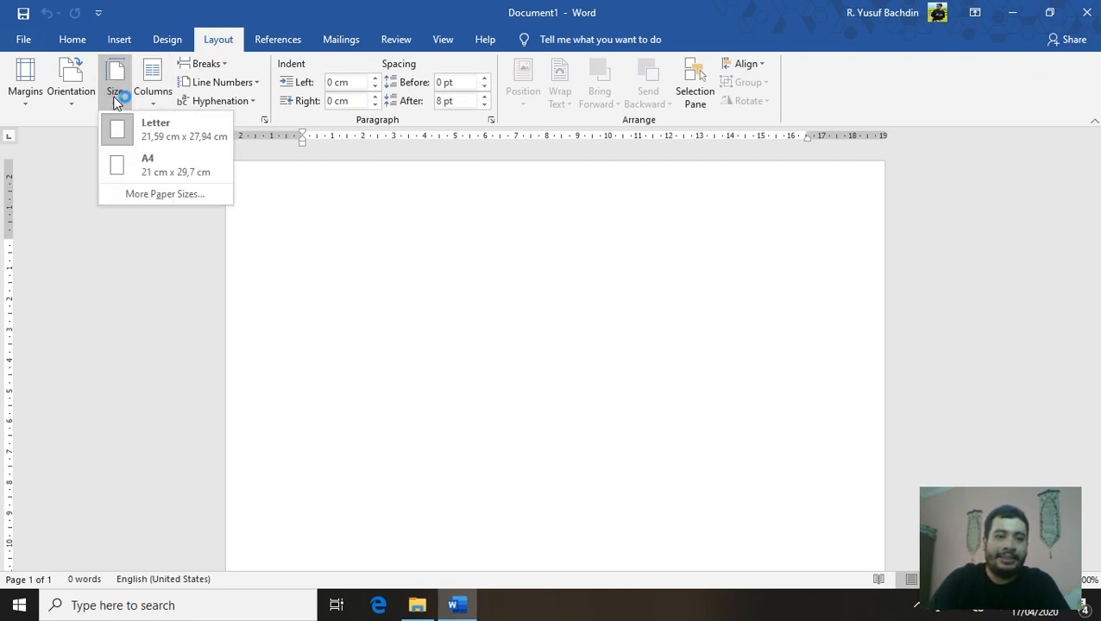
pyautogui.click(172, 167)
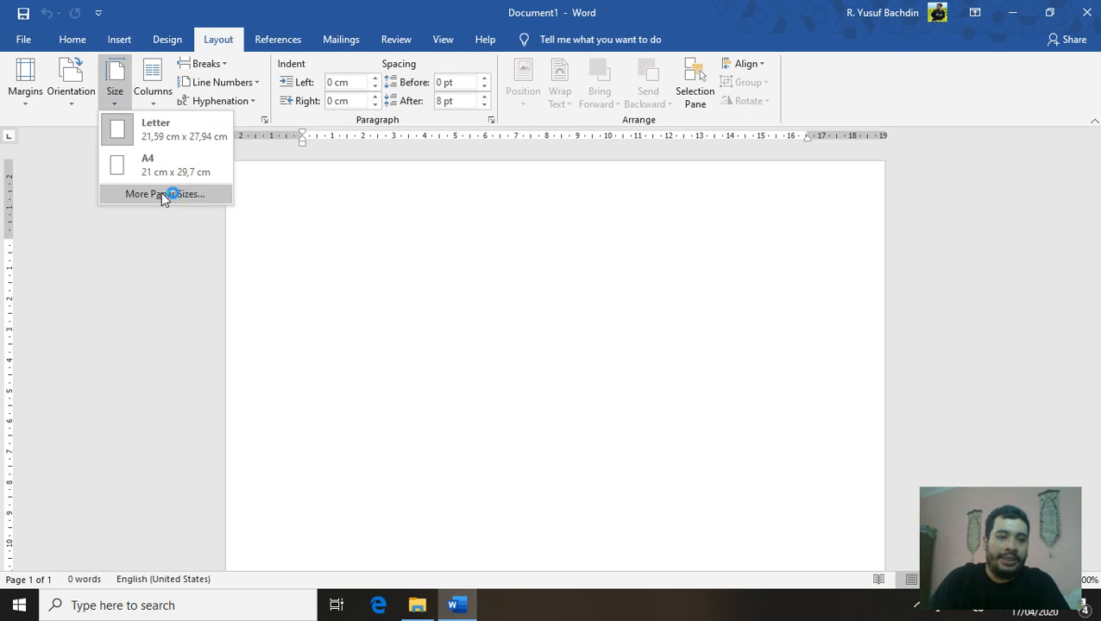
pyautogui.click(164, 194)
pyautogui.click(487, 141)
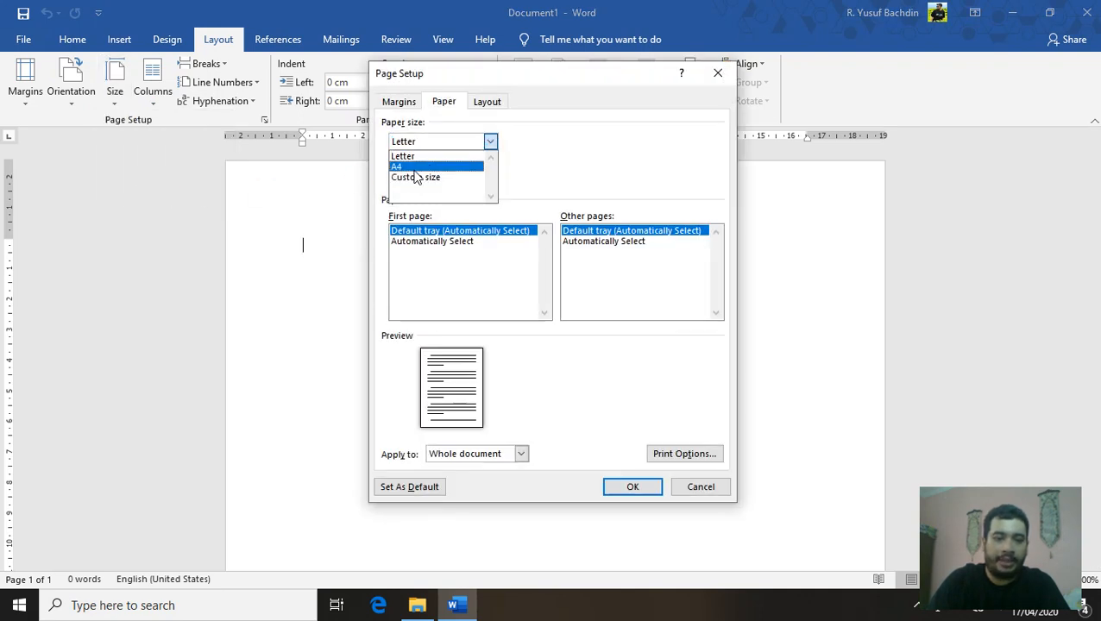
pyautogui.click(174, 176)
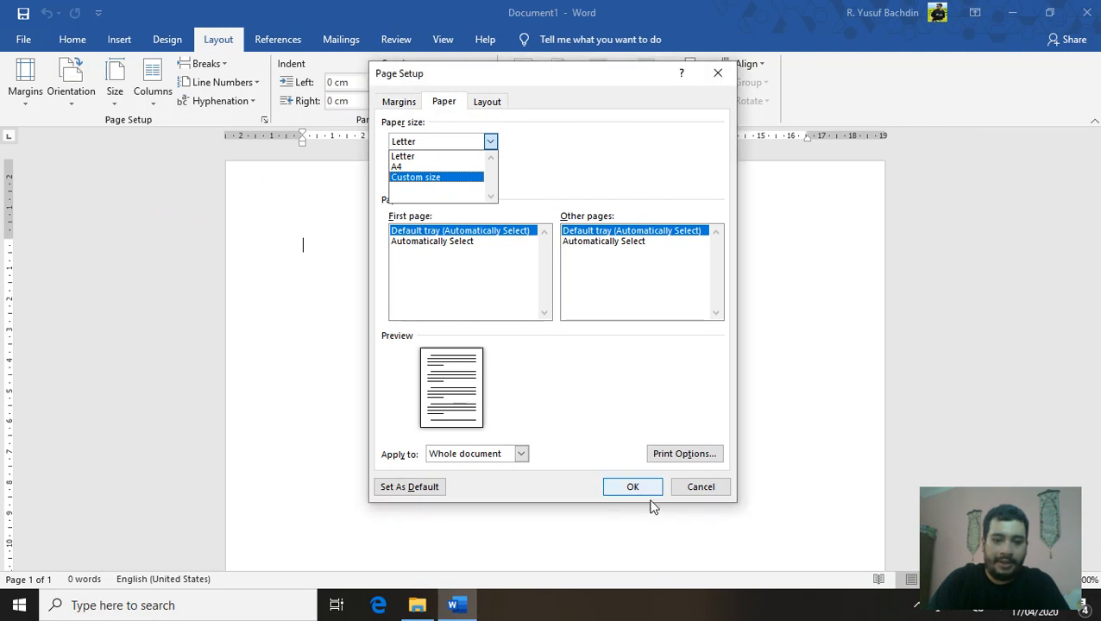
pyautogui.click(695, 488)
pyautogui.click(696, 488)
pyautogui.click(23, 39)
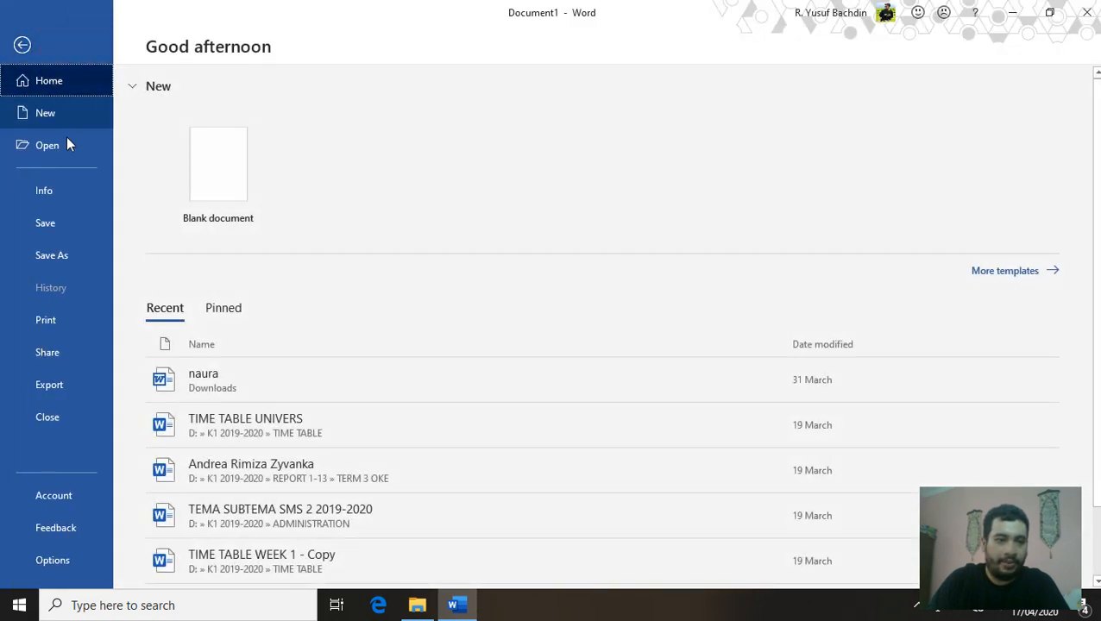
# Select Microsoft Print to PDF as the printer and return to the document
pyautogui.click(65, 317)
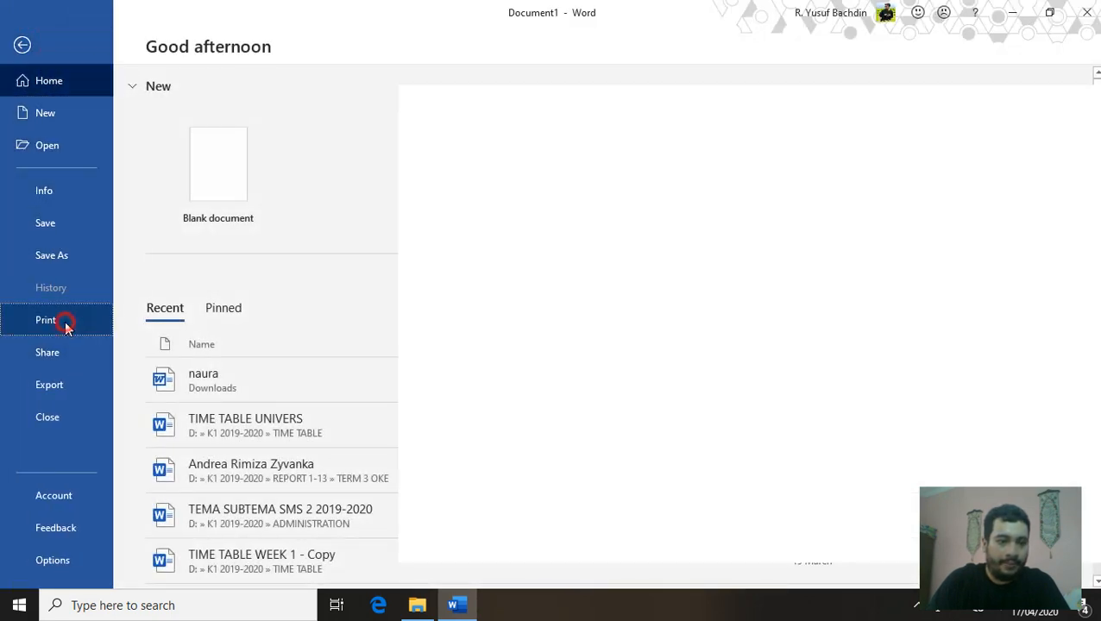
pyautogui.click(285, 212)
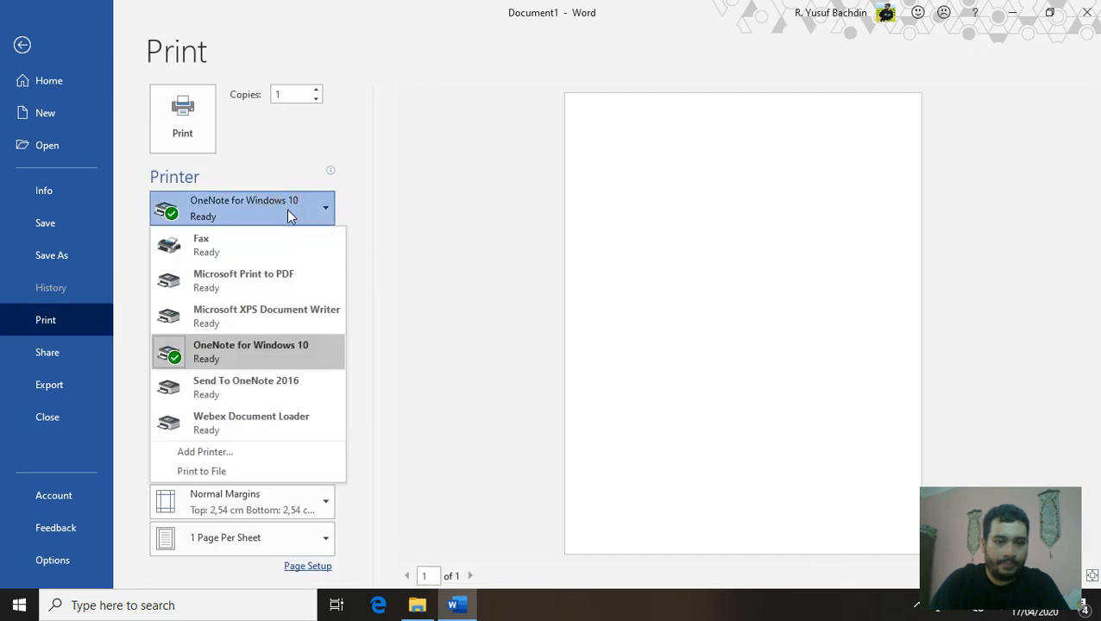
pyautogui.click(285, 285)
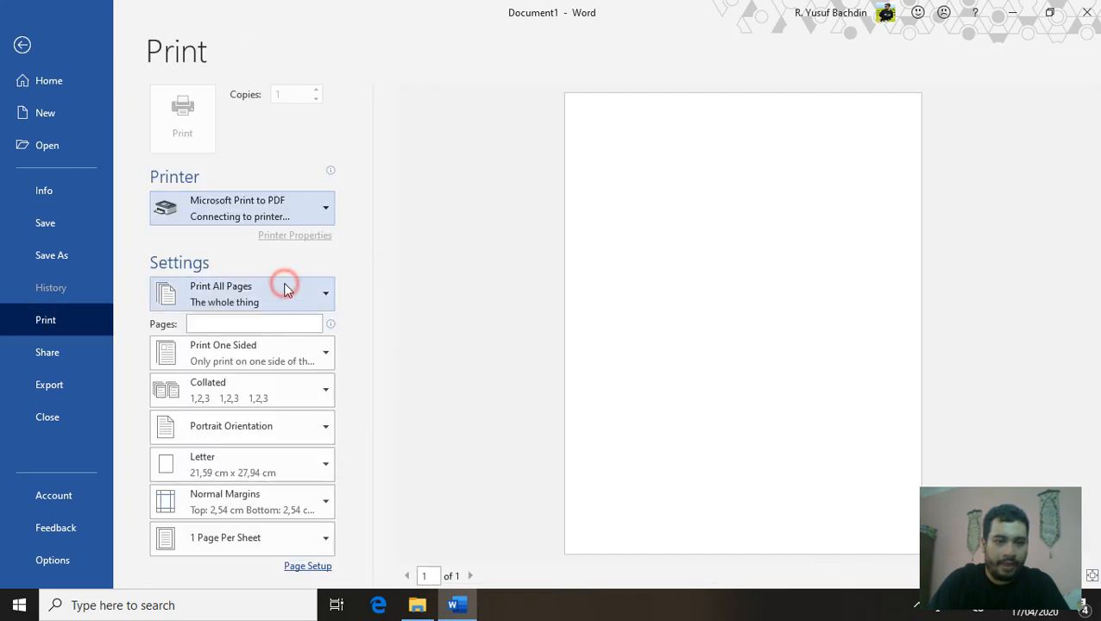
pyautogui.click(21, 44)
pyautogui.click(114, 90)
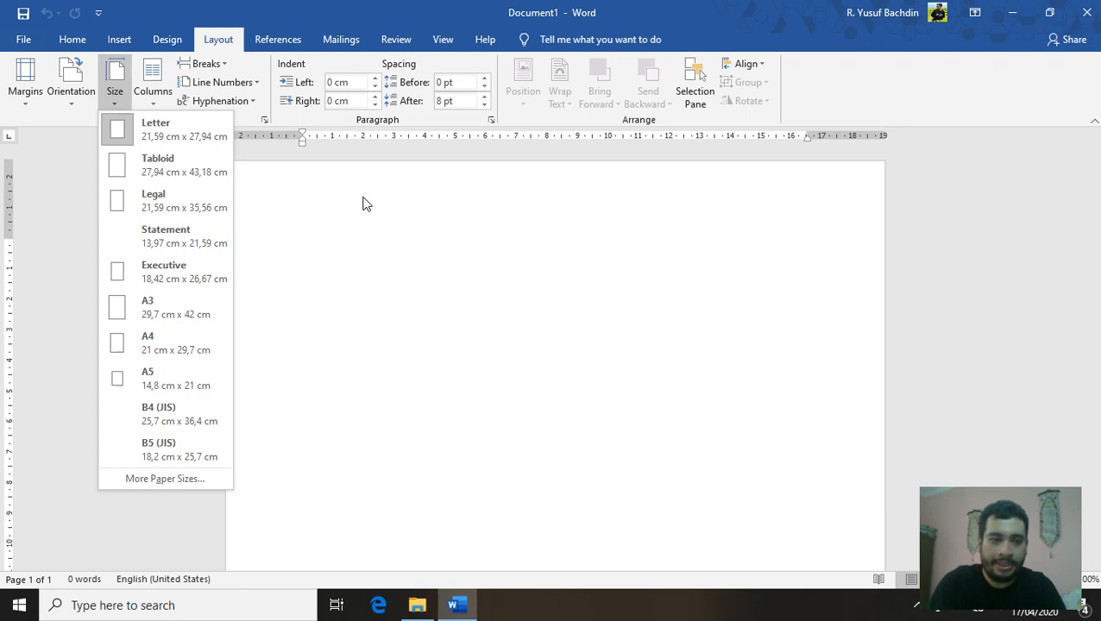
# Change the page size to Legal (21,59 × 35,56 cm)
pyautogui.click(179, 201)
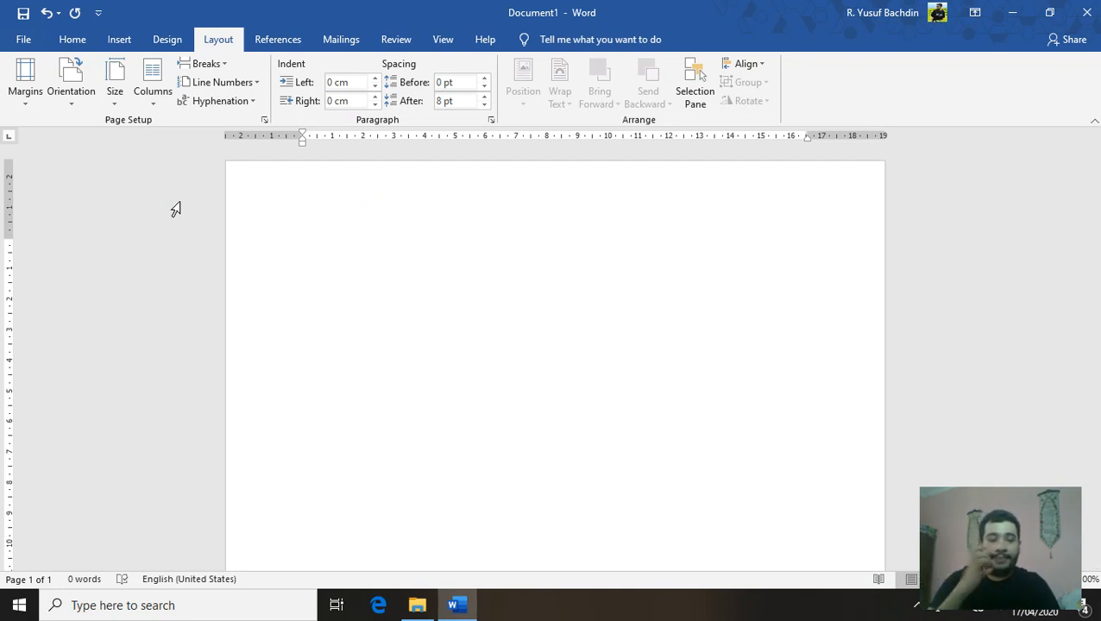
pyautogui.click(72, 41)
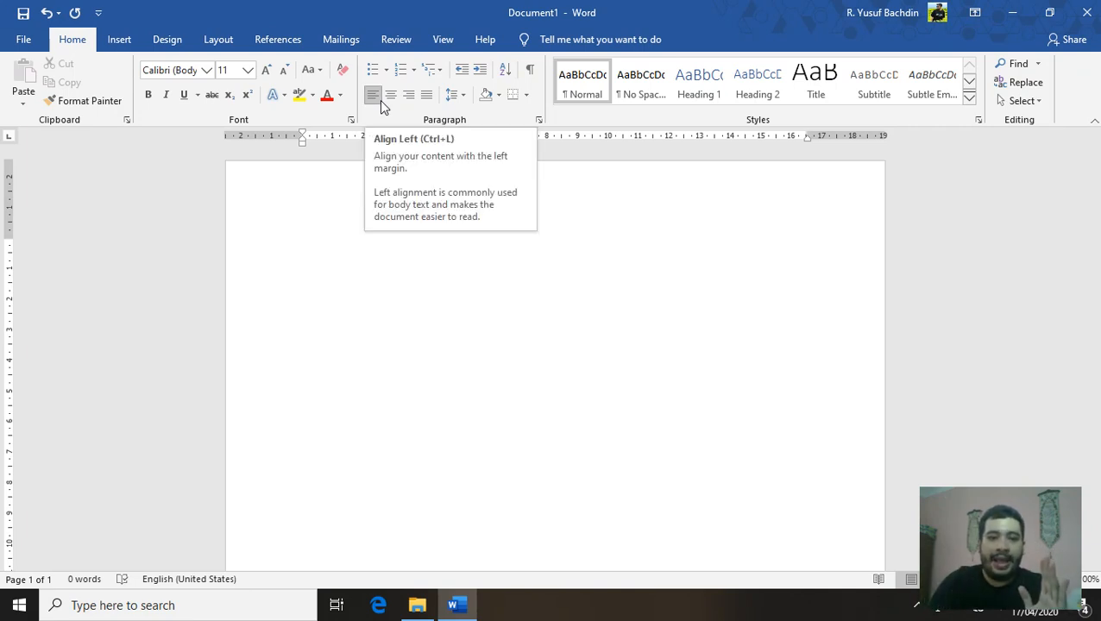
# Justify the paragraph, remove the space after it, and set 1,5 line spacing
pyautogui.click(427, 96)
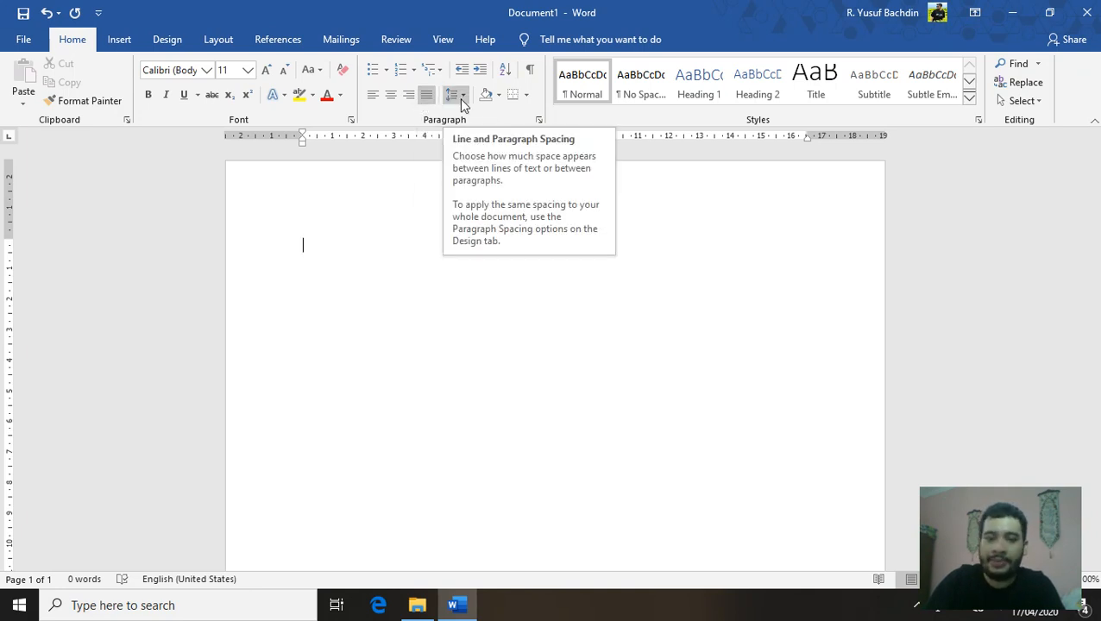
pyautogui.click(460, 96)
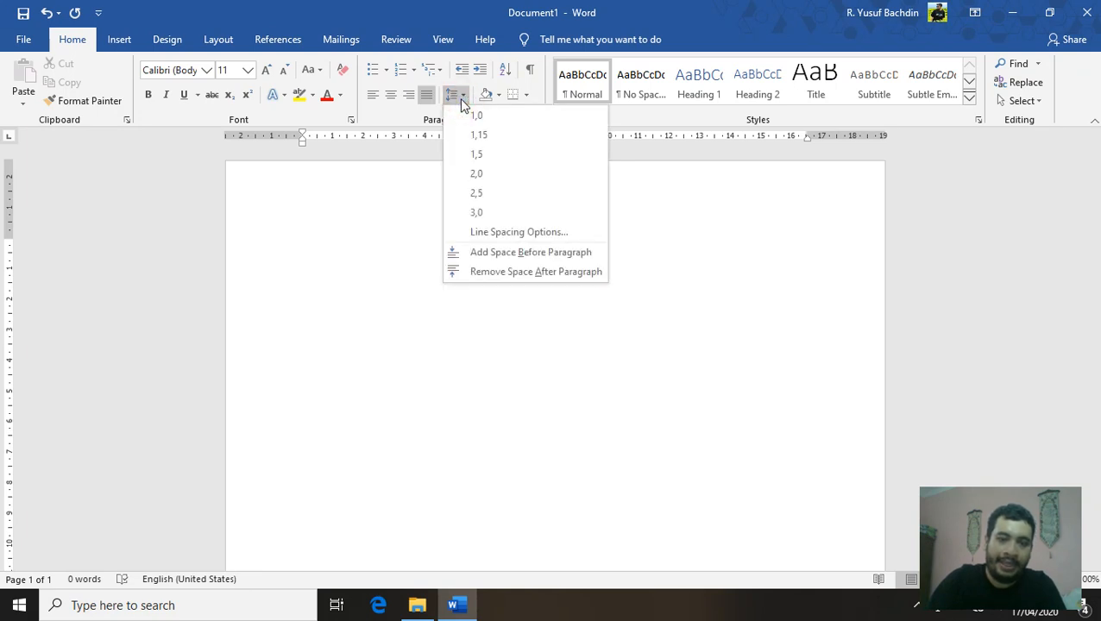
pyautogui.click(514, 272)
pyautogui.click(454, 97)
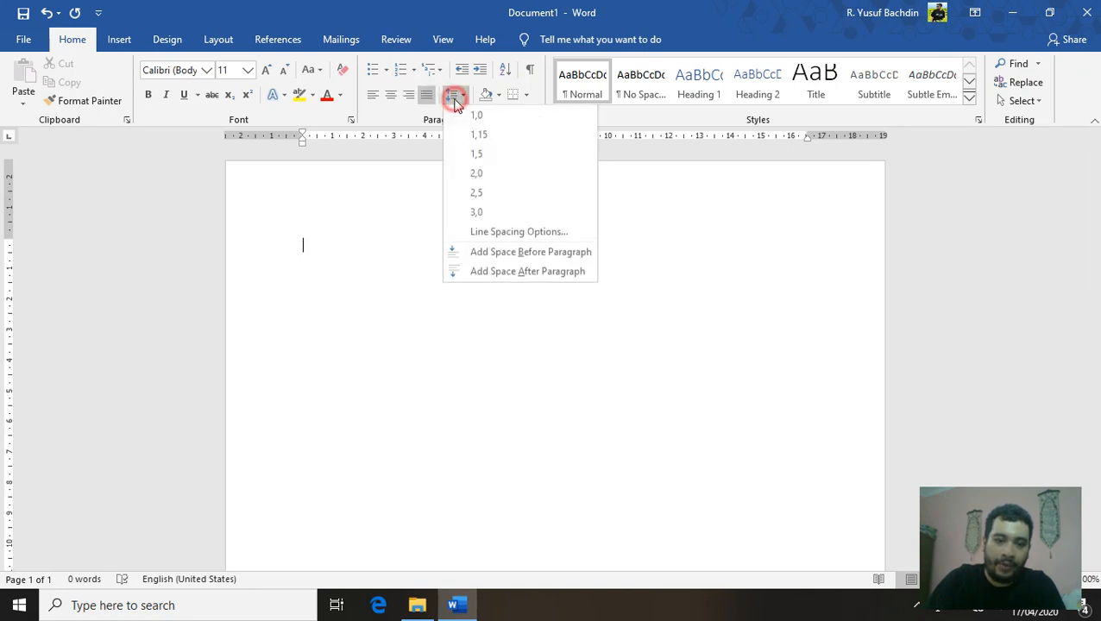
pyautogui.click(478, 155)
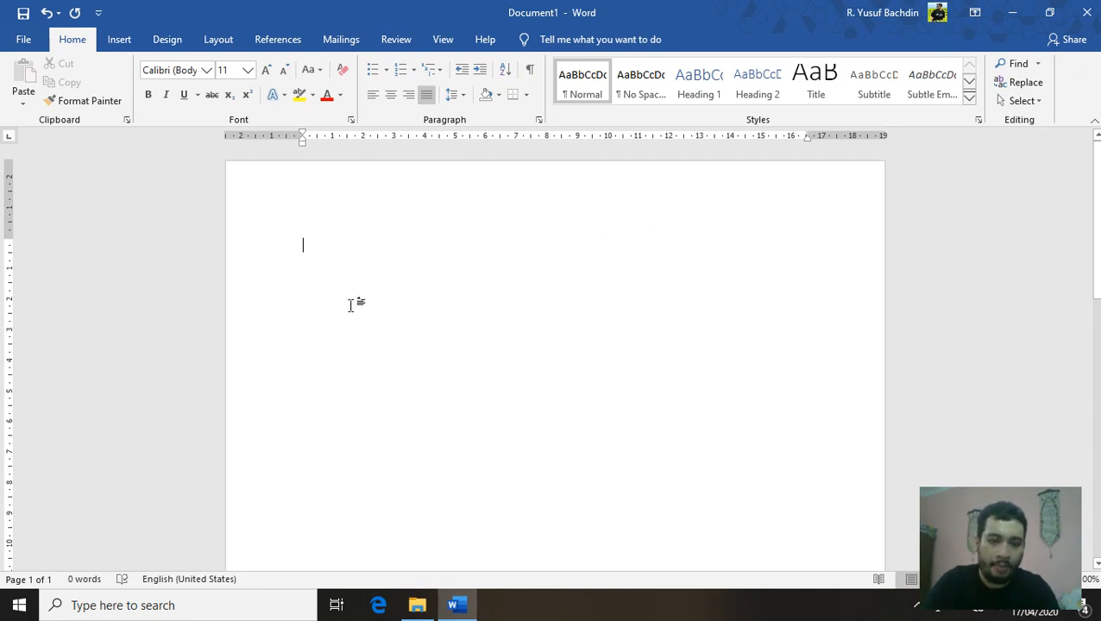
# Tab the date 'Jakarta, 05 April 2020' toward the right and start a new line
pyautogui.press('Tab')
pyautogui.press('Tab')
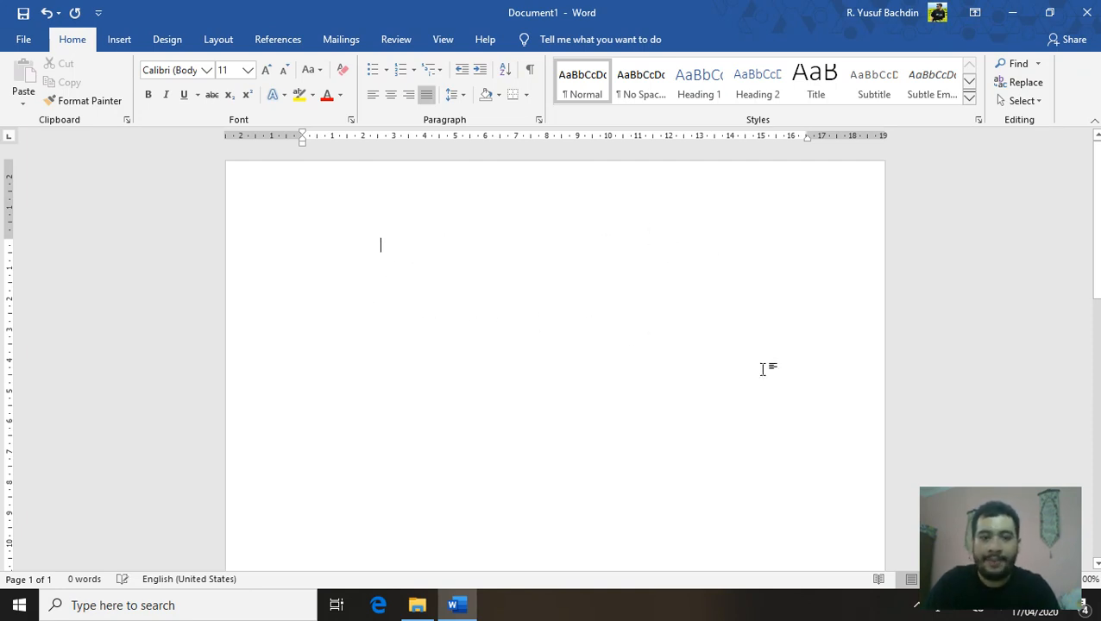
pyautogui.press('Tab')
pyautogui.press('Tab')
pyautogui.press('Tab')
pyautogui.press('Tab')
pyautogui.press('Tab')
pyautogui.press('Tab')
pyautogui.press('Tab')
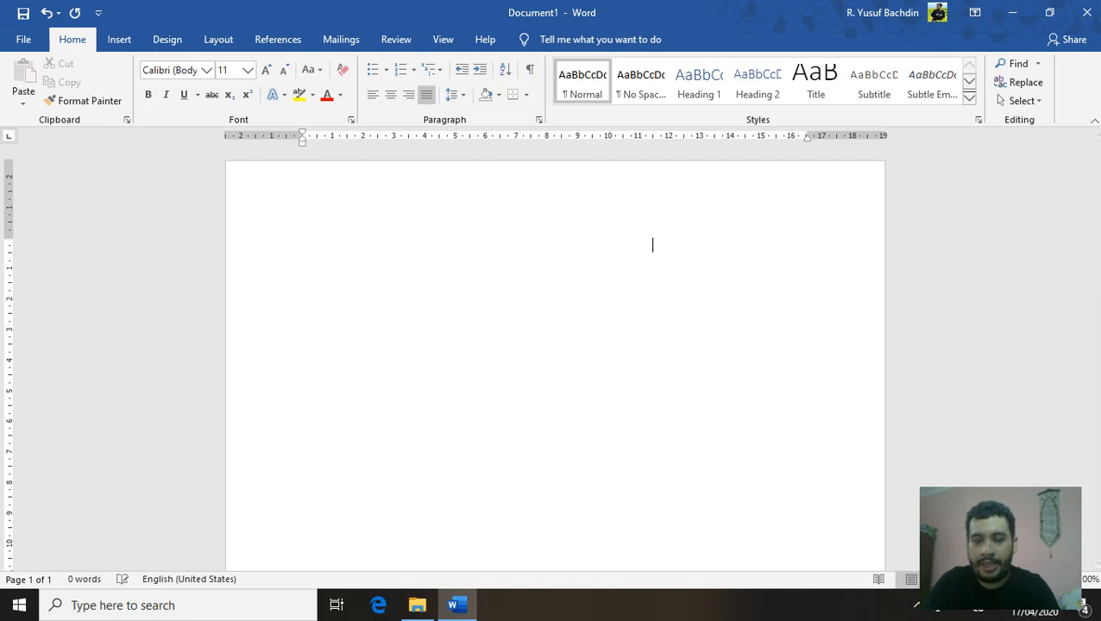
pyautogui.press('Tab')
pyautogui.press('Tab')
pyautogui.press('BackSpace')
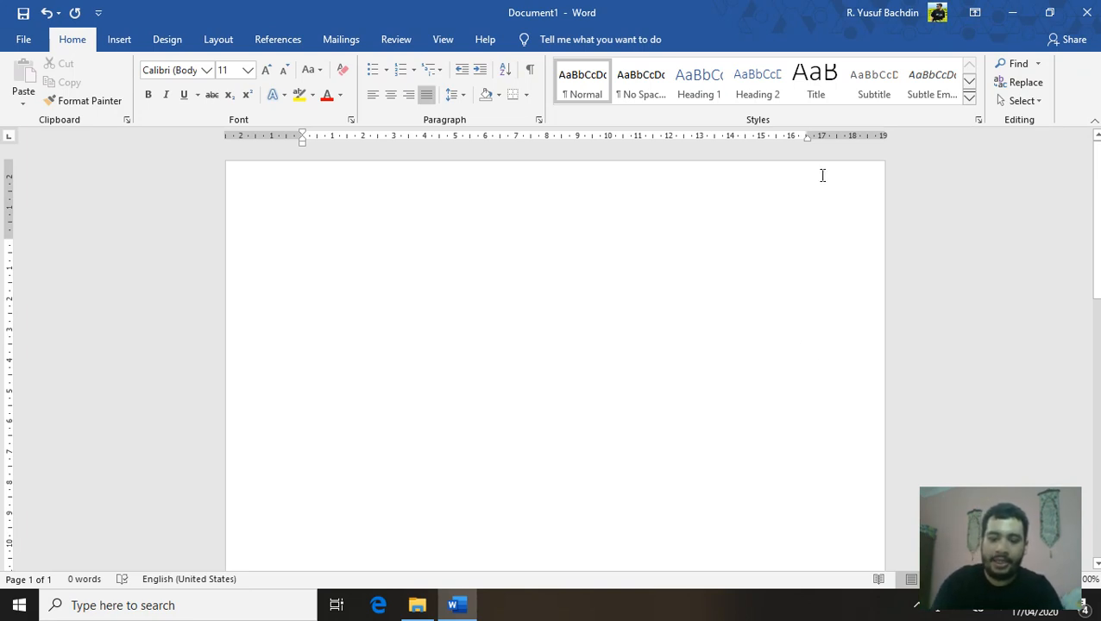
pyautogui.write('Jakarta')
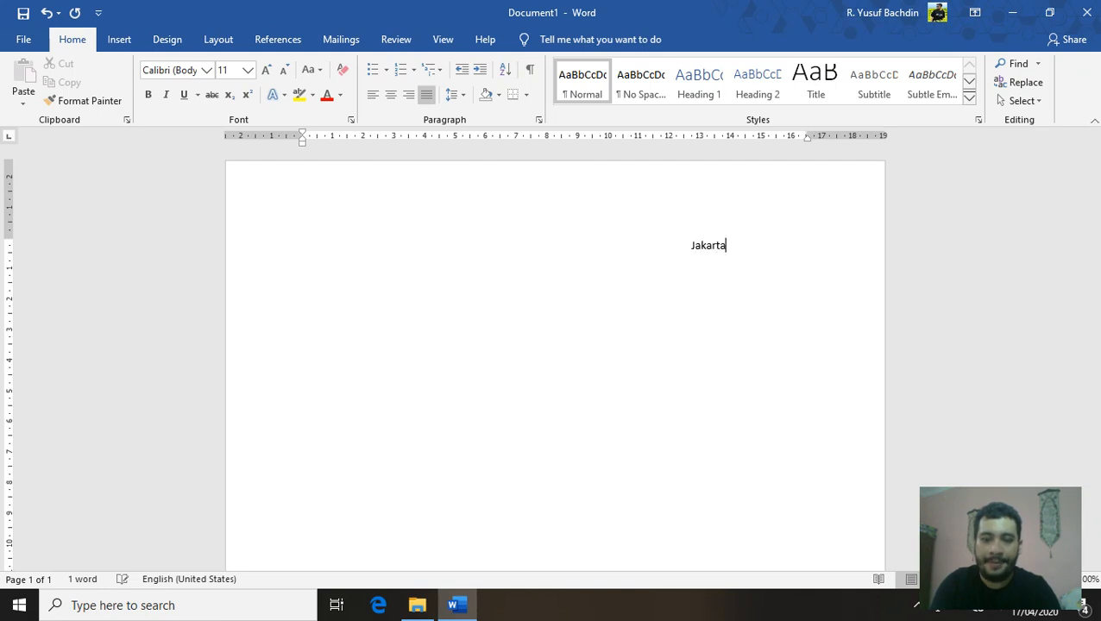
pyautogui.write(', 0')
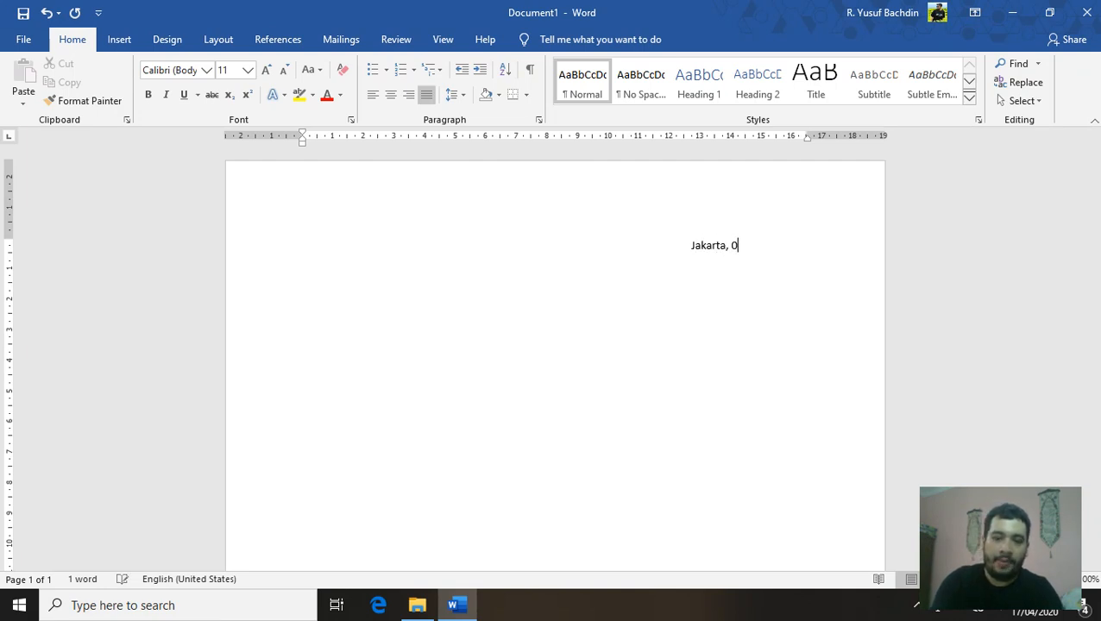
pyautogui.write('5 April 2020')
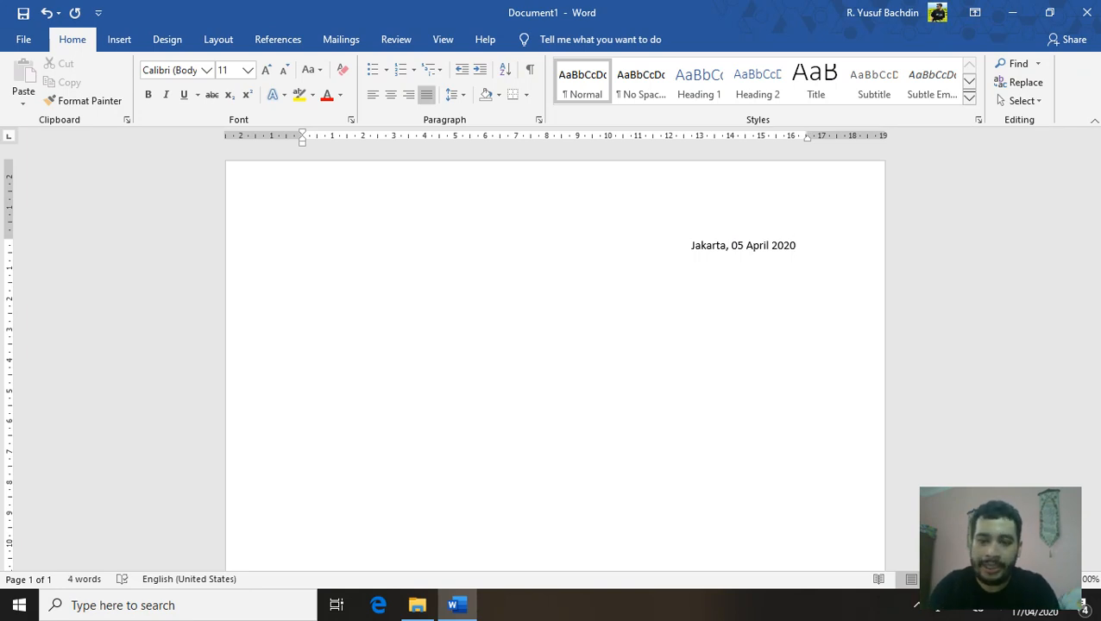
pyautogui.press('Return')
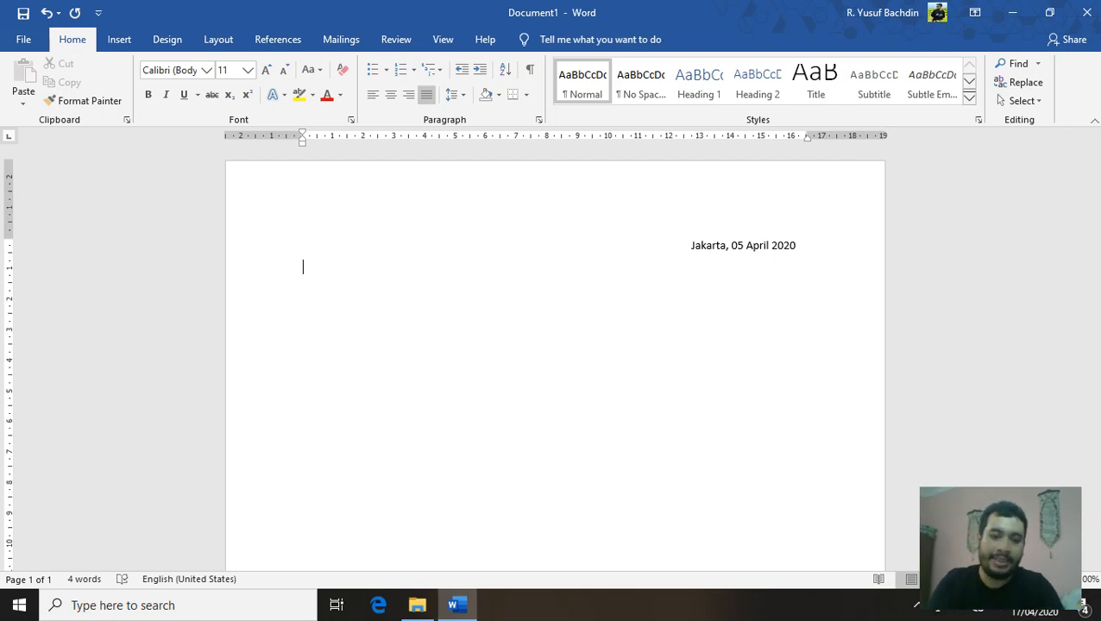
# Type the line 'Nomor' with a tab-aligned ': 051/04/2020'
pyautogui.write('No')
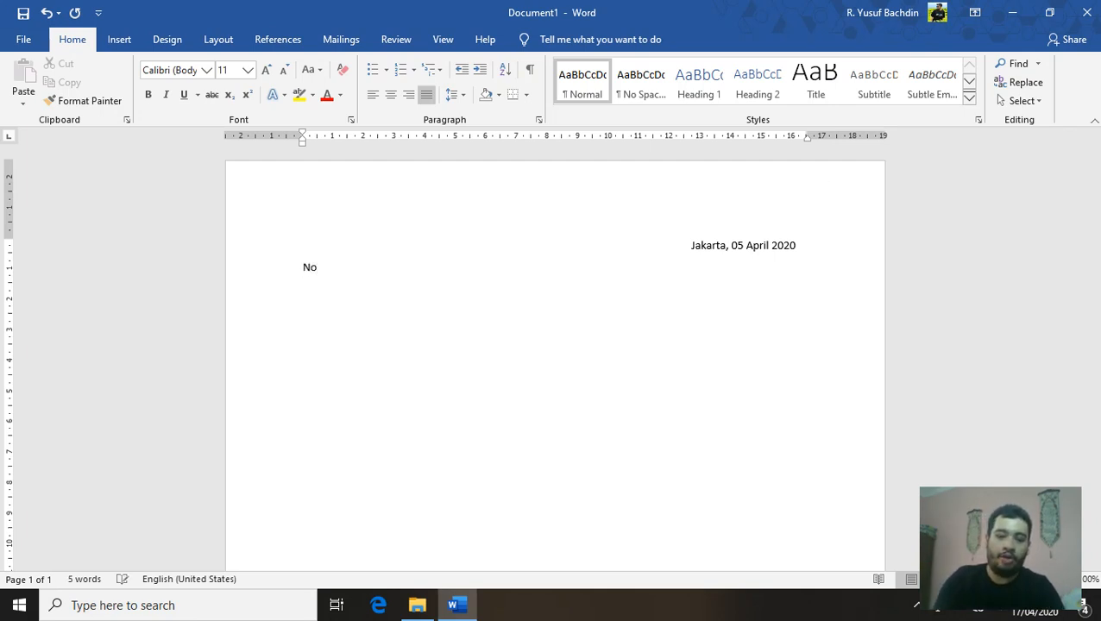
pyautogui.write('. Sura')
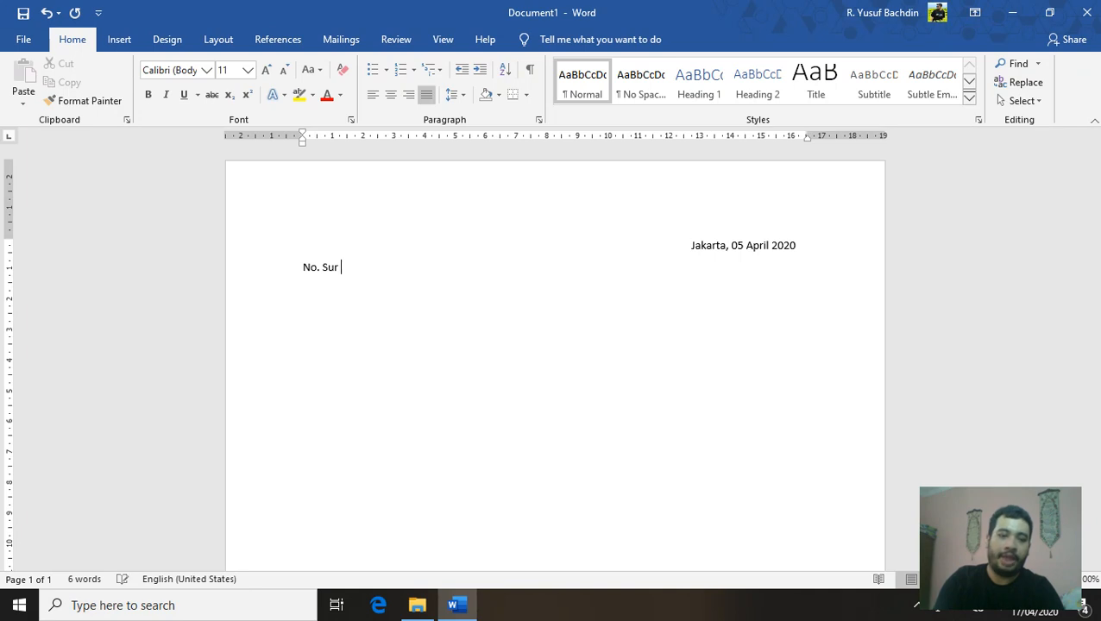
pyautogui.press('BackSpace')
pyautogui.press('BackSpace')
pyautogui.press('BackSpace')
pyautogui.press('BackSpace')
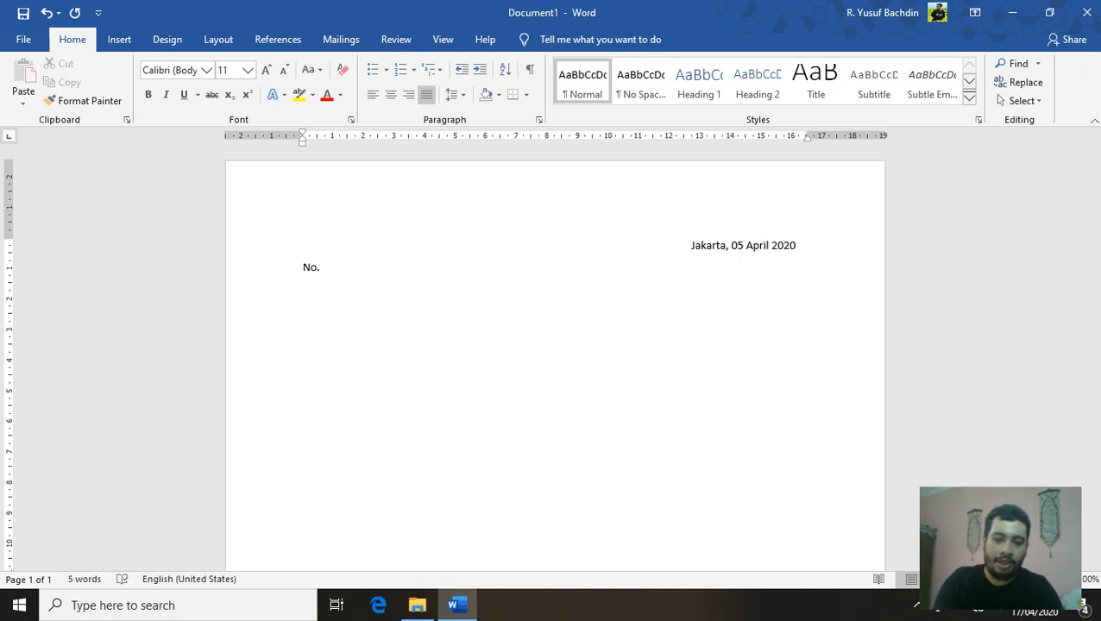
pyautogui.press('BackSpace')
pyautogui.write('mor')
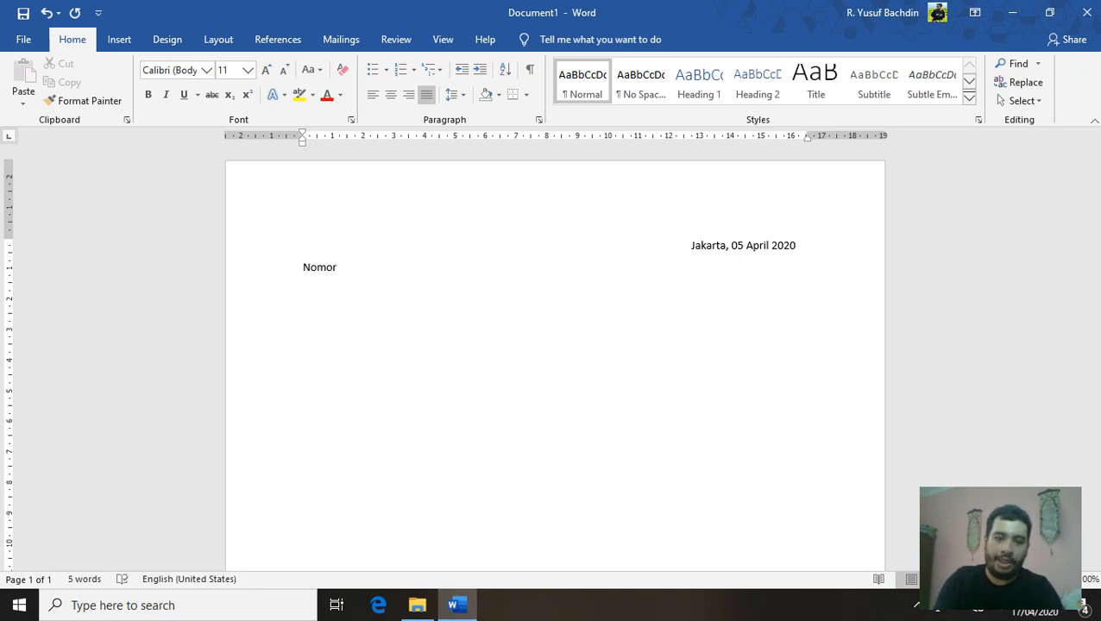
pyautogui.press('Tab')
pyautogui.press('Tab')
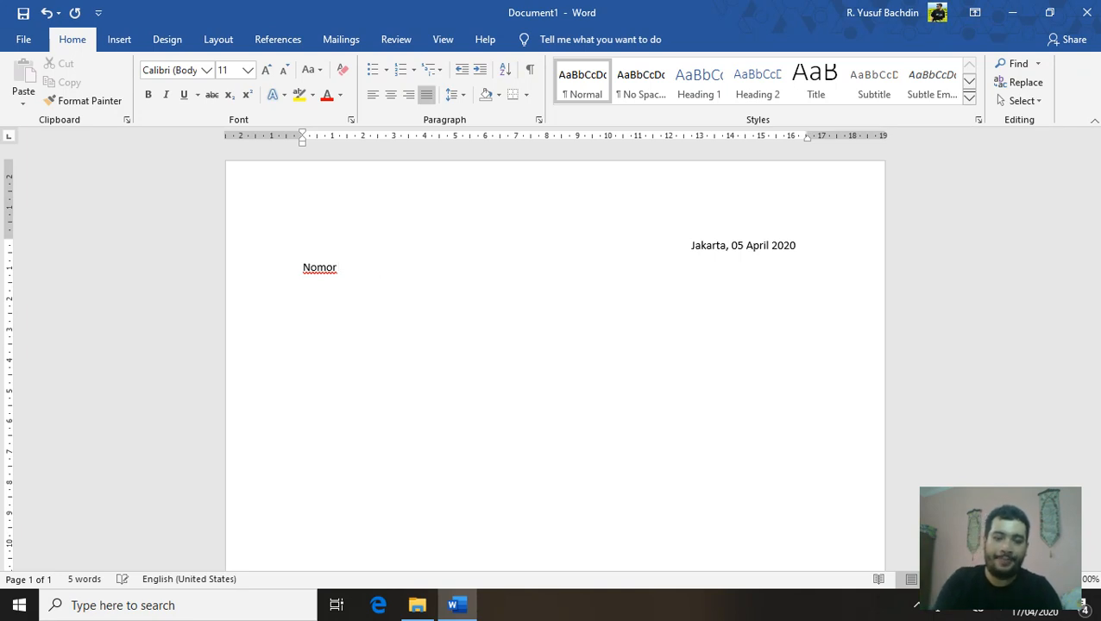
pyautogui.write(':')
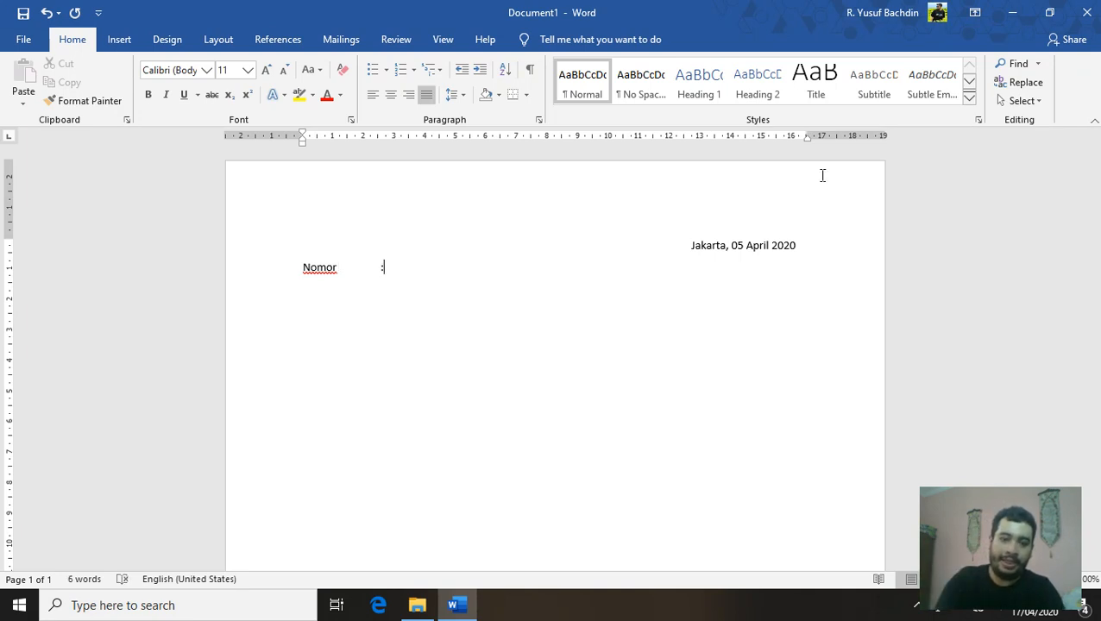
pyautogui.write(' 05')
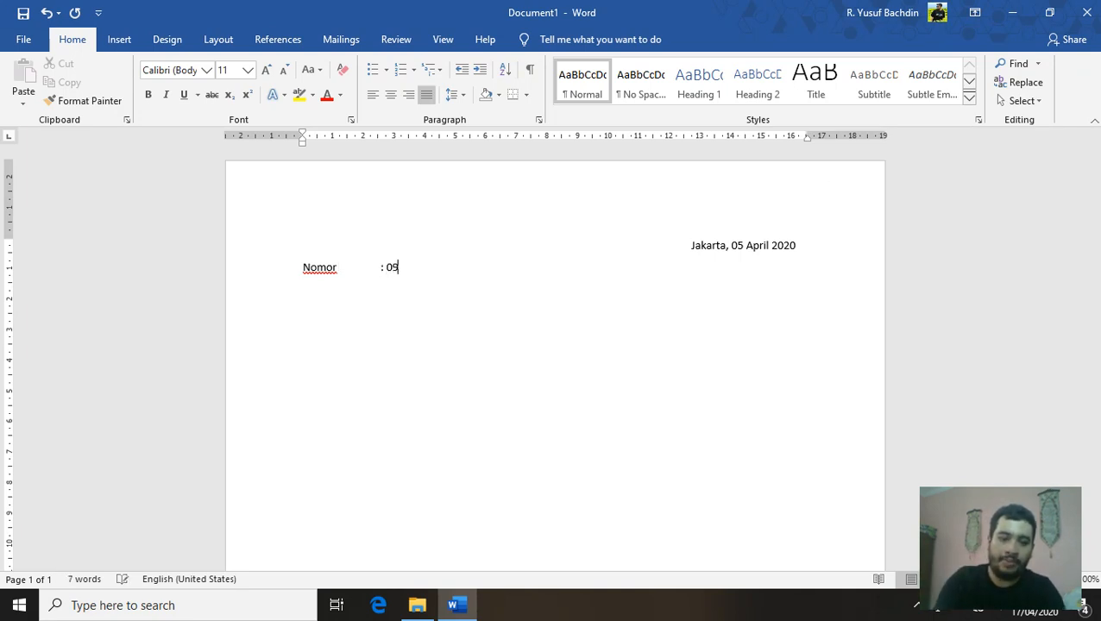
pyautogui.write('1/')
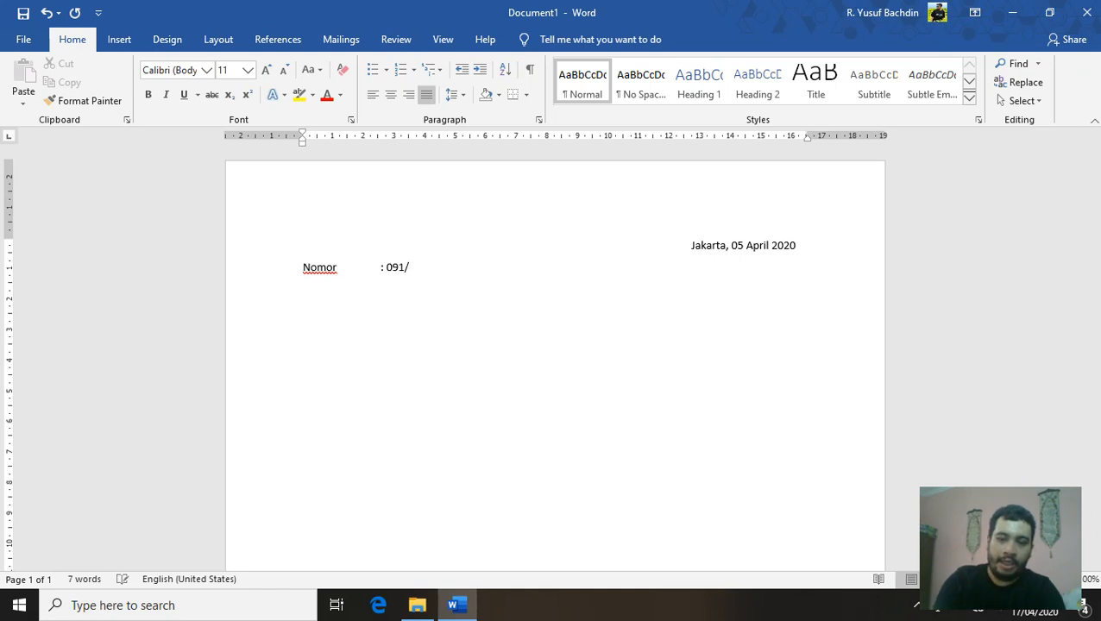
pyautogui.write('04/2020')
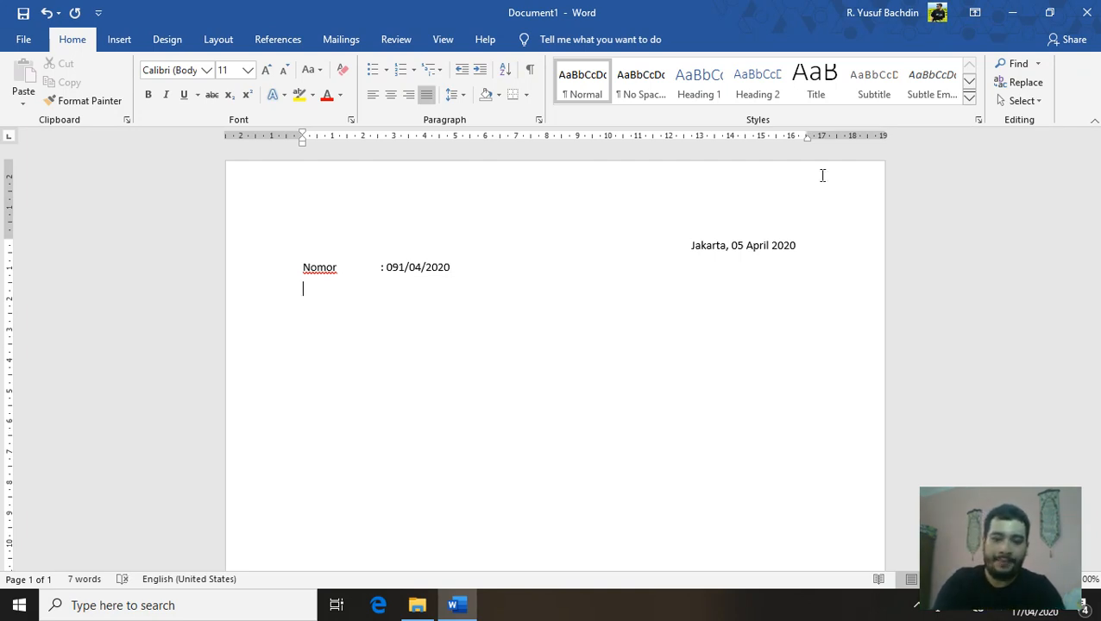
pyautogui.press('Return')
# Add the 'Lampiran : -' and 'Perihal : Undangan' lines below Nomor
pyautogui.write('Lampiran')
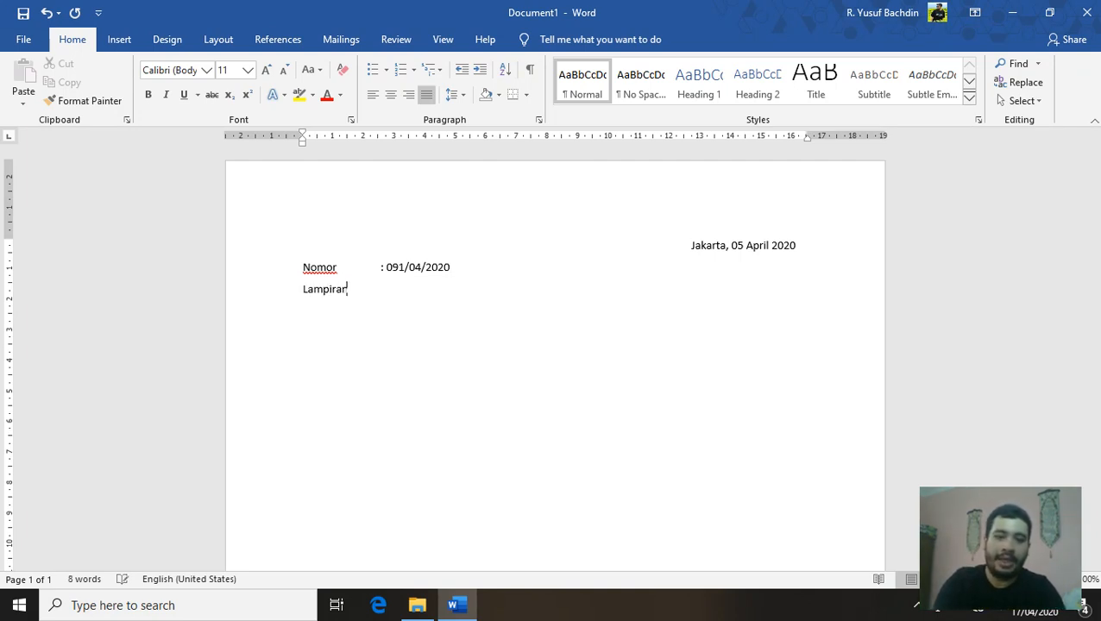
pyautogui.press('Tab')
pyautogui.write(': ')
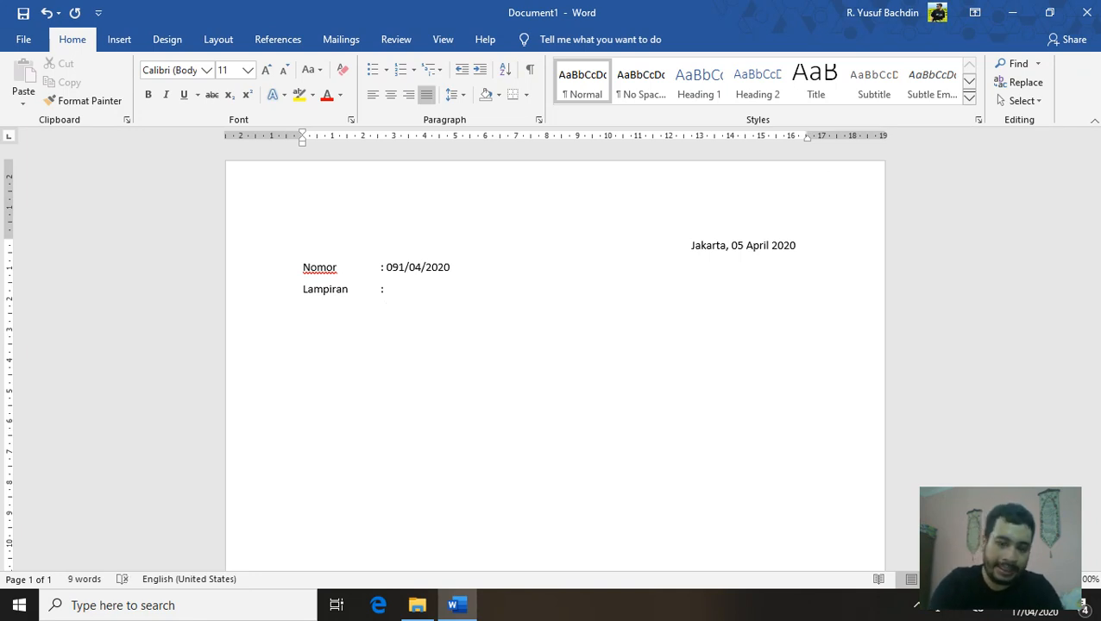
pyautogui.write('-')
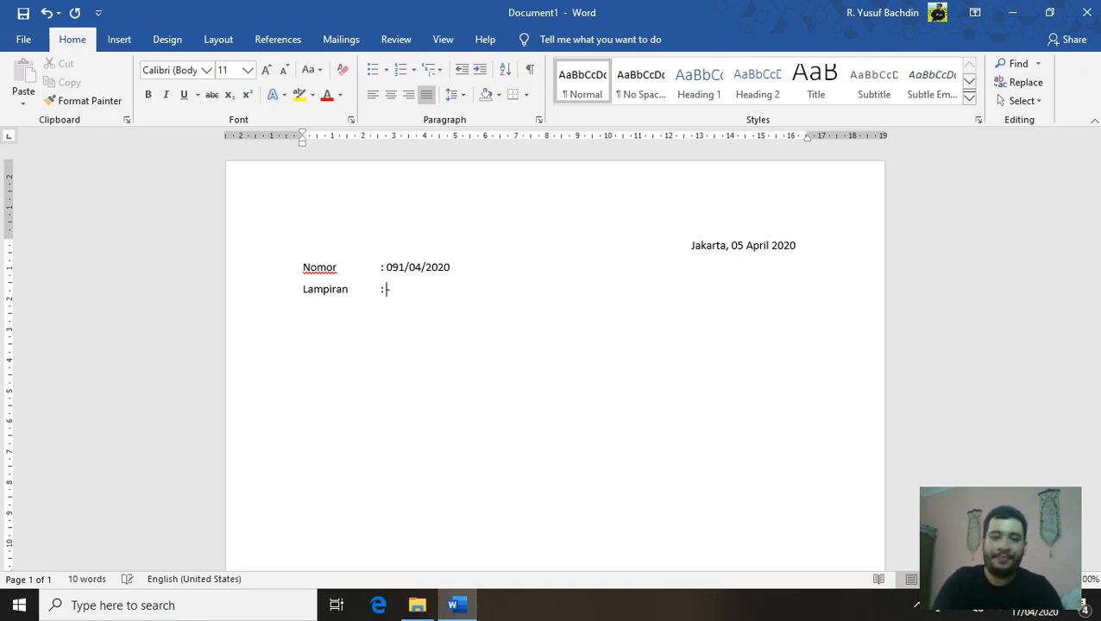
pyautogui.press('Return')
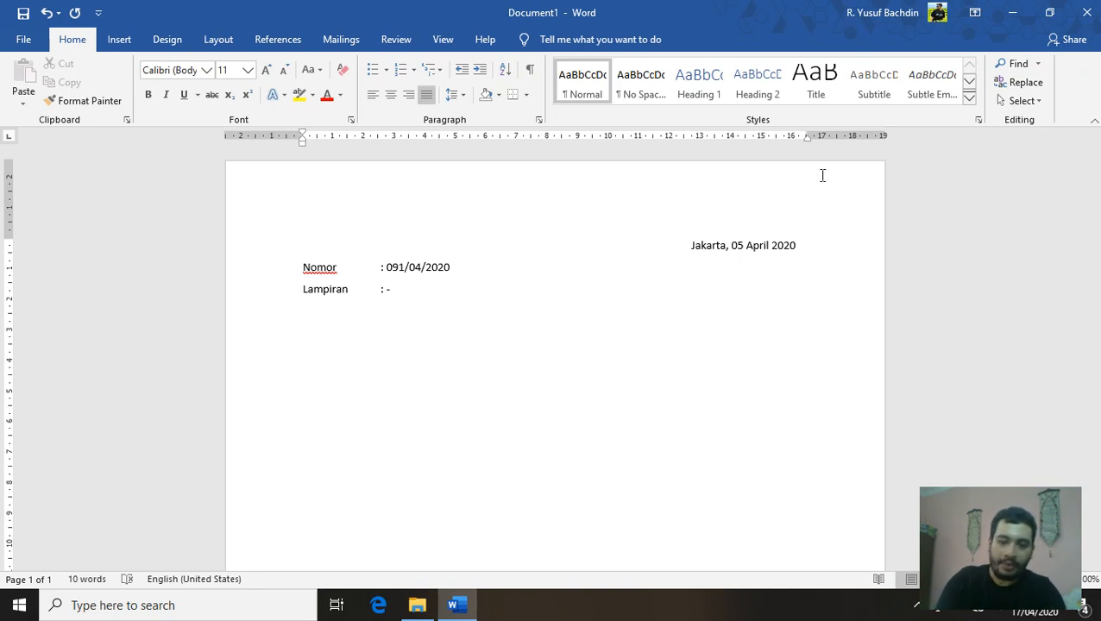
pyautogui.write('Perihal ')
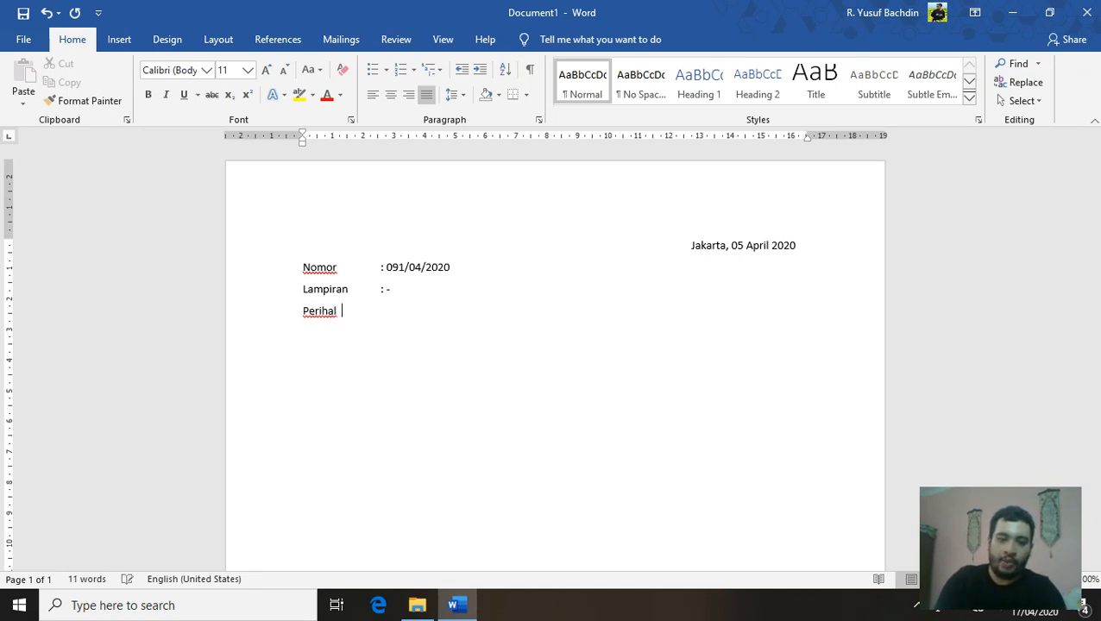
pyautogui.write(':')
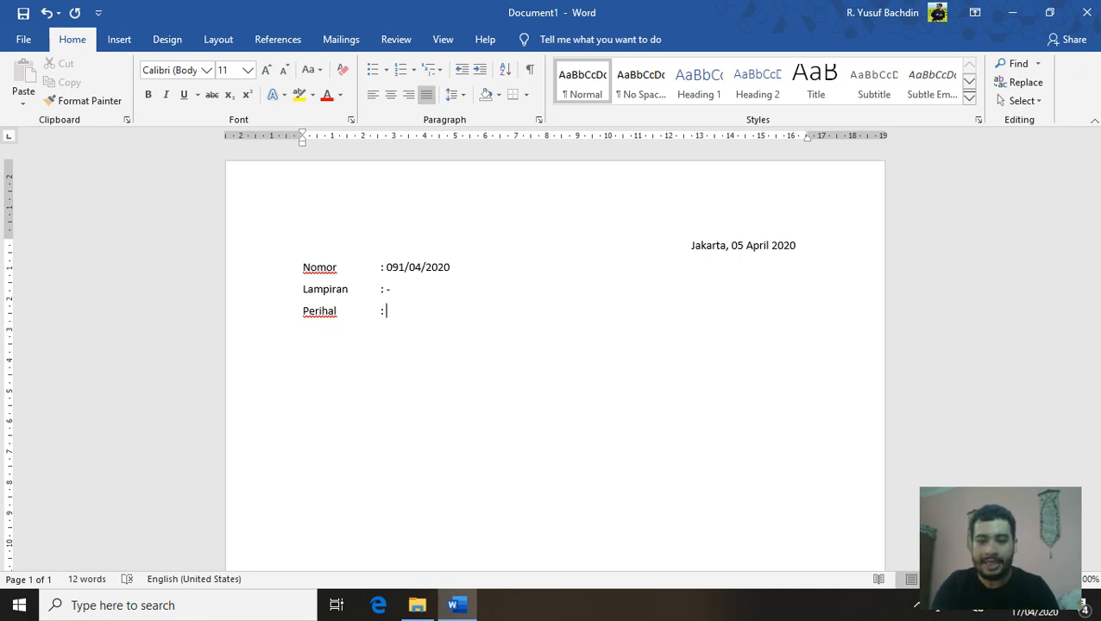
pyautogui.write('Un')
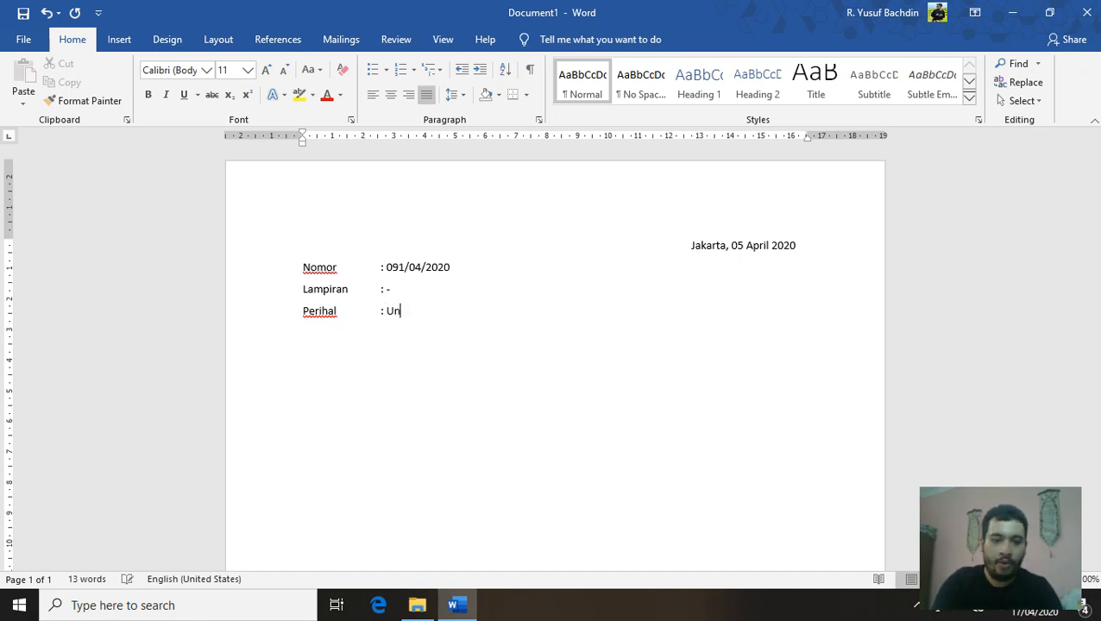
pyautogui.write('dangan')
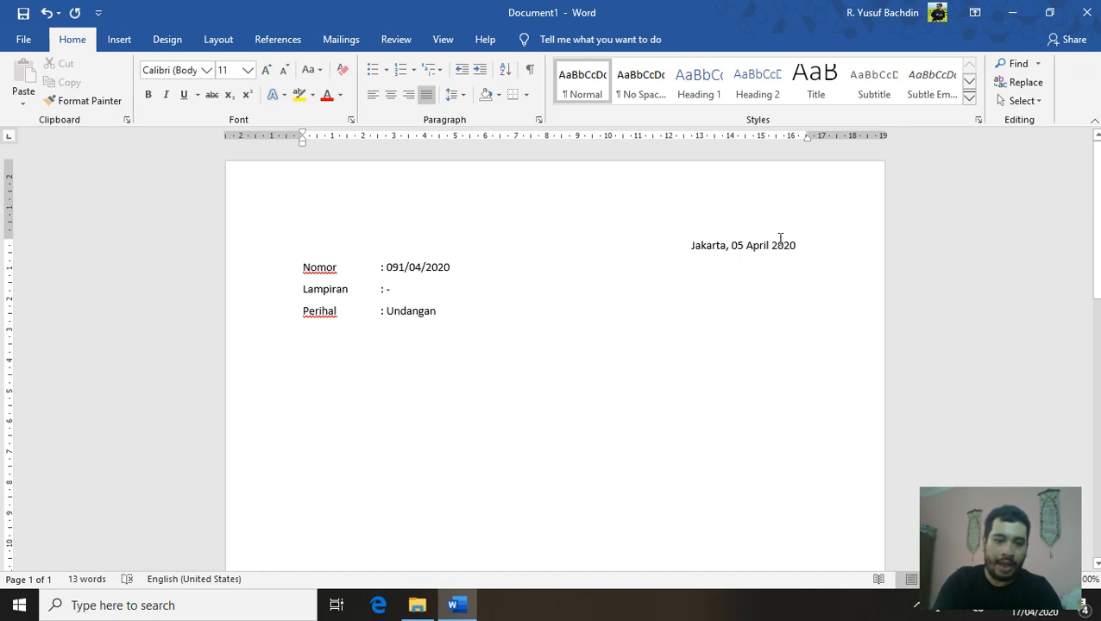
pyautogui.press('Return')
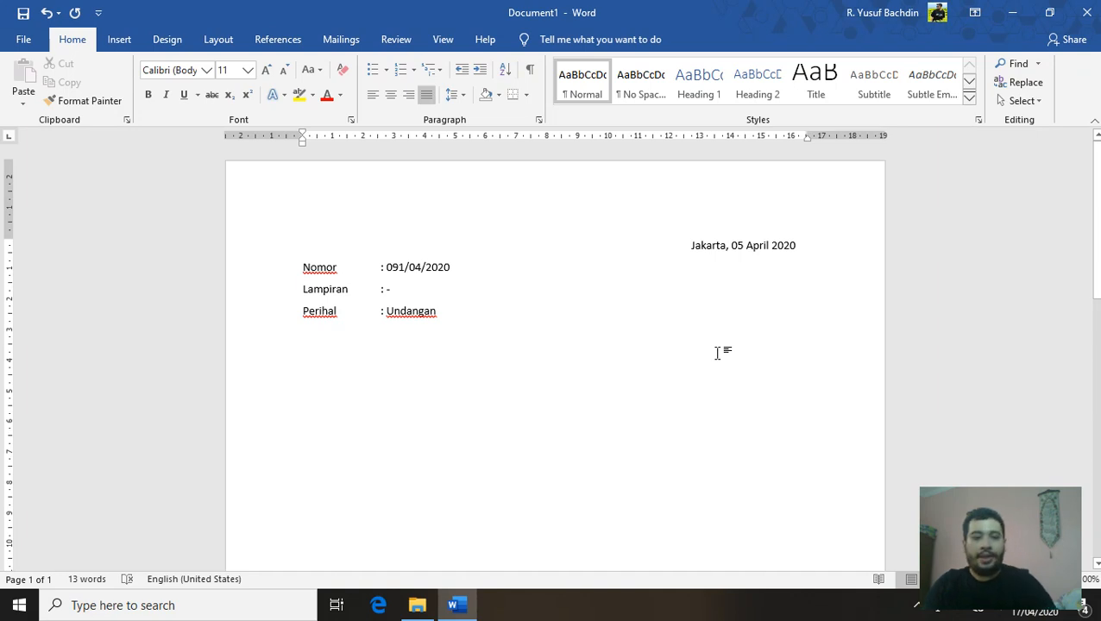
# Type the recipient block: Kepada Yth., Kepala SDIT As-Sa'adah, the principal's name, Di, Tempat
pyautogui.write('Kepa')
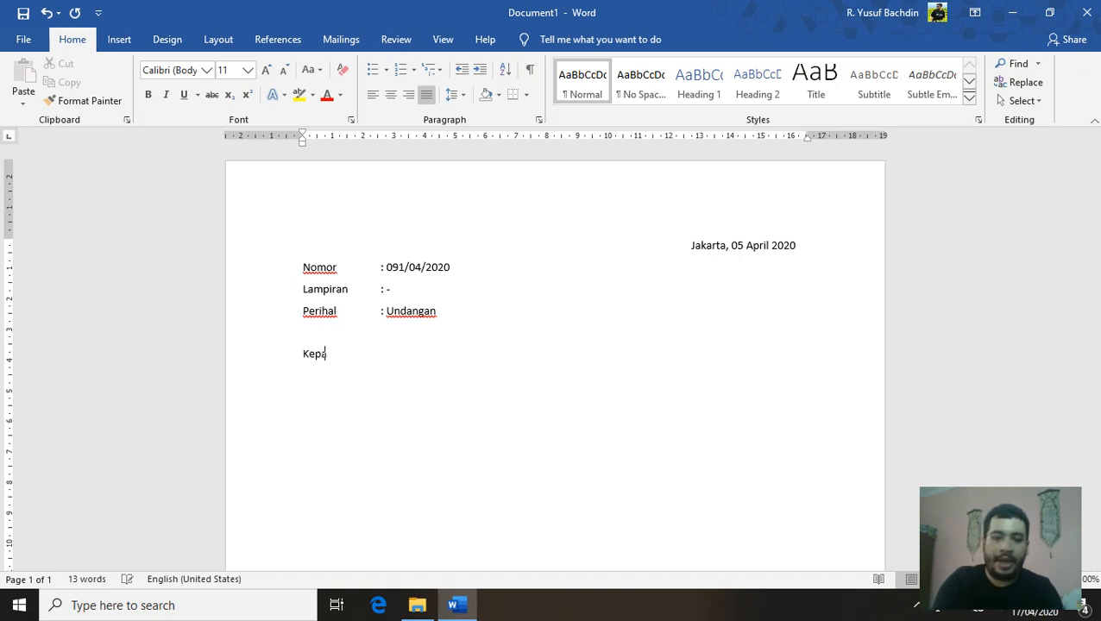
pyautogui.write('da Yth.')
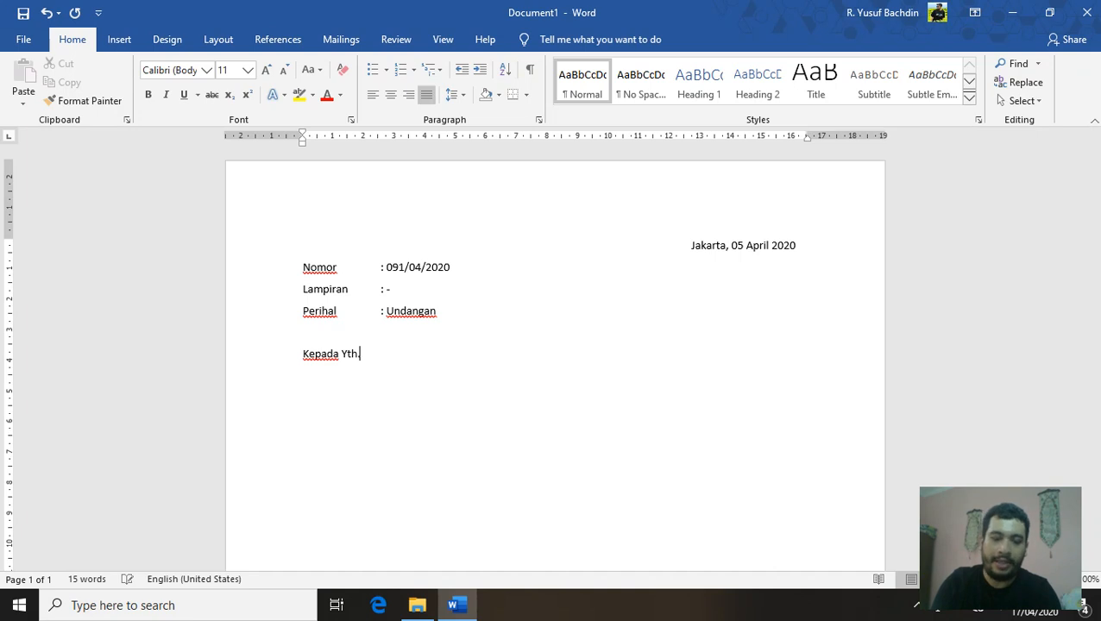
pyautogui.press('Return')
pyautogui.write('Kepala')
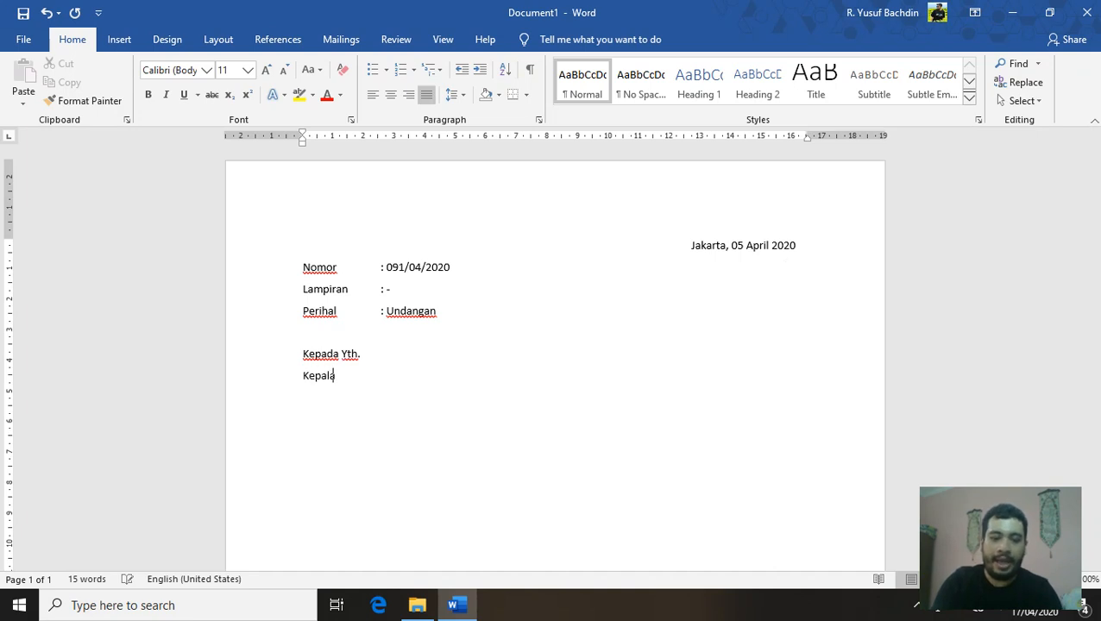
pyautogui.write(" SDIT As-Sa'adah")
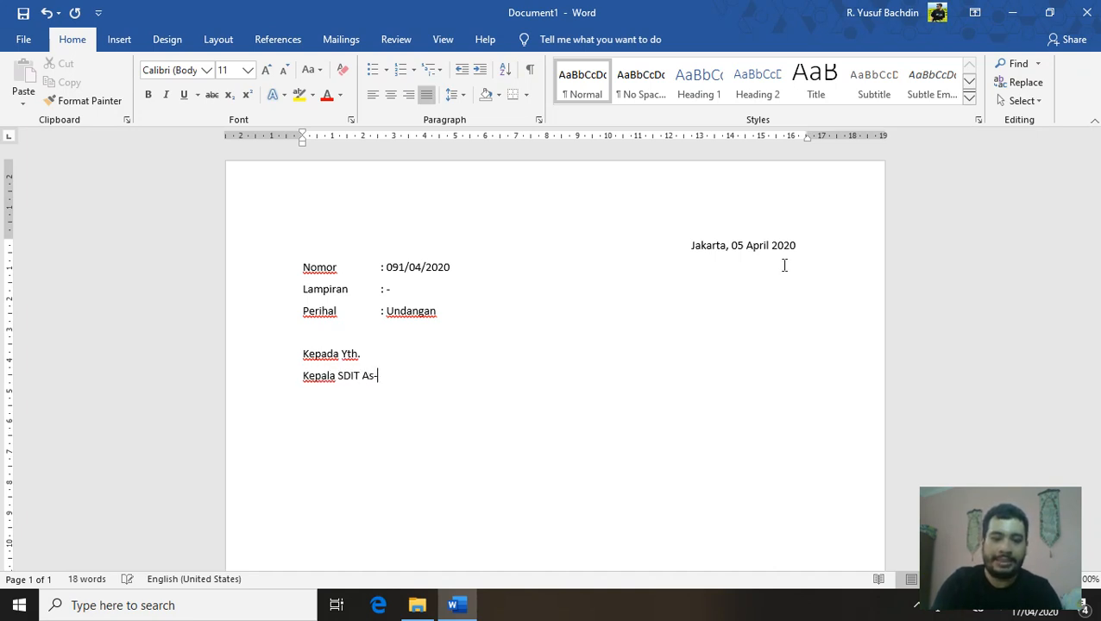
pyautogui.press('Return')
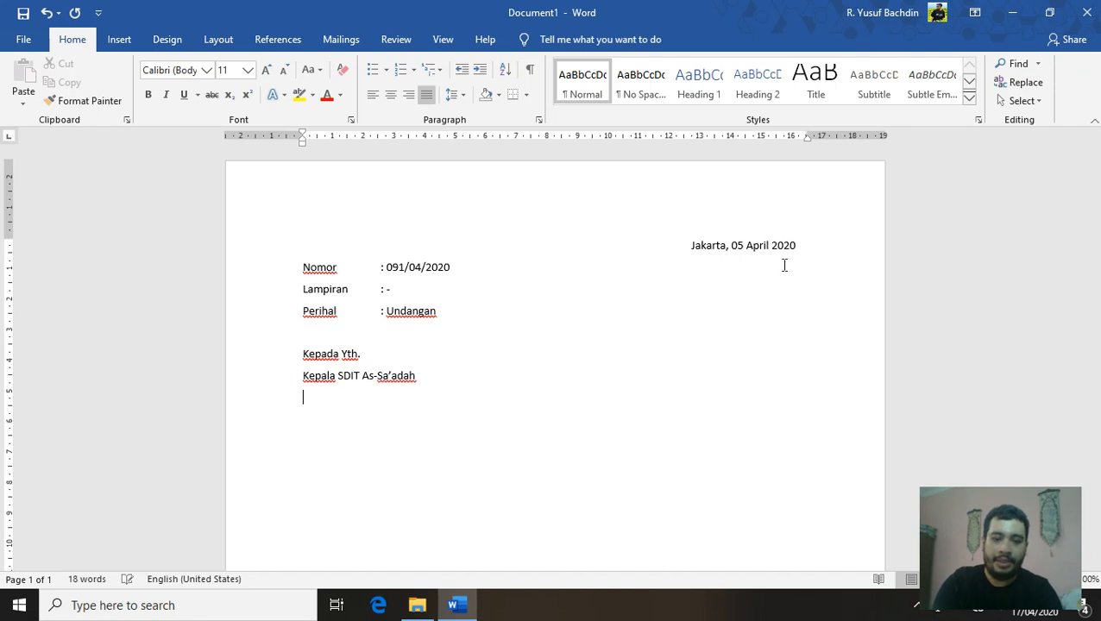
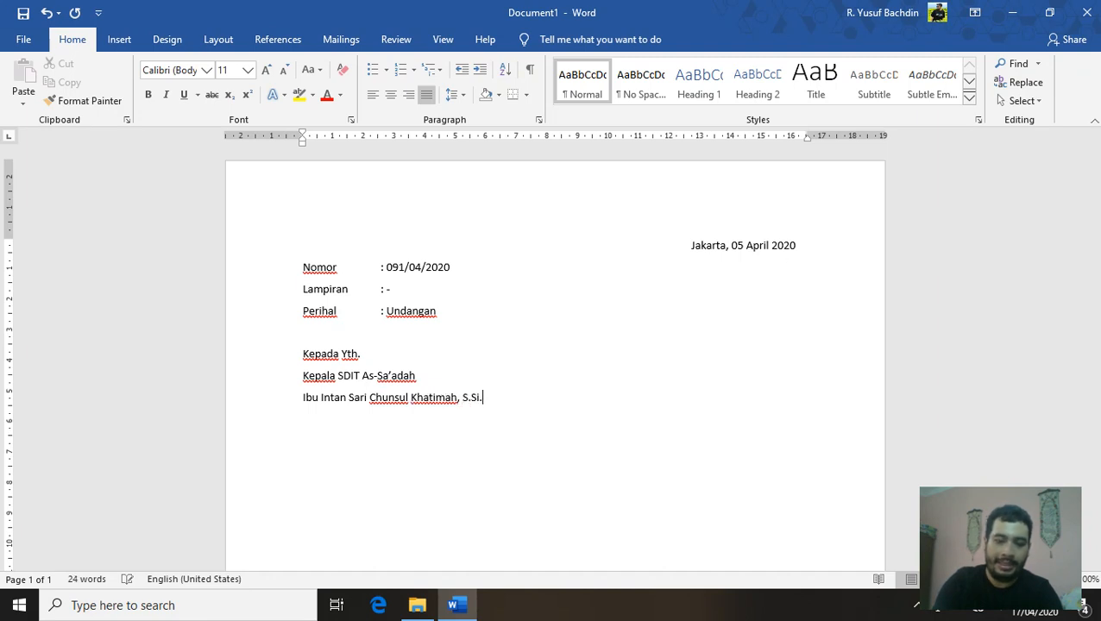
pyautogui.press('Return')
pyautogui.write('Di')
pyautogui.press('Return')
pyautogui.write('Tempat')
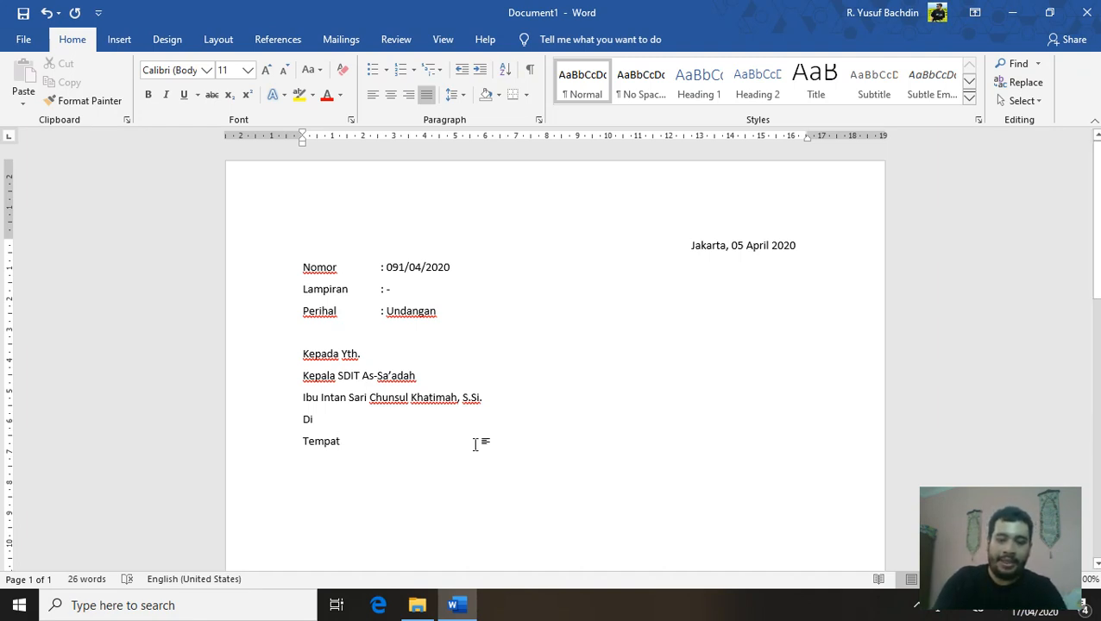
pyautogui.press('Return')
pyautogui.press('Return')
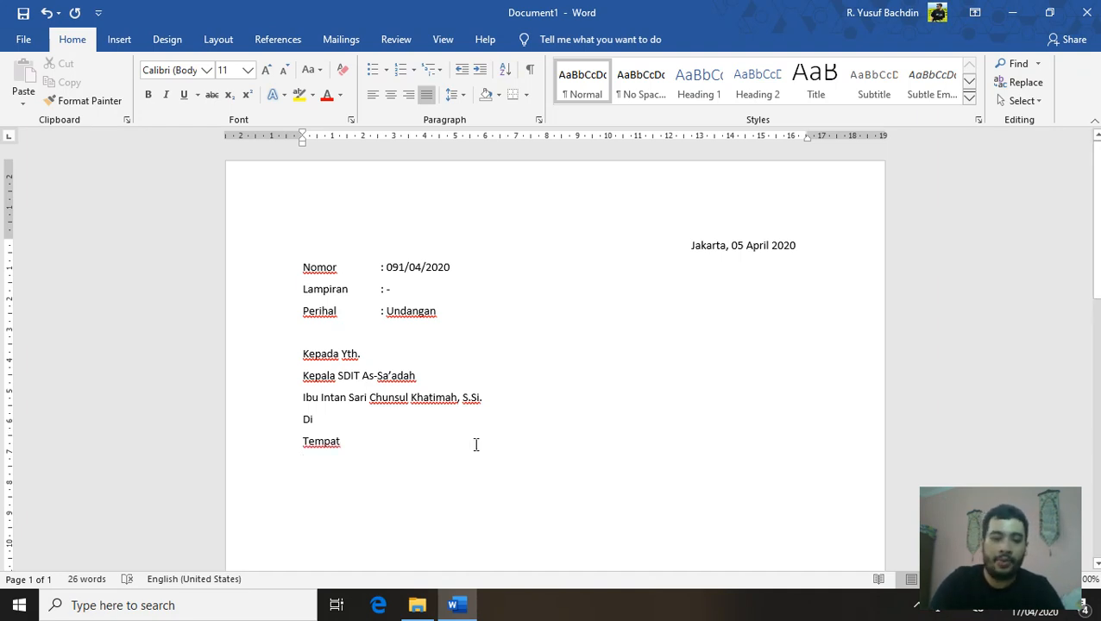
pyautogui.scroll(-3, 476, 444)
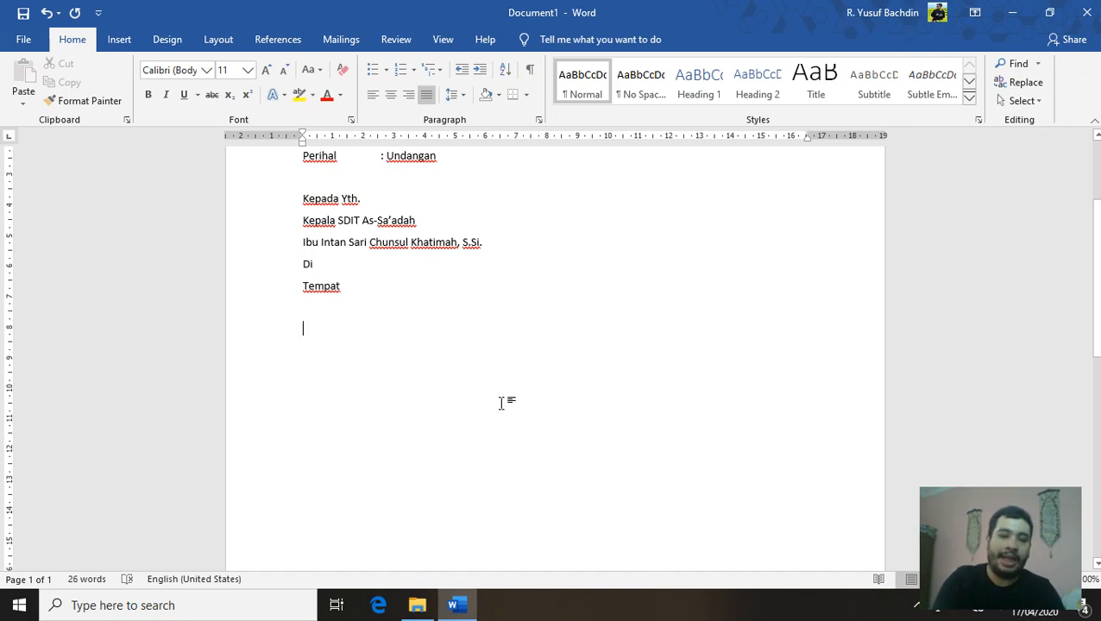
# Type the greeting 'Assalamu'alaikum Wr. Wb.' and remove the next line's indent
pyautogui.write('Assa')
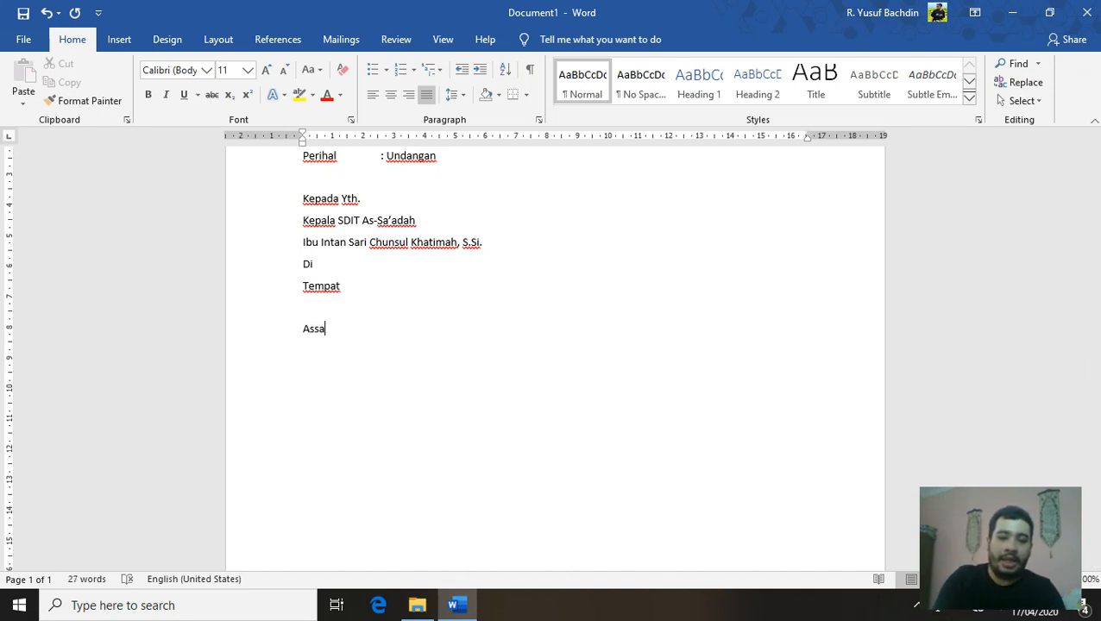
pyautogui.write("lamu'alaik")
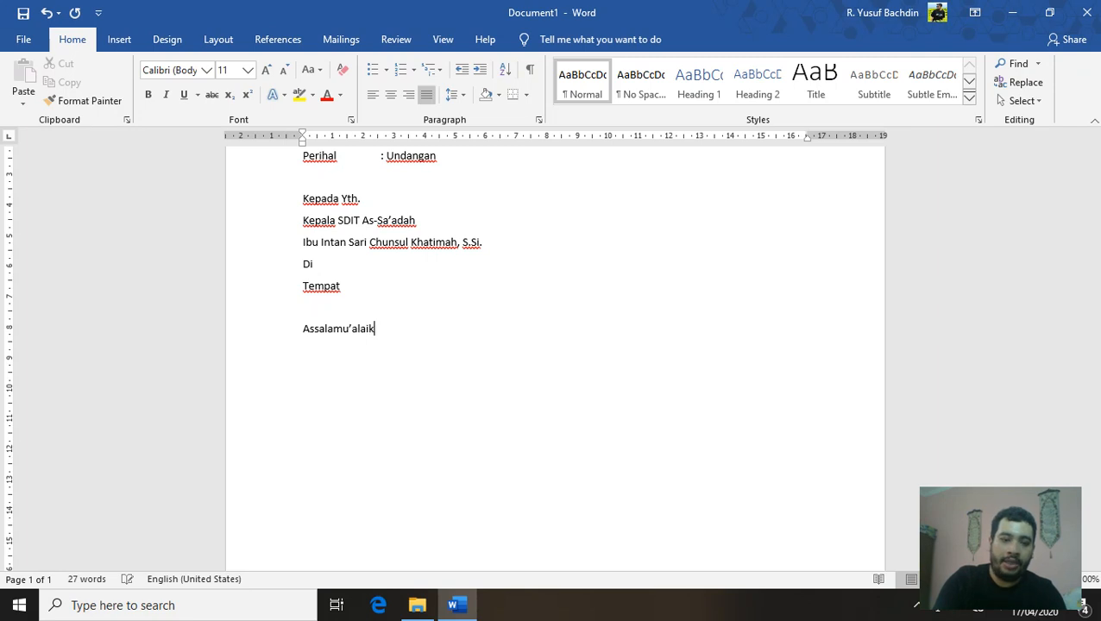
pyautogui.write('um Wr. W')
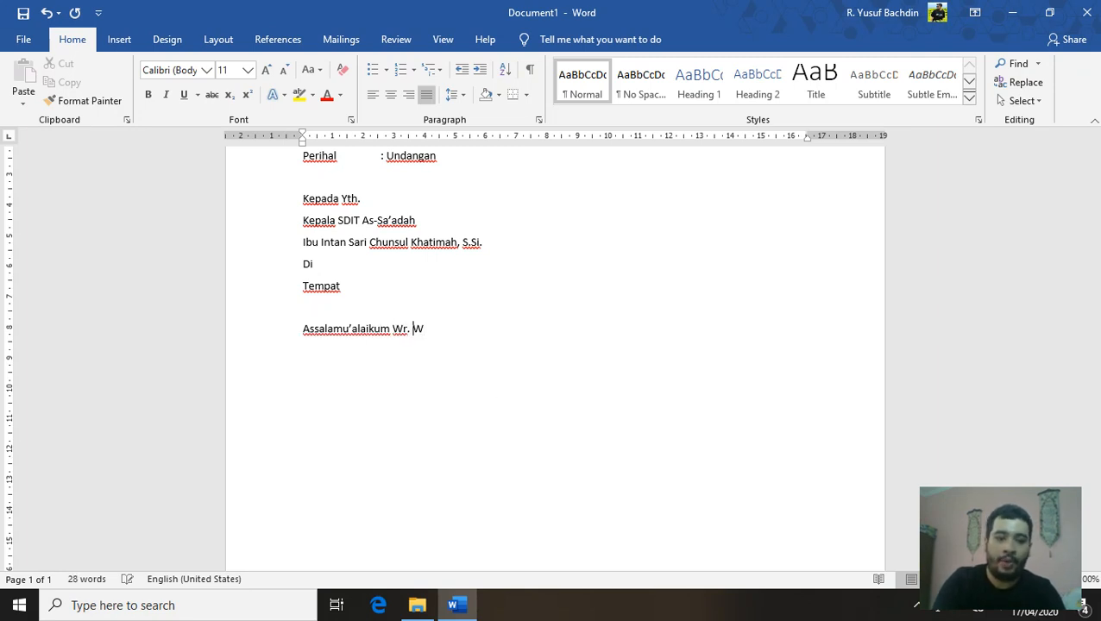
pyautogui.write('b.')
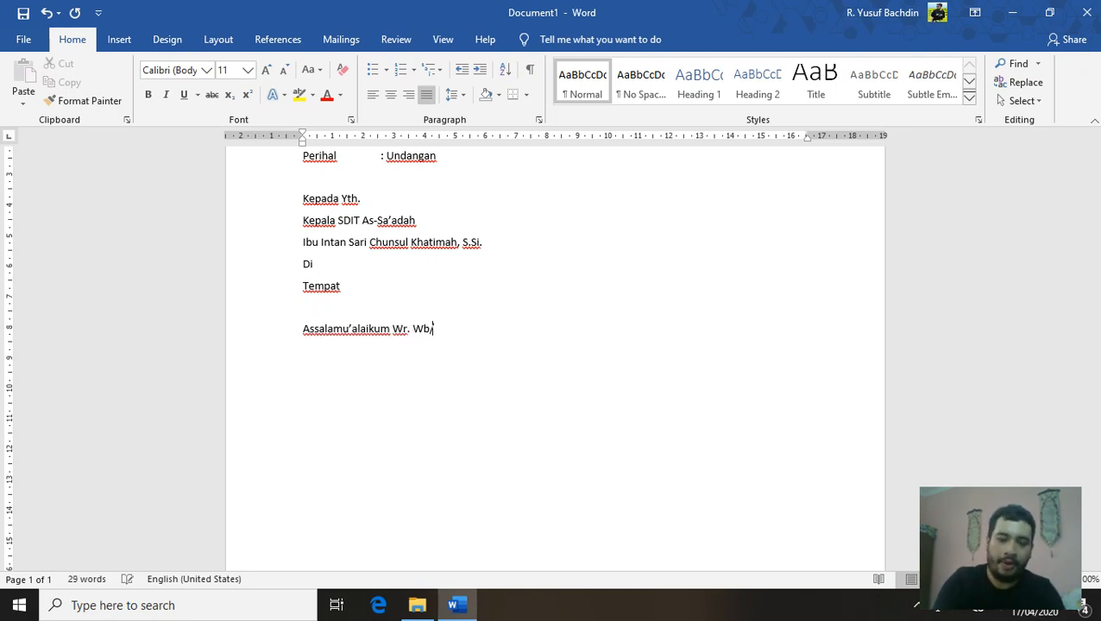
pyautogui.press('BackSpace')
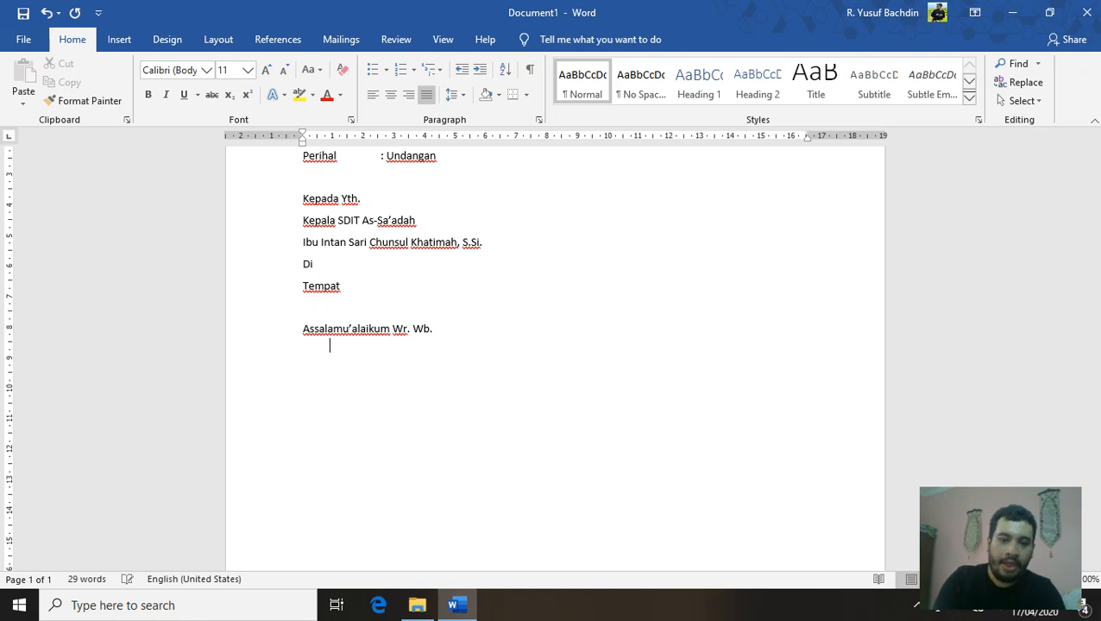
pyautogui.press('BackSpace')
# Write the opening sentence inviting SMP Buah Hati Jakarta Timur students, ending 'dengan nama berikut :'
pyautogui.write('B')
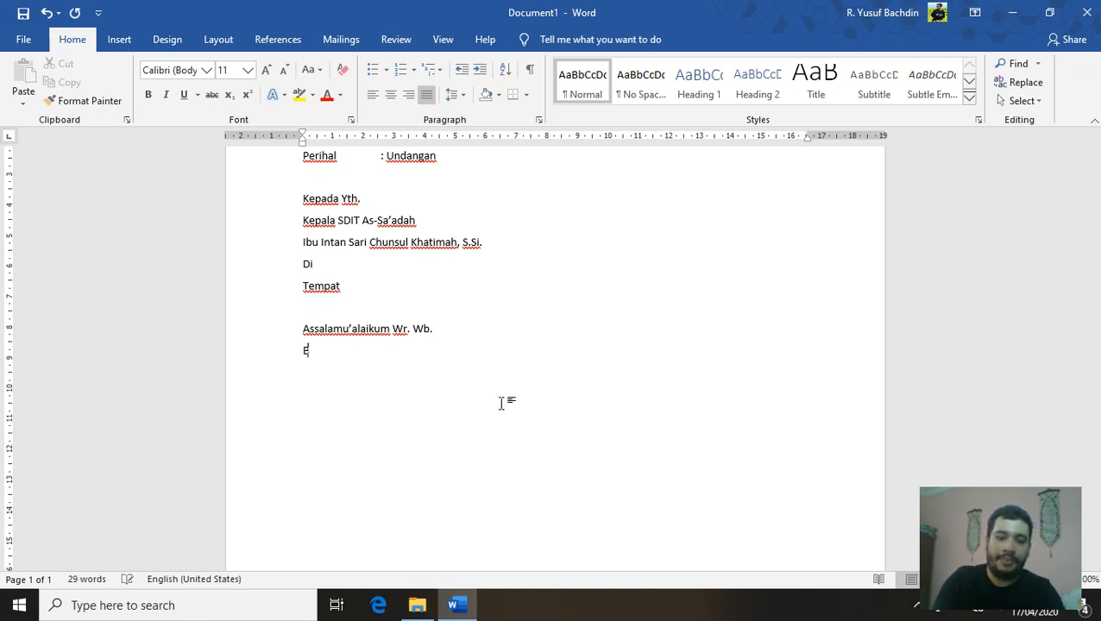
pyautogui.write('ersamaan')
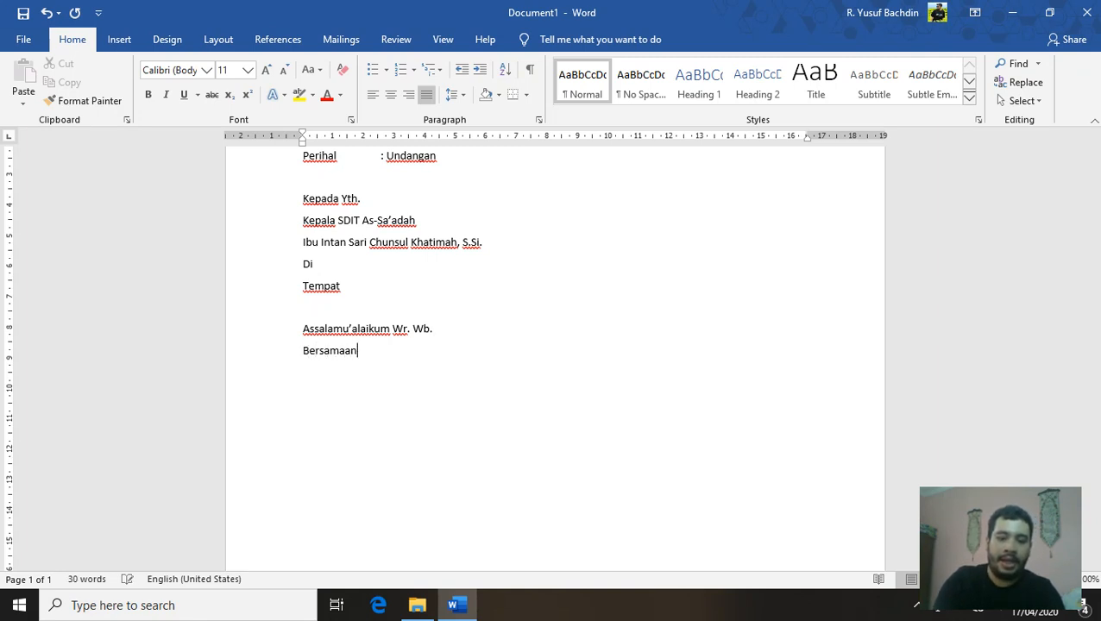
pyautogui.write(' dengan surat ini')
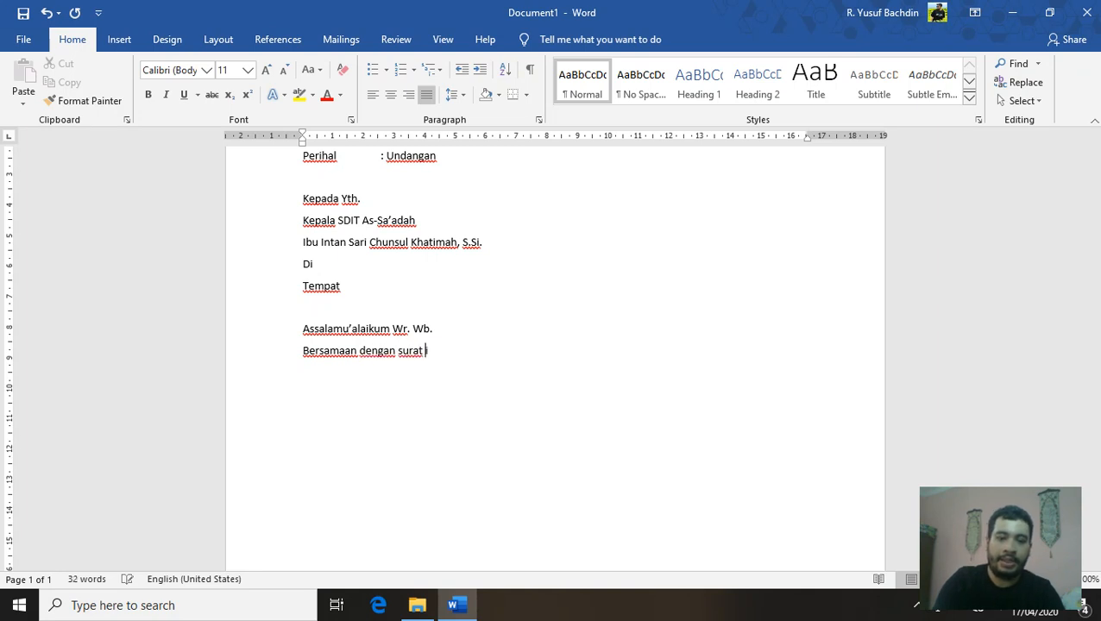
pyautogui.write(',')
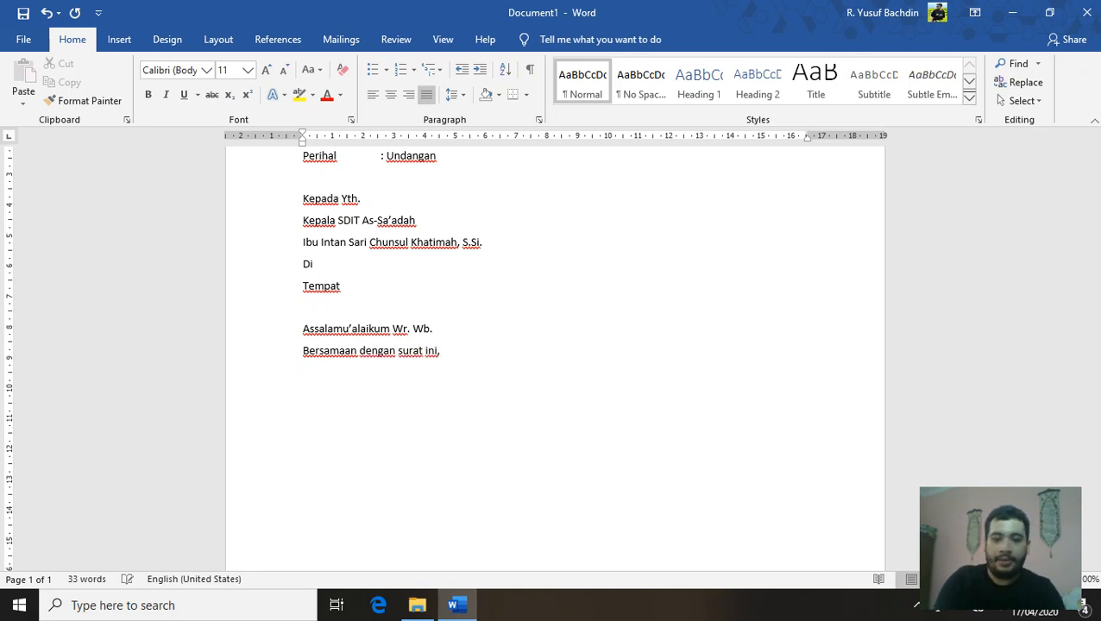
pyautogui.write('epa')
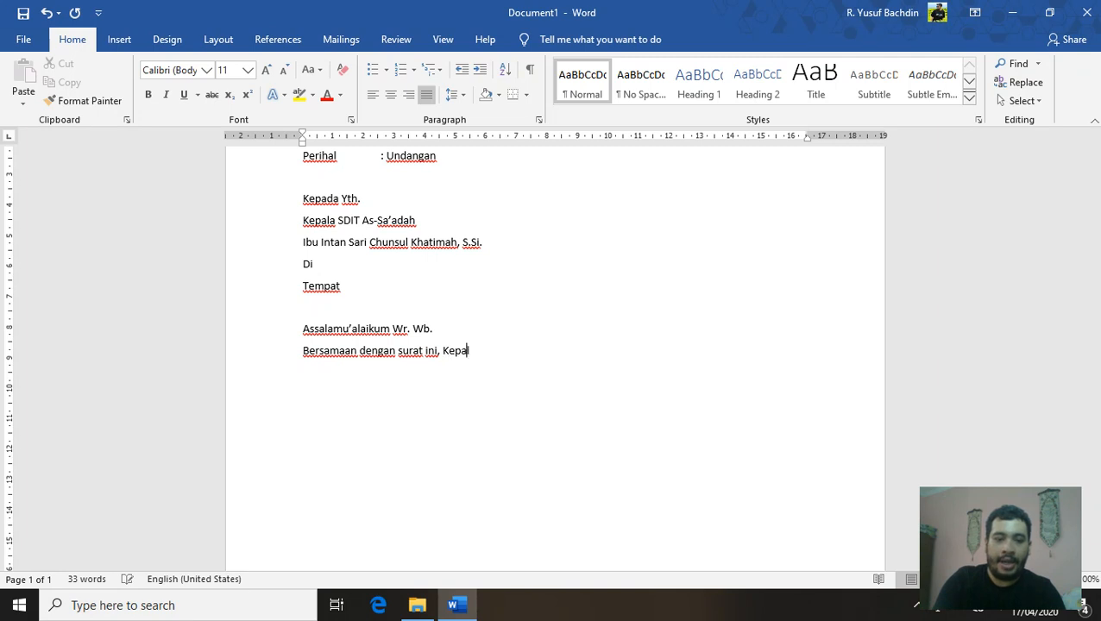
pyautogui.write('la SMP')
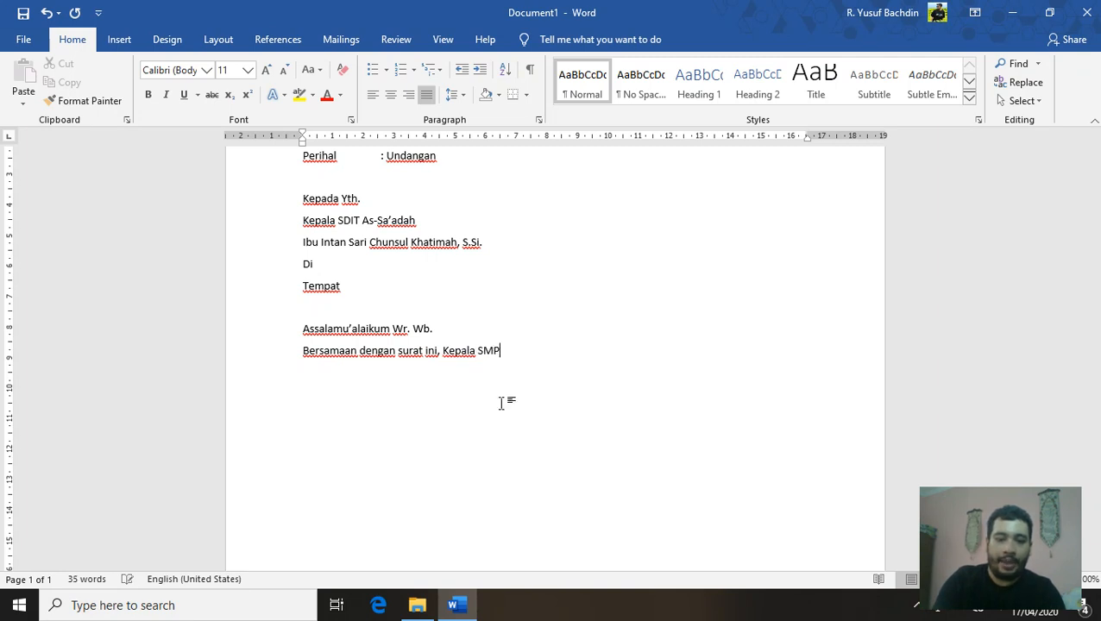
pyautogui.write(' Buah H')
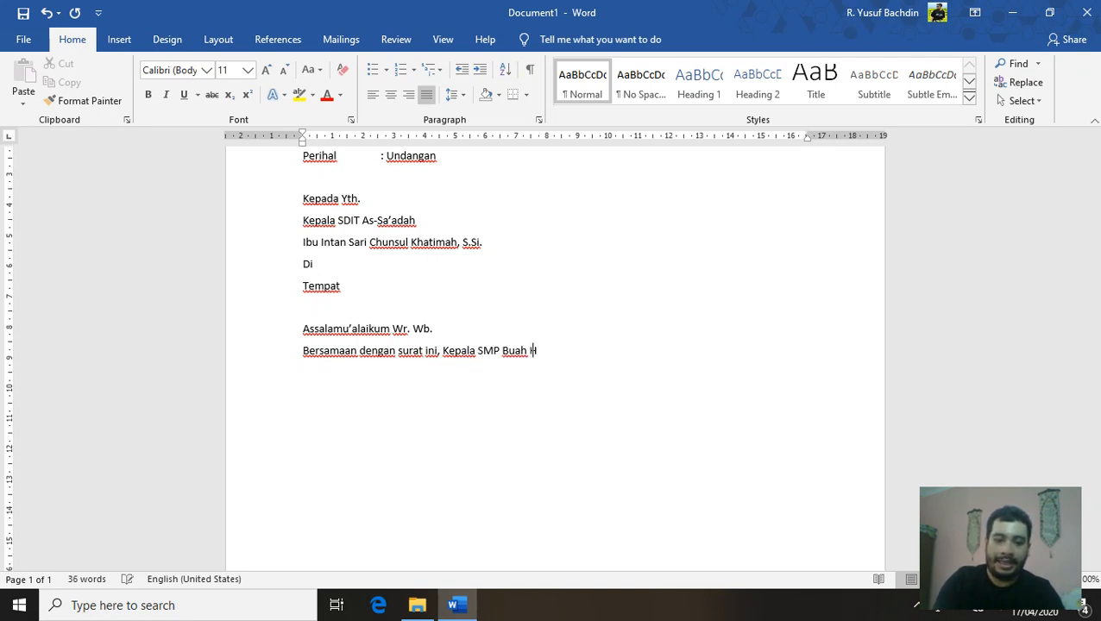
pyautogui.write('ati')
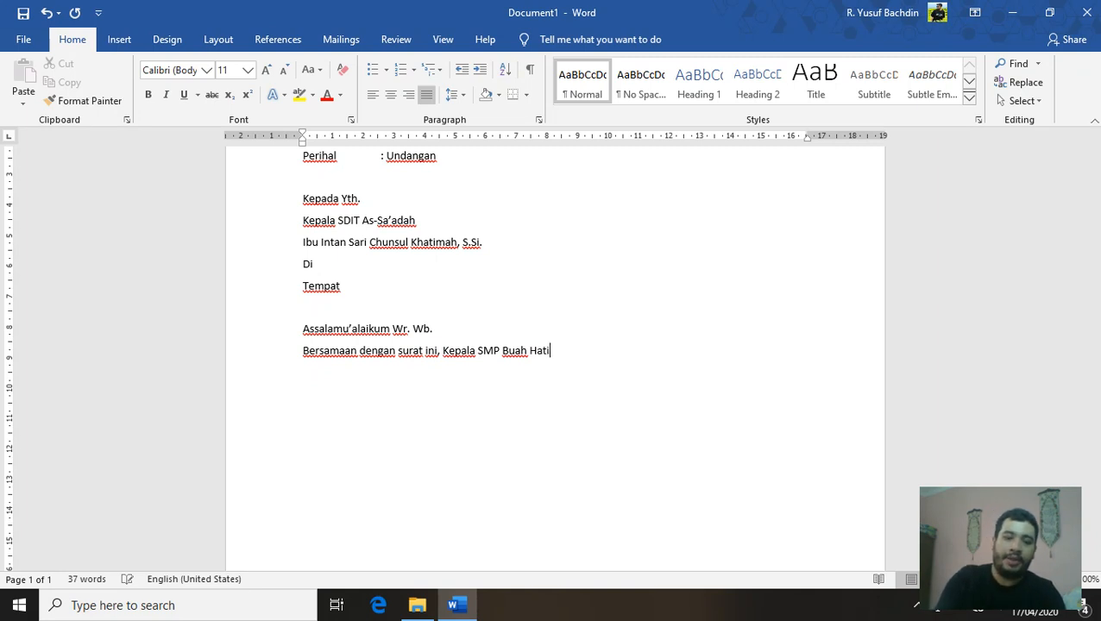
pyautogui.write(' Jakar')
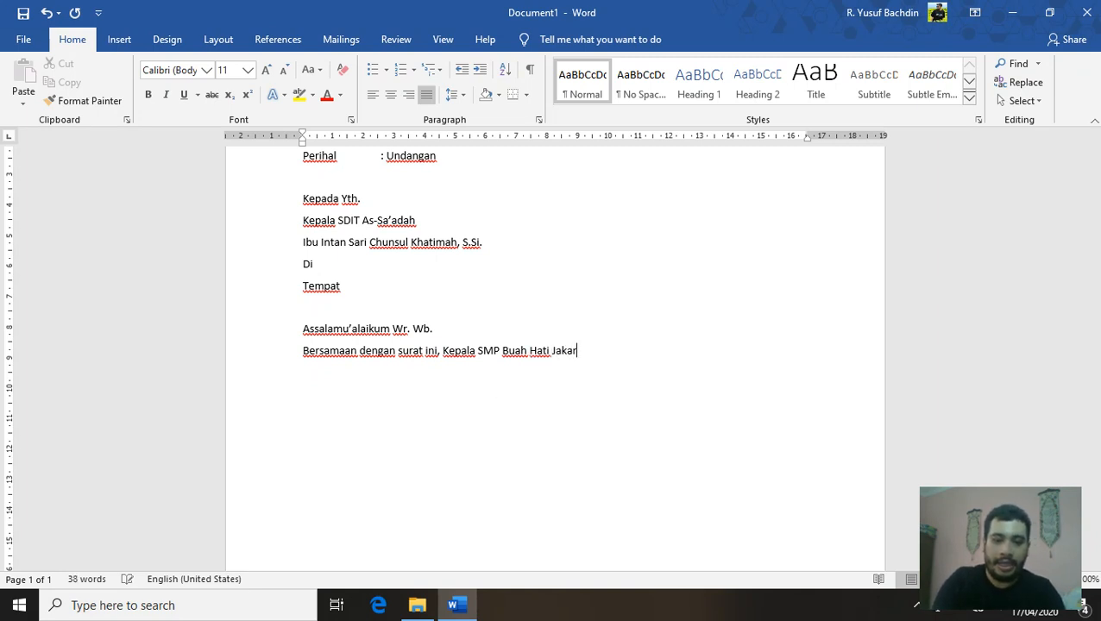
pyautogui.write('ta Timur ')
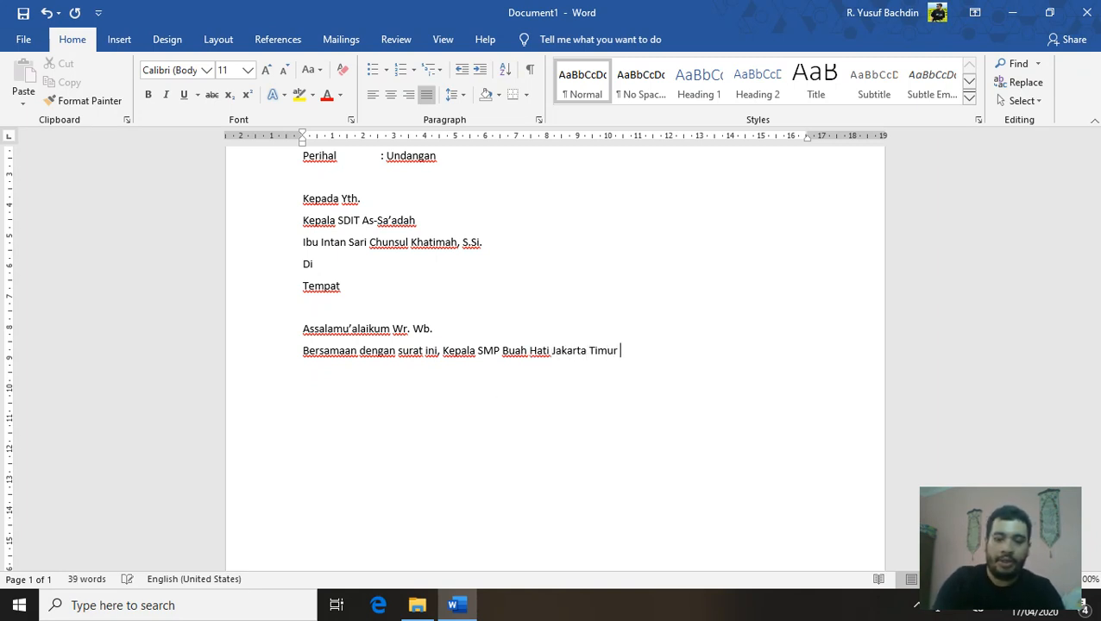
pyautogui.write('mengundan sisw')
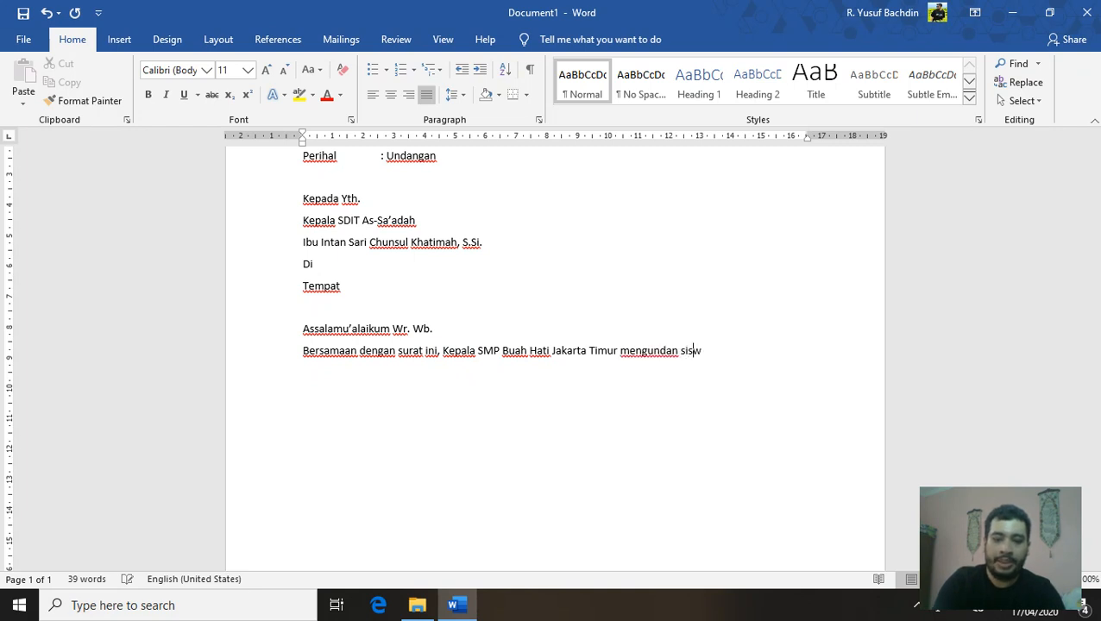
pyautogui.write('a/i')
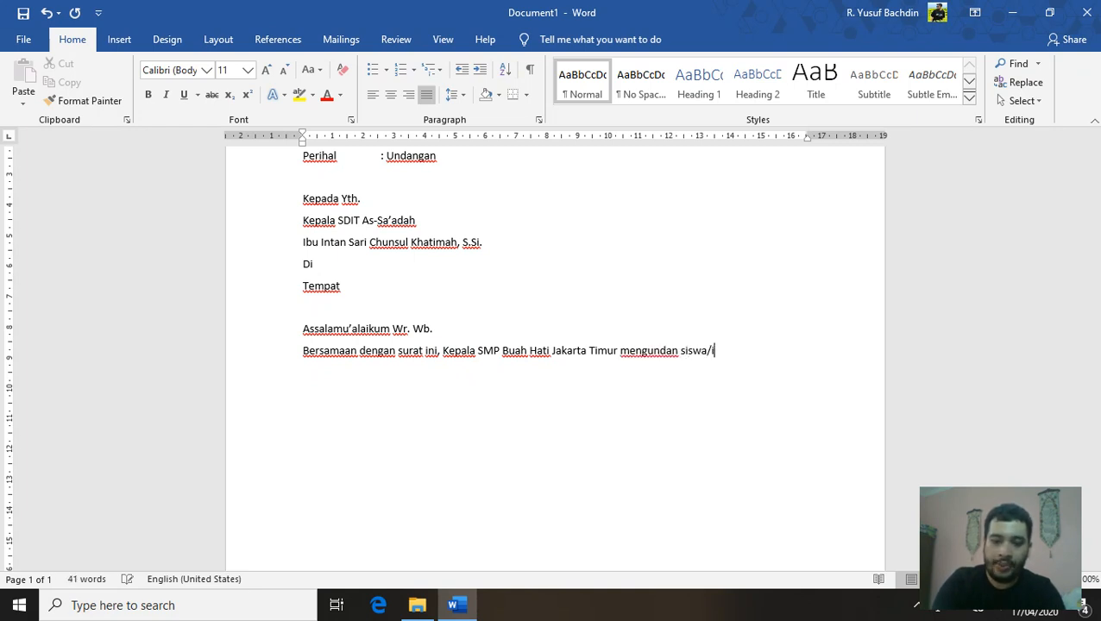
pyautogui.press('BackSpace')
pyautogui.press('BackSpace')
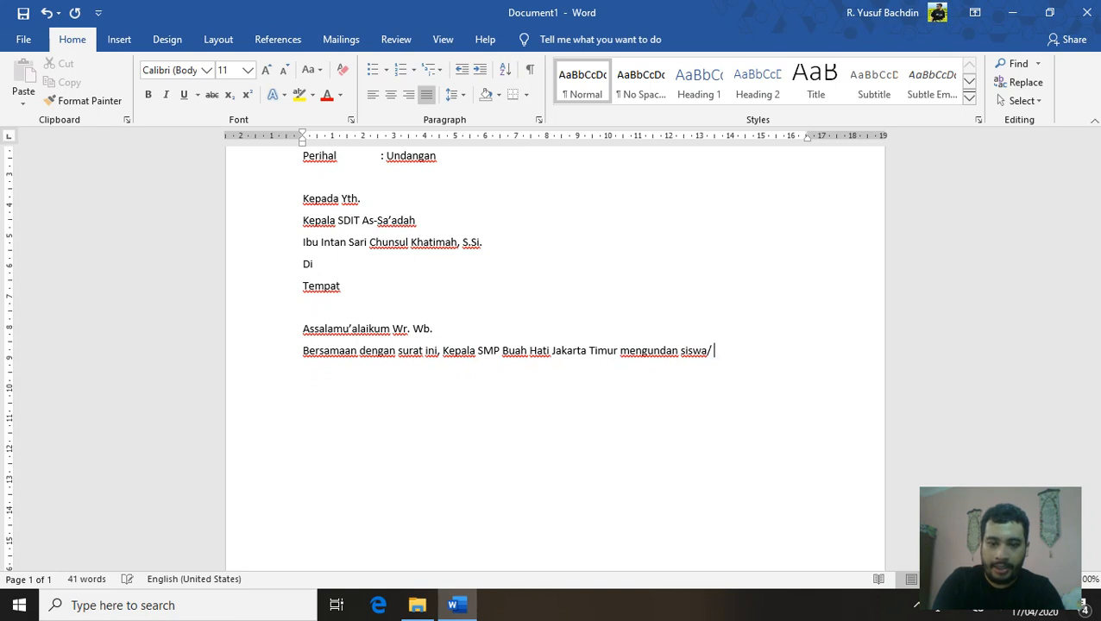
pyautogui.press('BackSpace')
pyautogui.press('BackSpace')
pyautogui.press('BackSpace')
pyautogui.press('BackSpace')
pyautogui.press('BackSpace')
pyautogui.press('BackSpace')
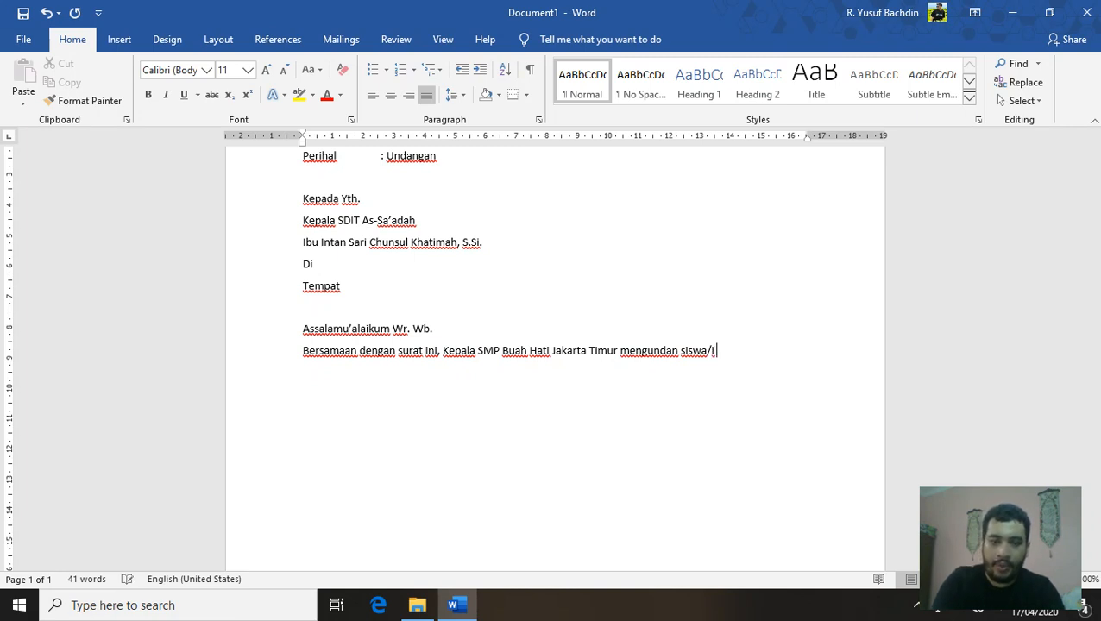
pyautogui.press('BackSpace')
pyautogui.press('BackSpace')
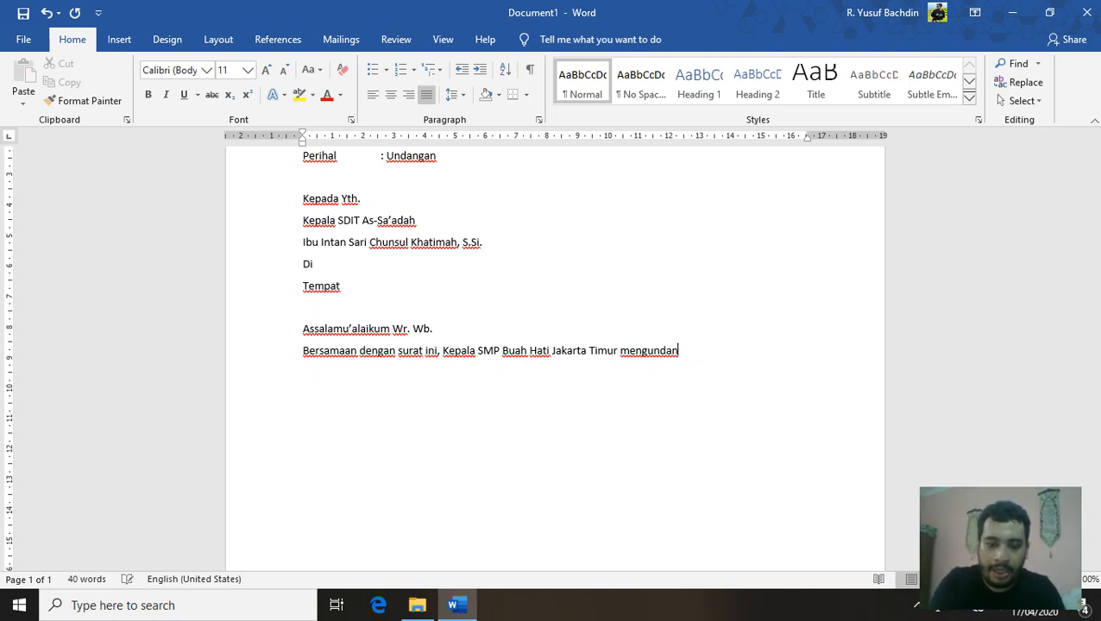
pyautogui.write('g siswa')
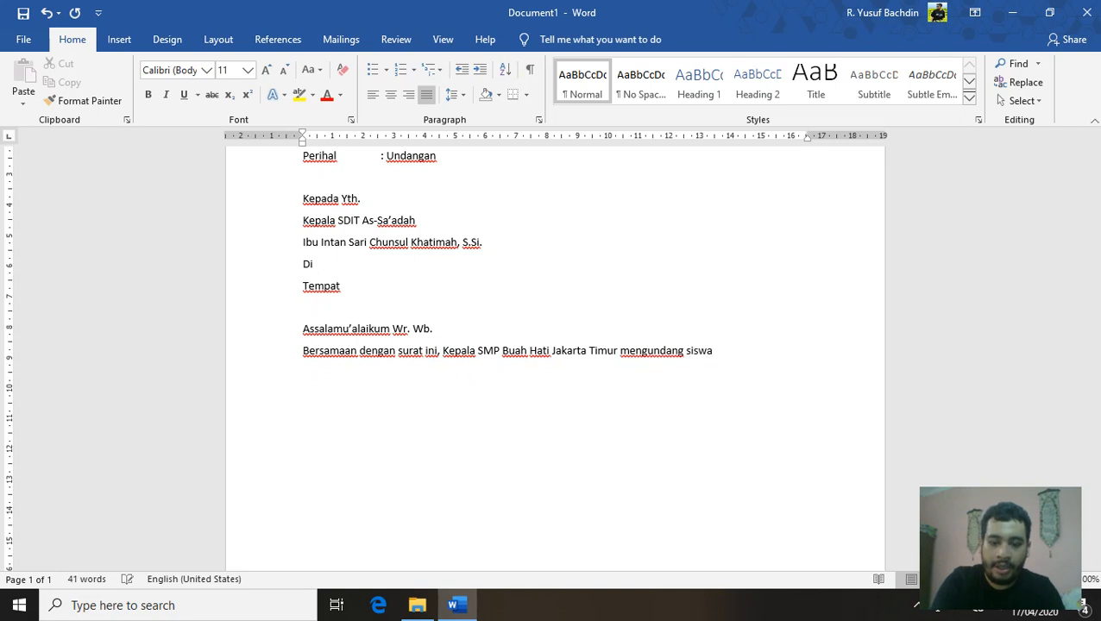
pyautogui.write('/i dengan nama b')
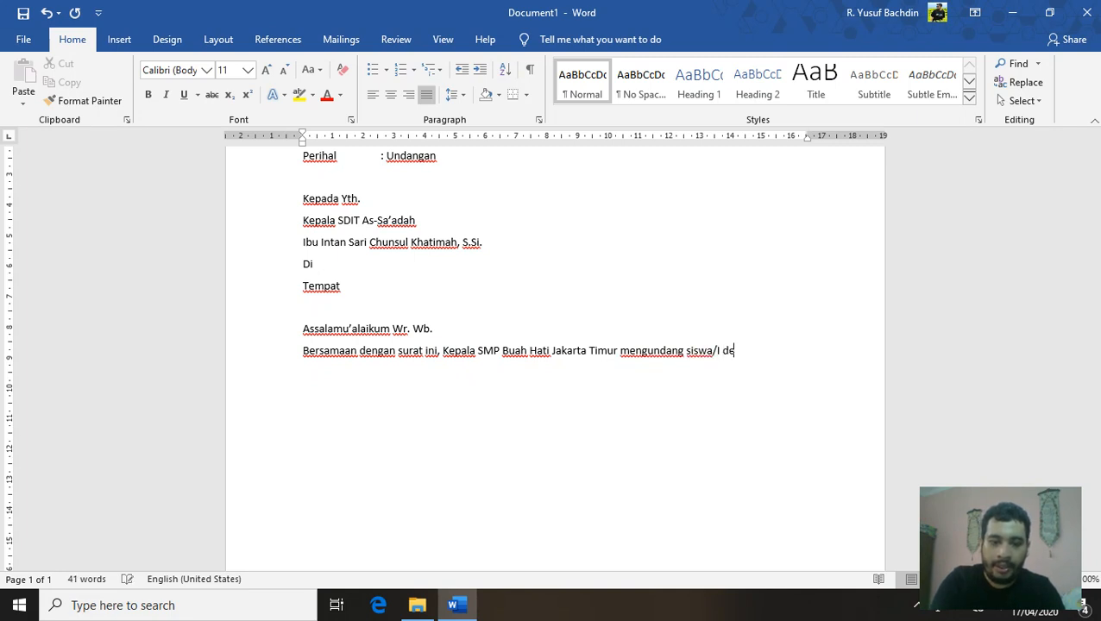
pyautogui.write('erikut')
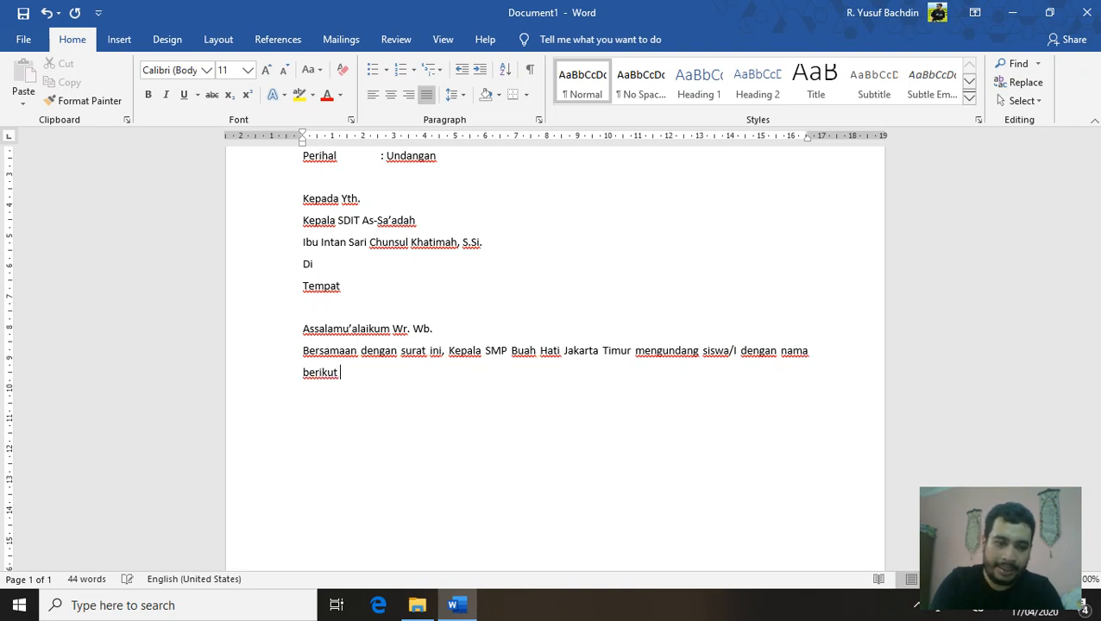
pyautogui.write(' :')
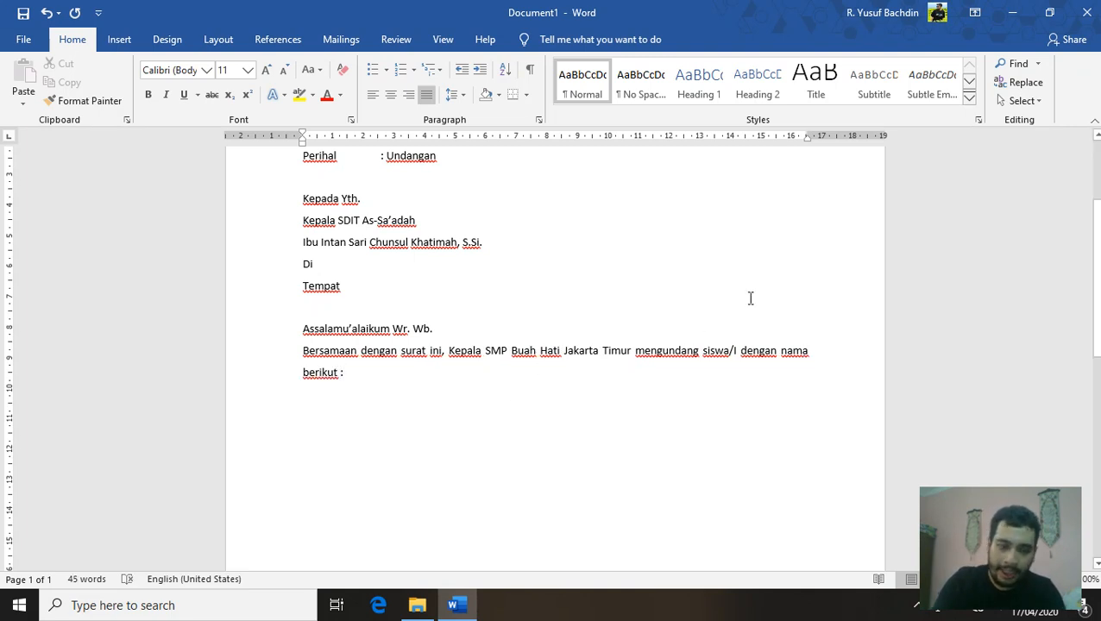
pyautogui.press('Return')
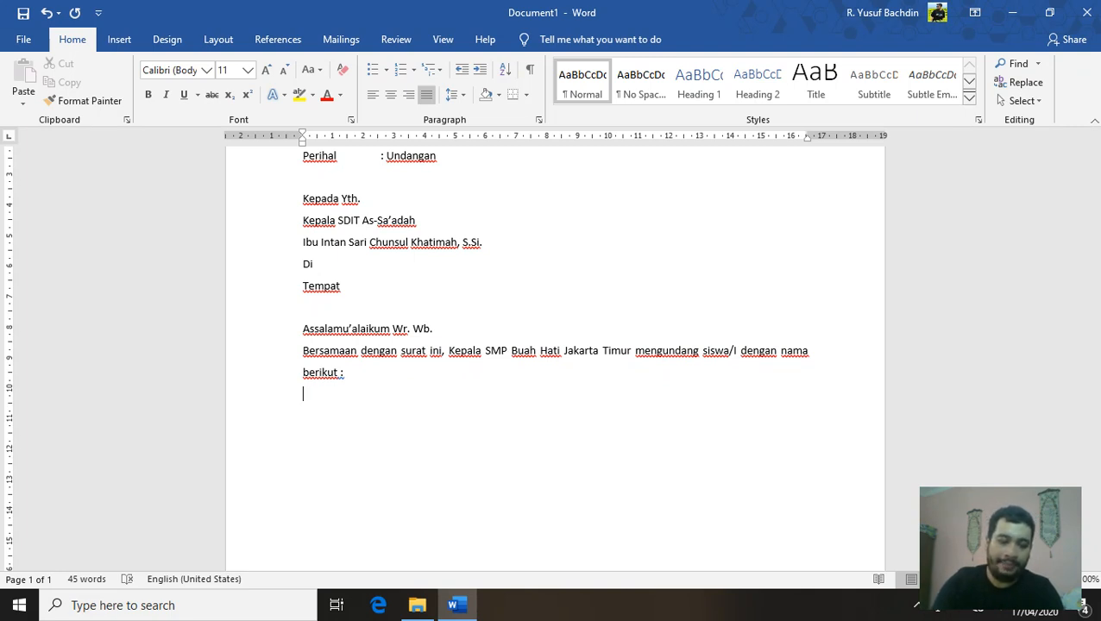
# Add the indented 'Nama Siswa' label followed by a tab to the colon column
pyautogui.press('Tab')
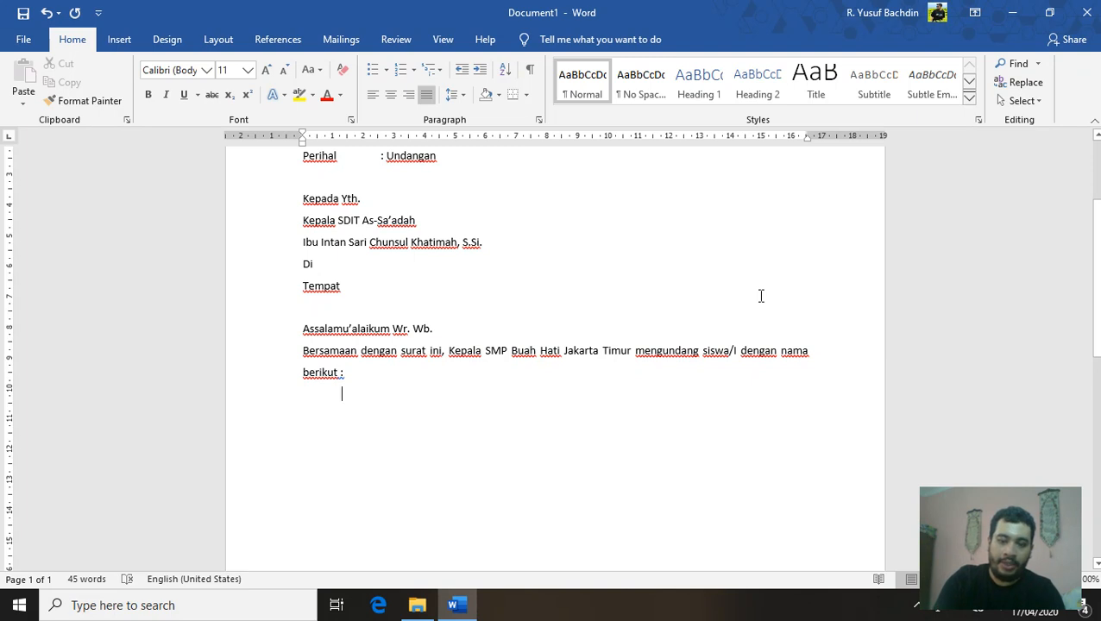
pyautogui.write('Nama Ss')
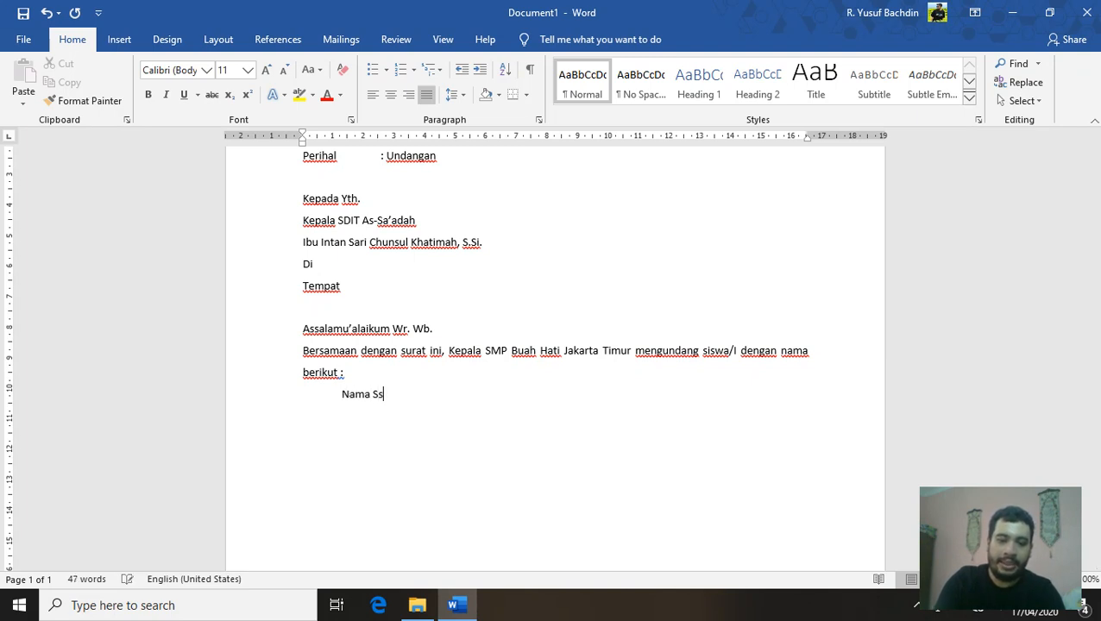
pyautogui.press('BackSpace')
pyautogui.write('iswa')
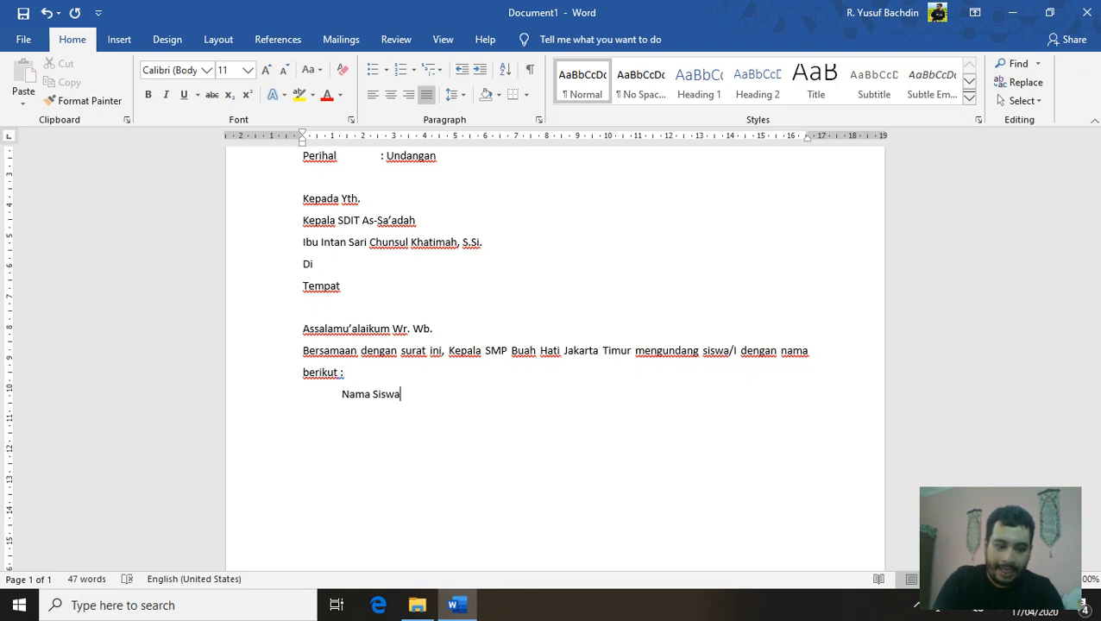
pyautogui.press('Tab')
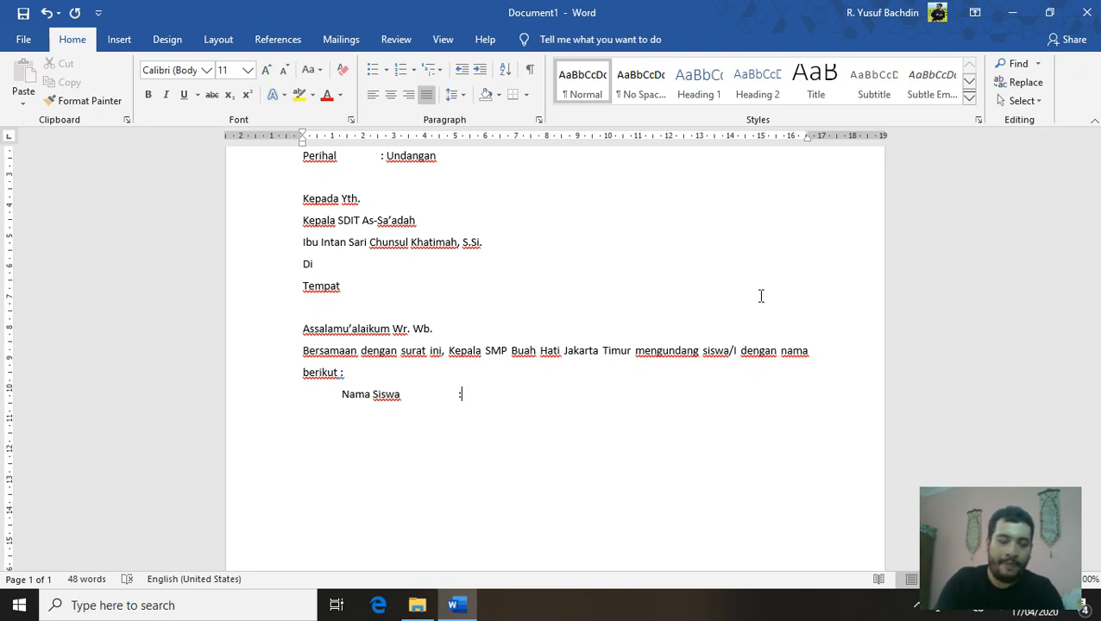
pyautogui.press('Return')
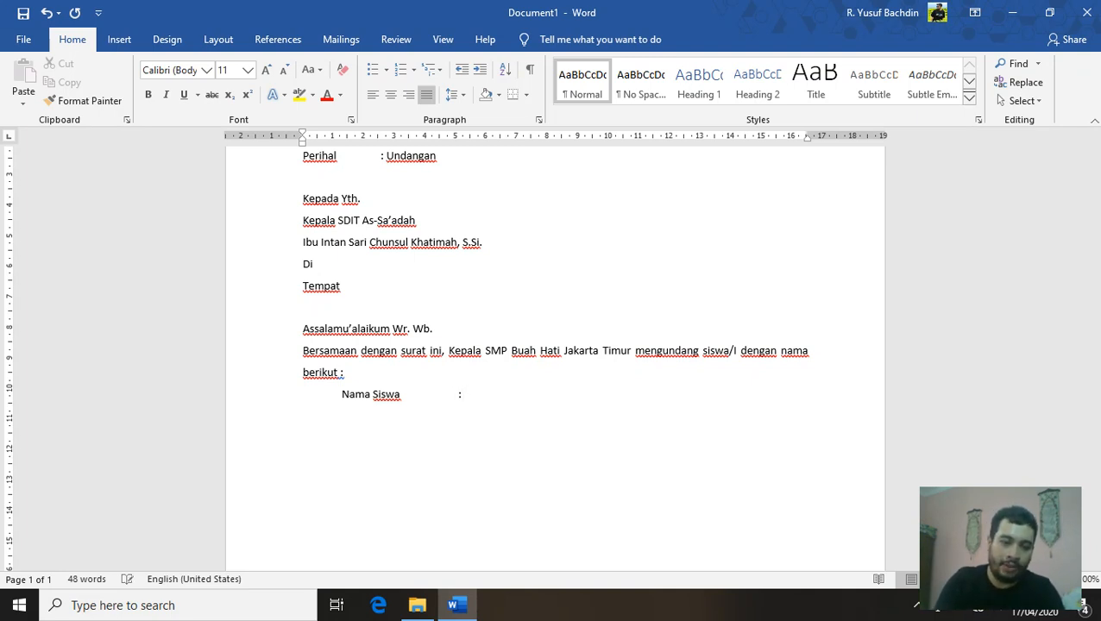
pyautogui.press('Tab')
pyautogui.press('BackSpace')
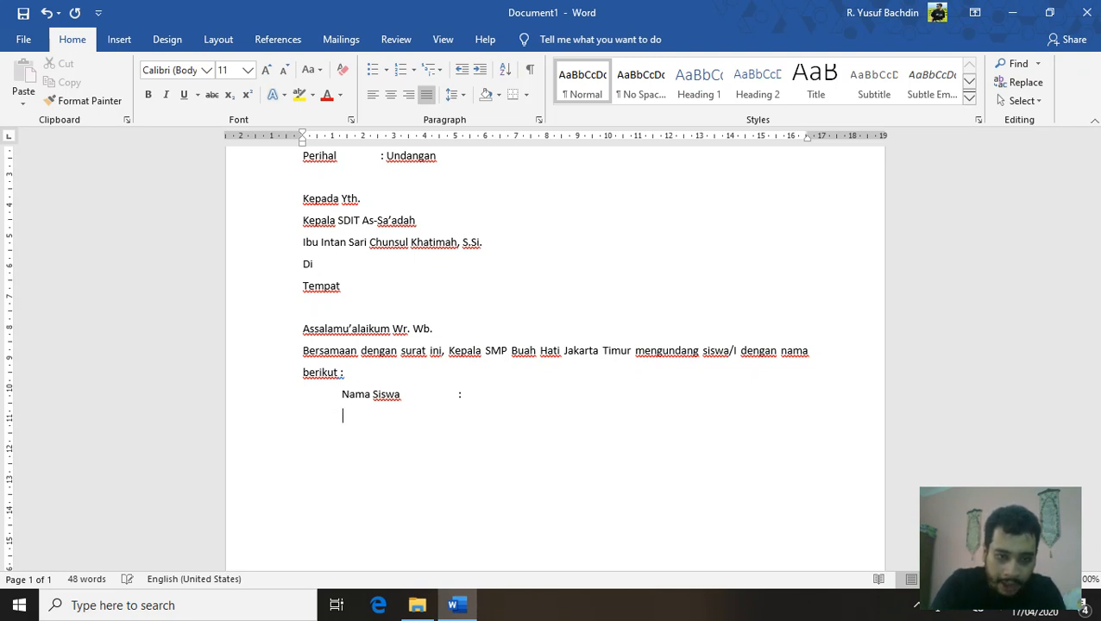
pyautogui.write('Nsa')
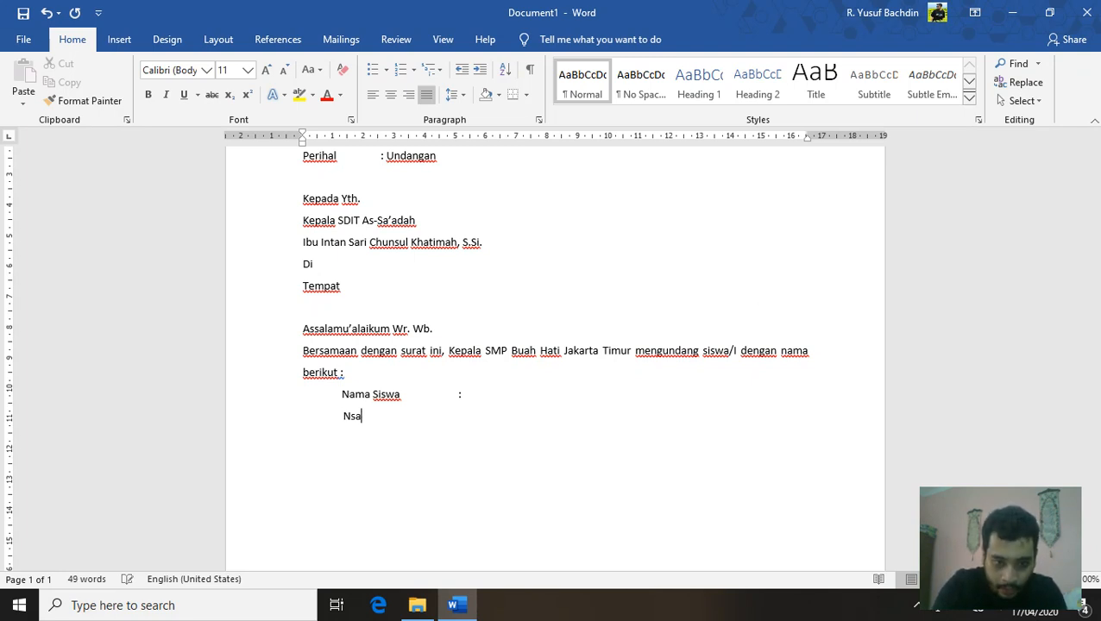
pyautogui.press('BackSpace')
pyautogui.press('BackSpace')
pyautogui.press('BackSpace')
pyautogui.press('BackSpace')
pyautogui.press('BackSpace')
pyautogui.press('BackSpace')
pyautogui.press('BackSpace')
pyautogui.press('BackSpace')
pyautogui.press('BackSpace')
pyautogui.press('BackSpace')
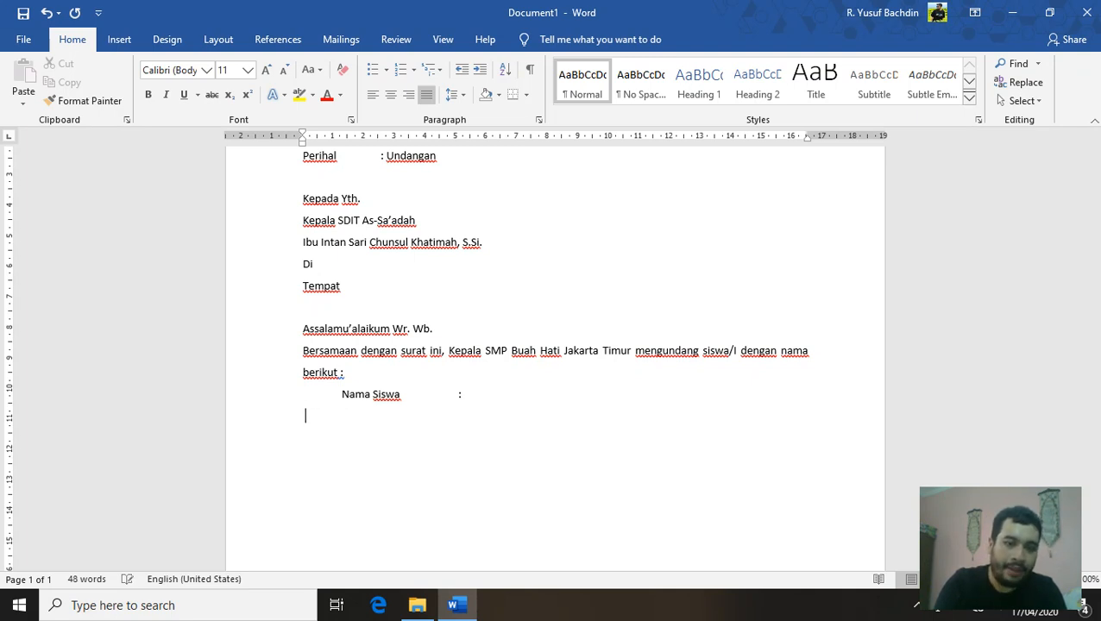
pyautogui.press('BackSpace')
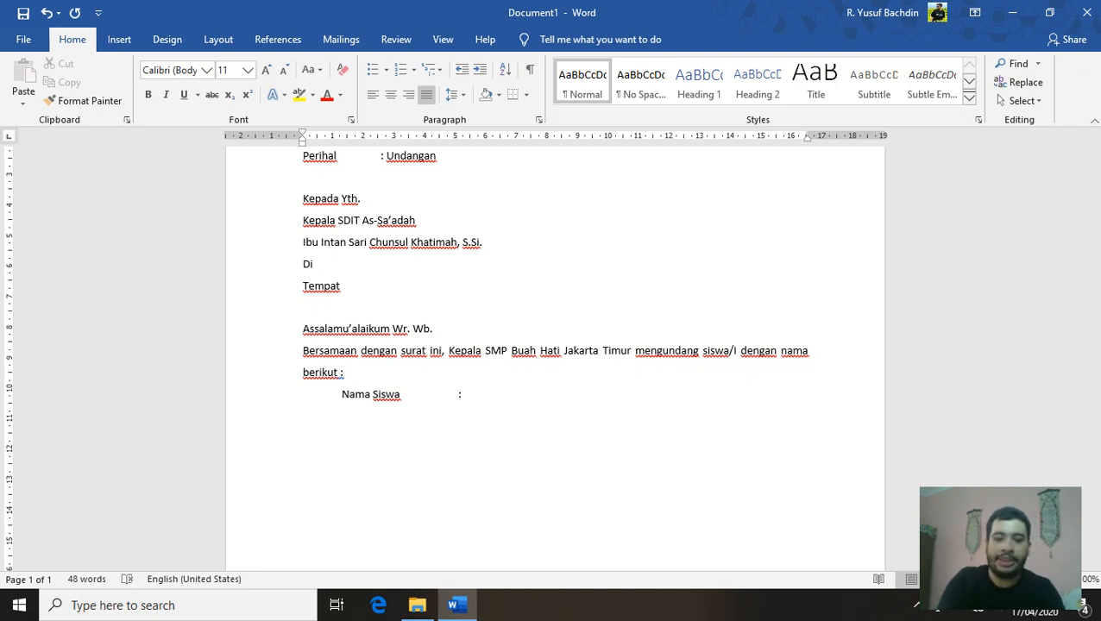
# Add the indented 'Tanggal Lahir :' and 'Kelas' lines with tab-aligned colons
pyautogui.write('Tang')
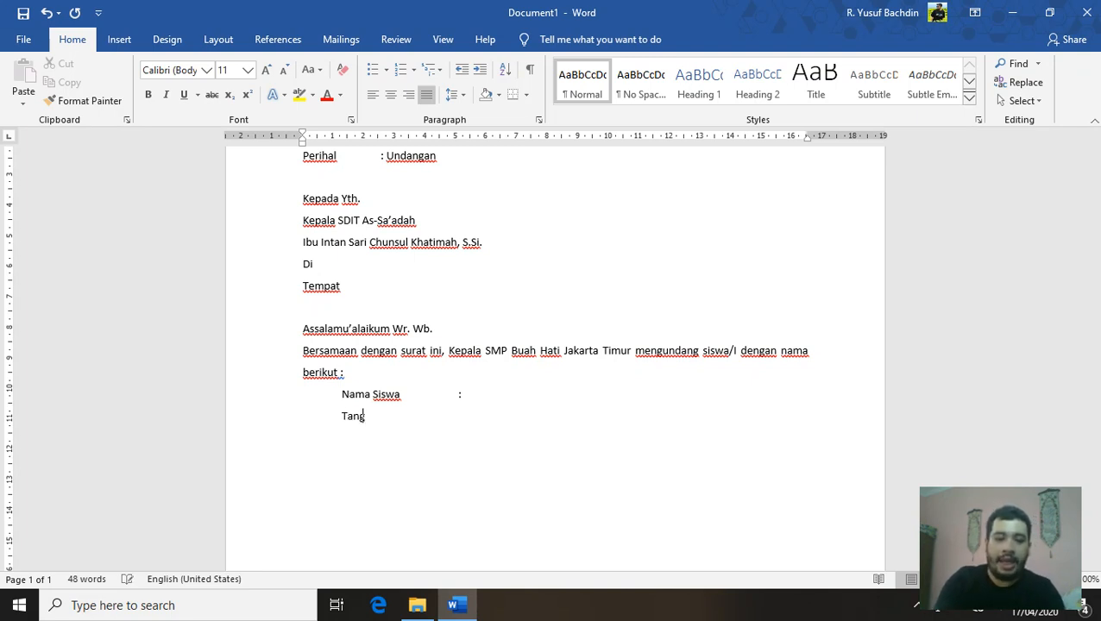
pyautogui.write('gal Lahir')
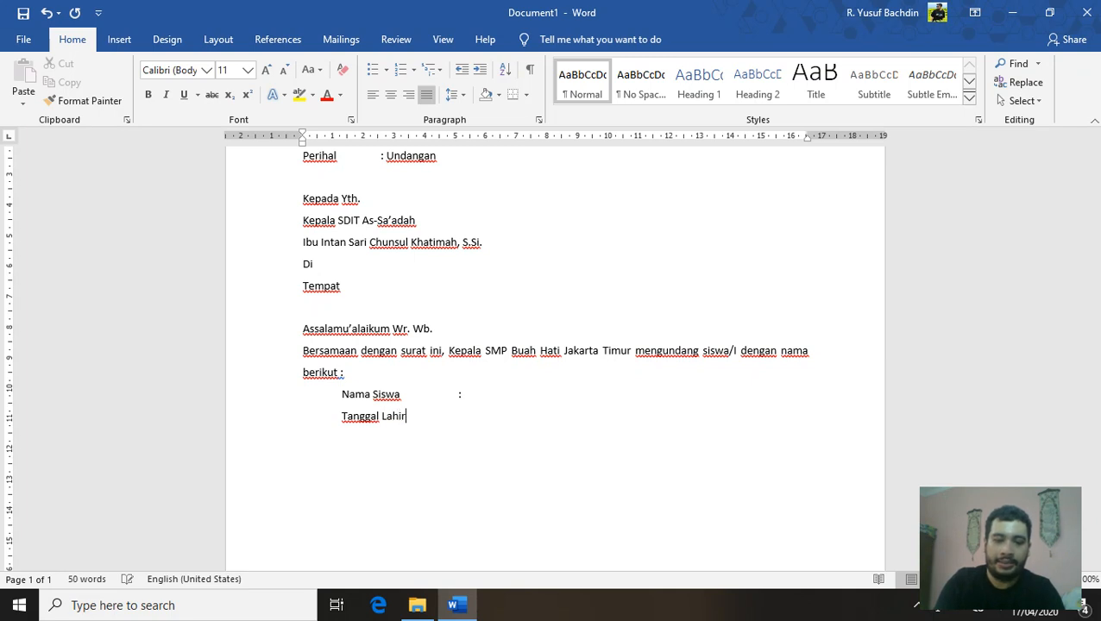
pyautogui.press('Tab')
pyautogui.write(':')
pyautogui.press('Return')
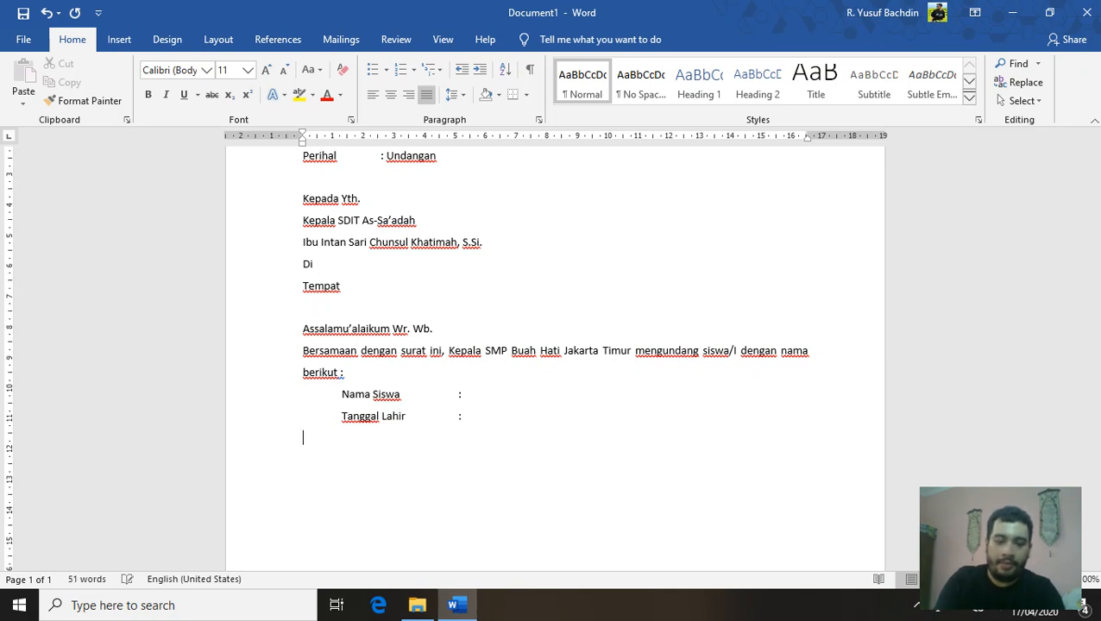
pyautogui.press('Tab')
pyautogui.write('Al')
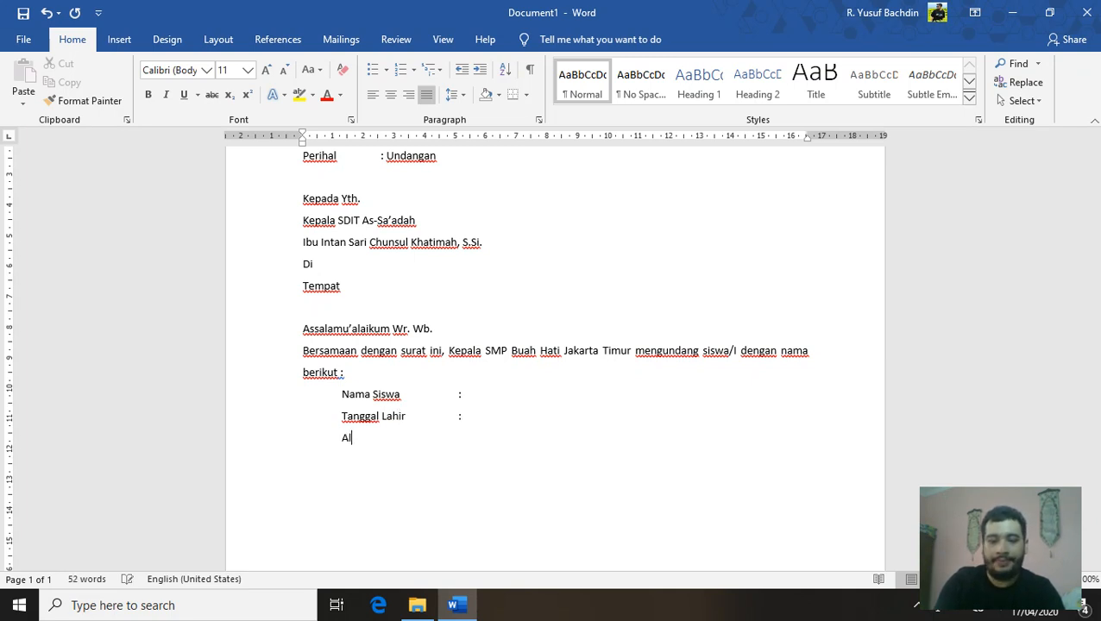
pyautogui.press('BackSpace')
pyautogui.press('BackSpace')
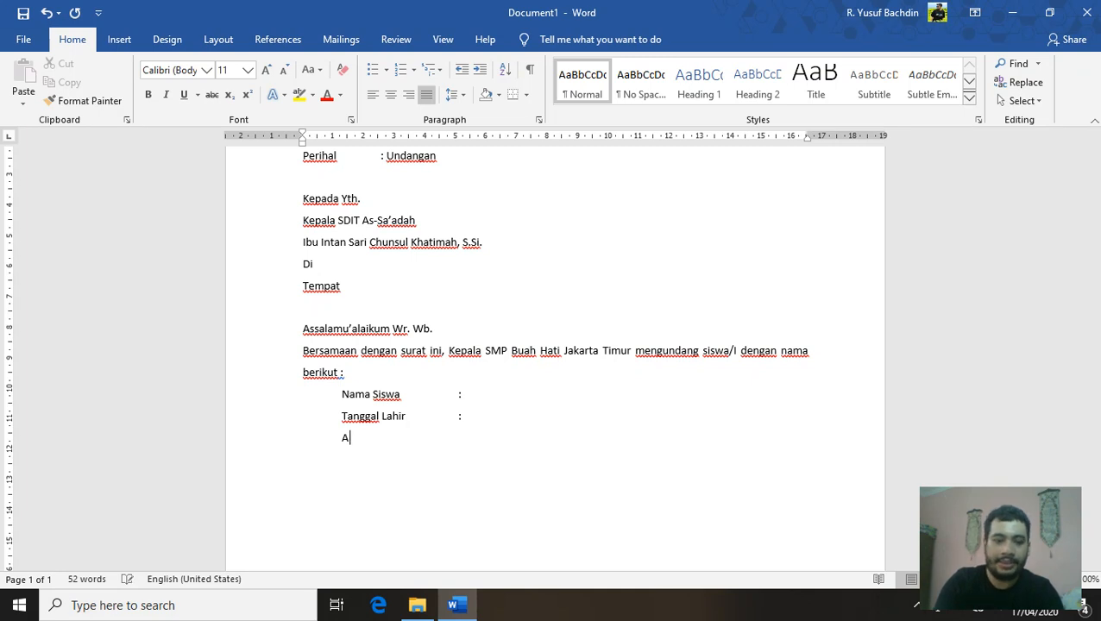
pyautogui.write('a')
pyautogui.press('BackSpace')
pyautogui.press('BackSpace')
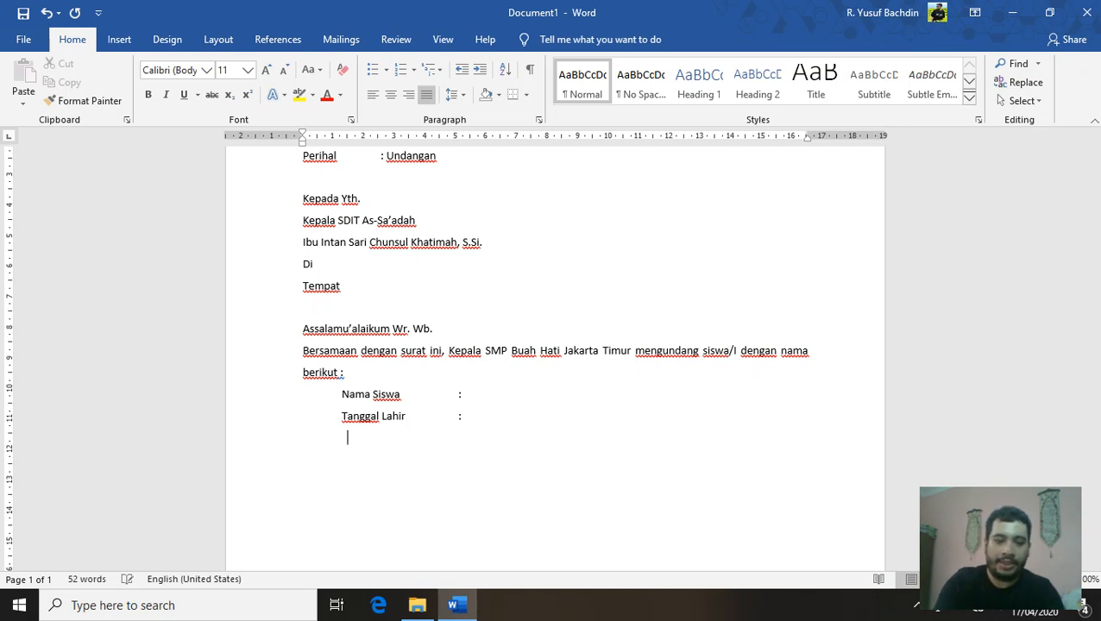
pyautogui.write('Kelas')
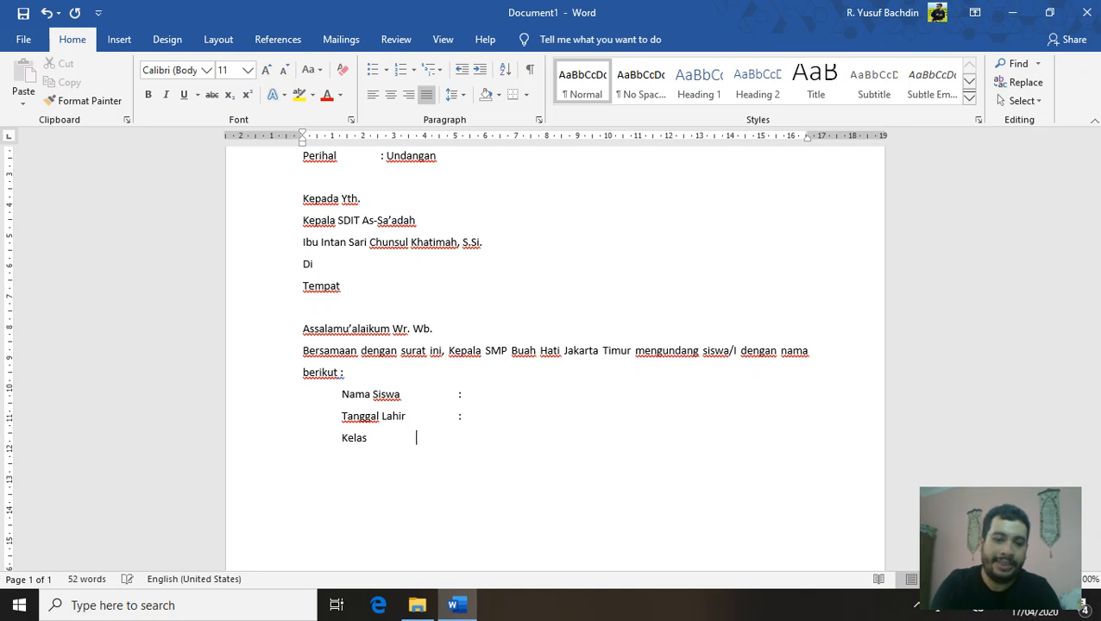
pyautogui.press('Tab')
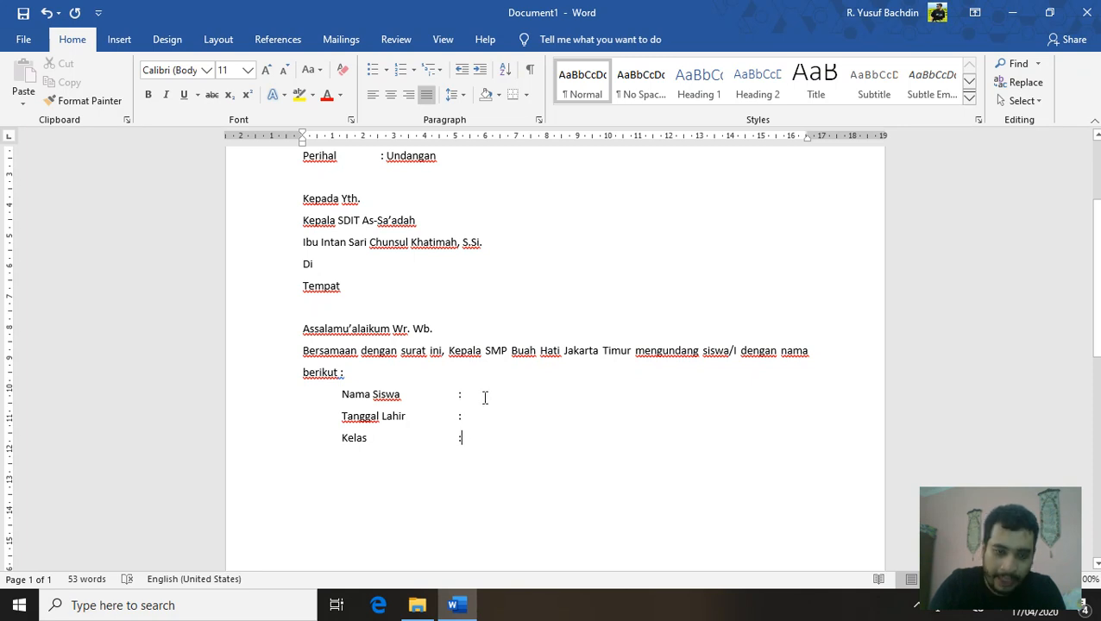
pyautogui.press('Return')
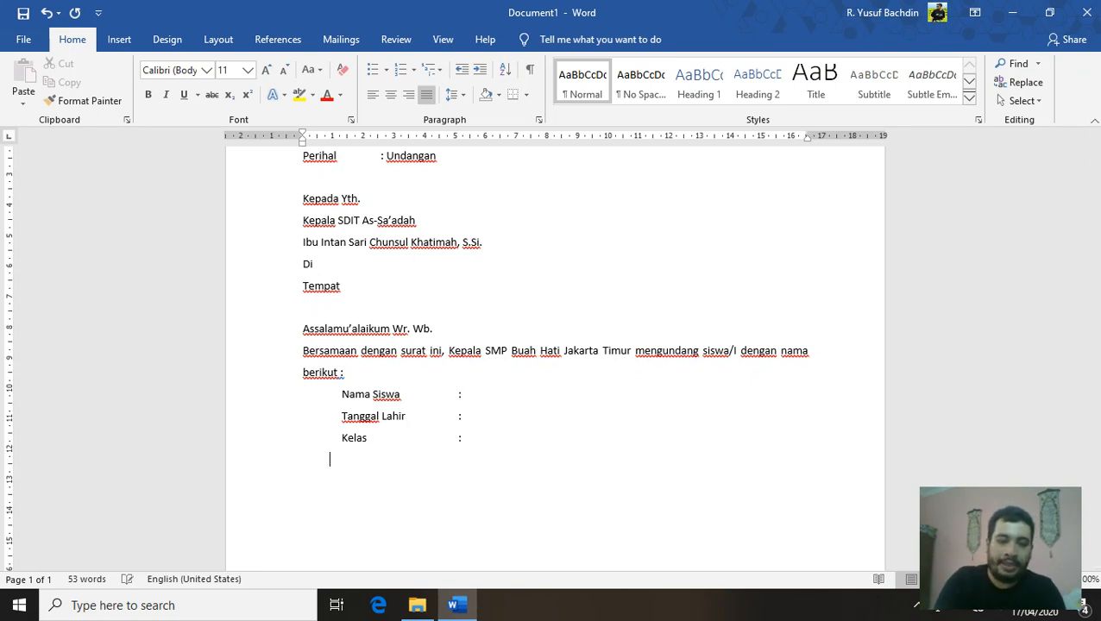
# Add the 'Alamat' and 'No. Telepon :' lines, leaving the next line at the margin
pyautogui.press('Tab')
pyautogui.write('Alamat')
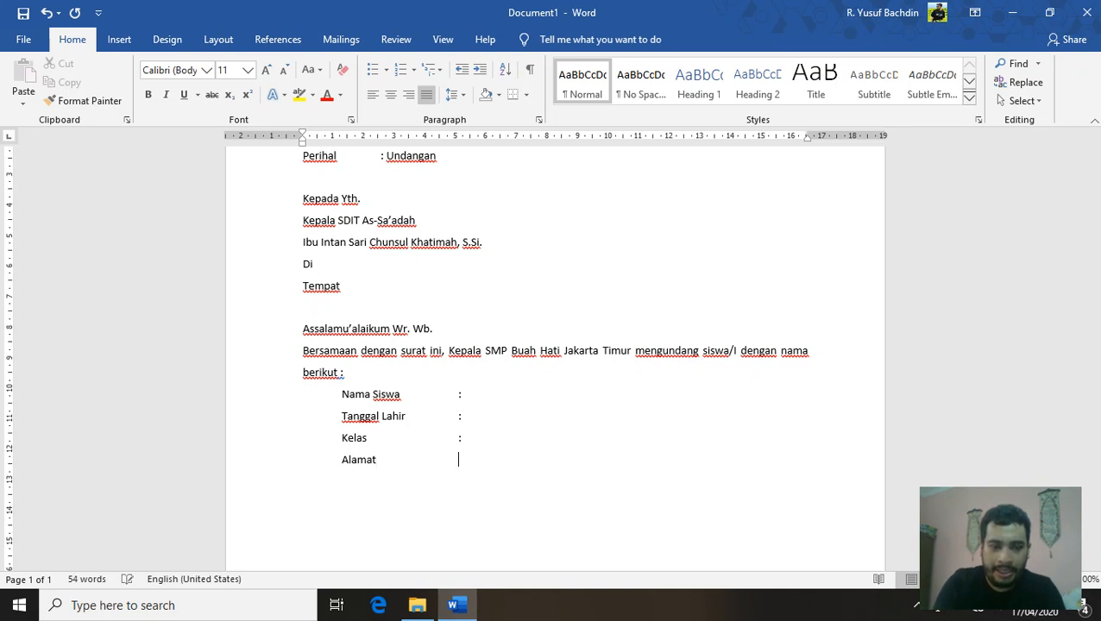
pyautogui.press('Return')
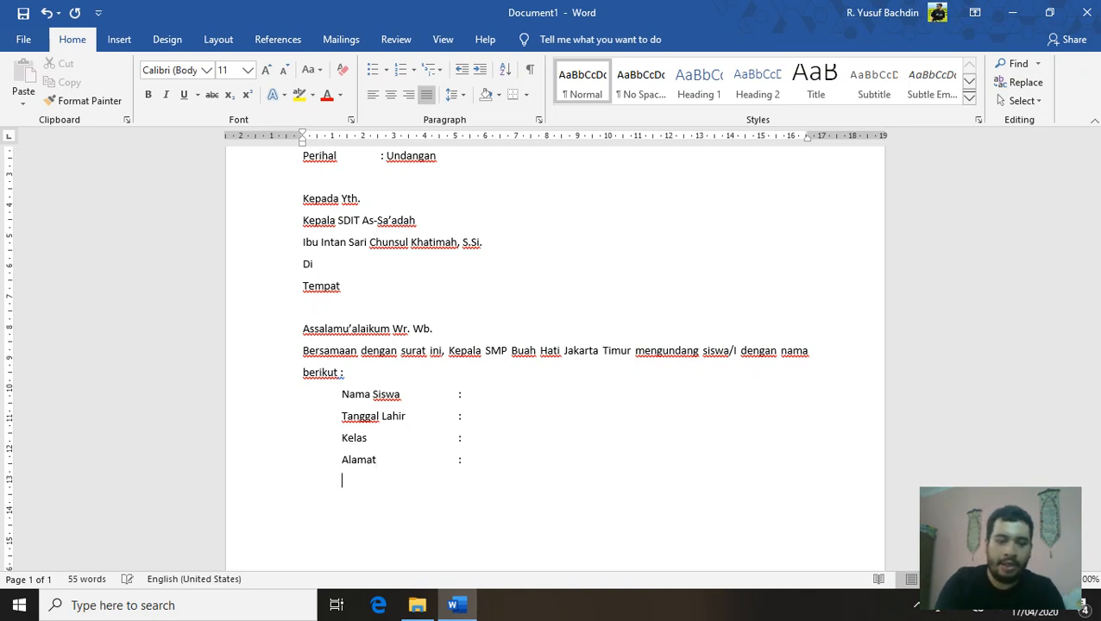
pyautogui.write('N')
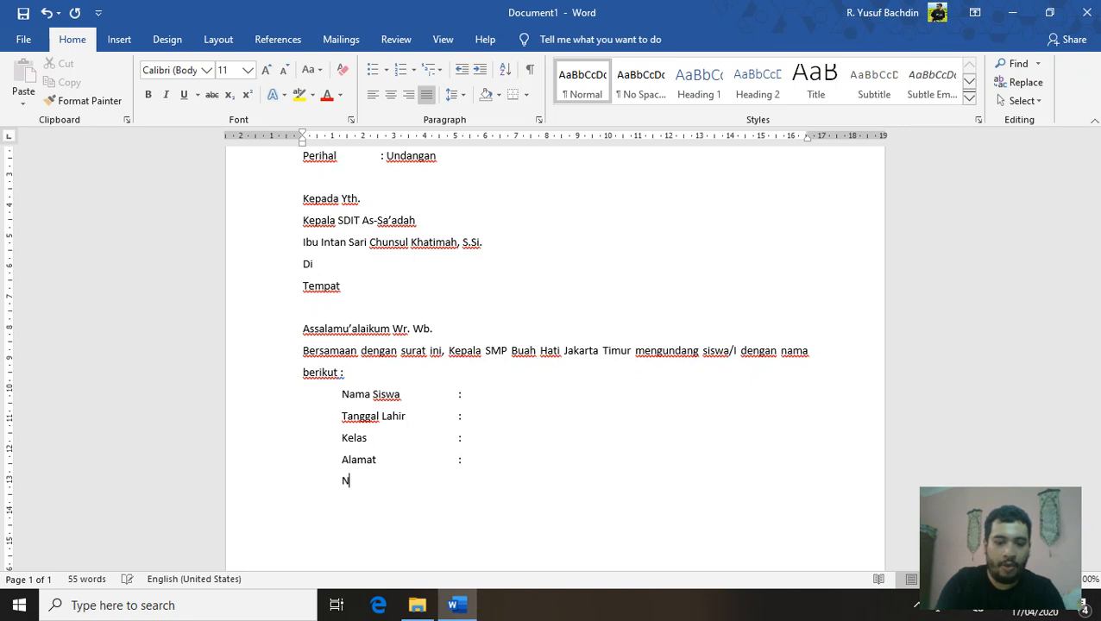
pyautogui.write('o. Telepon')
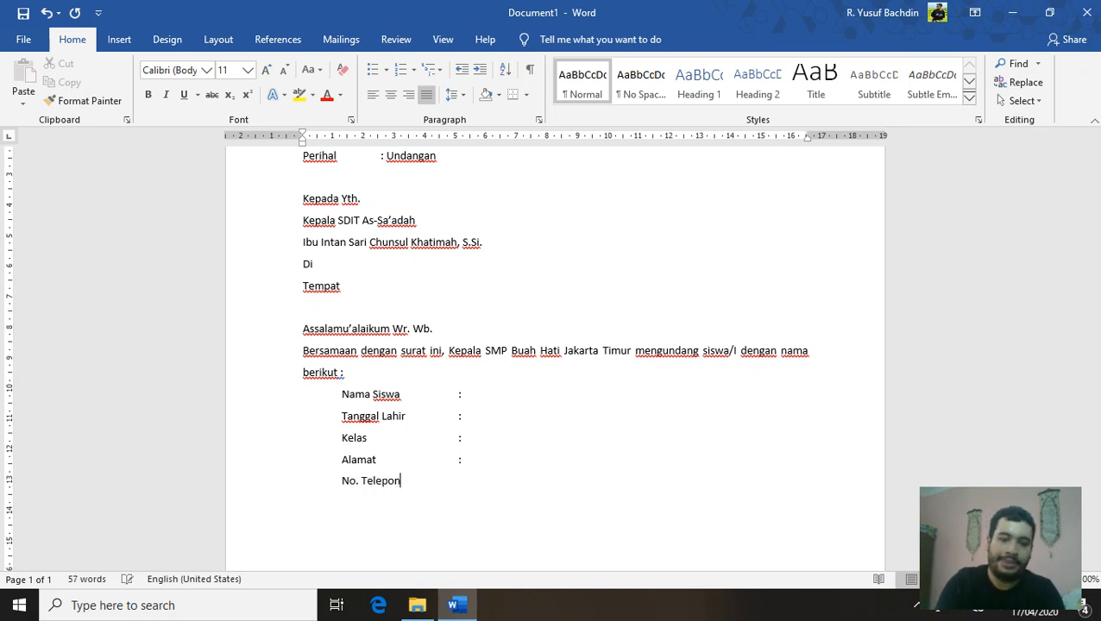
pyautogui.press('Tab')
pyautogui.write(':')
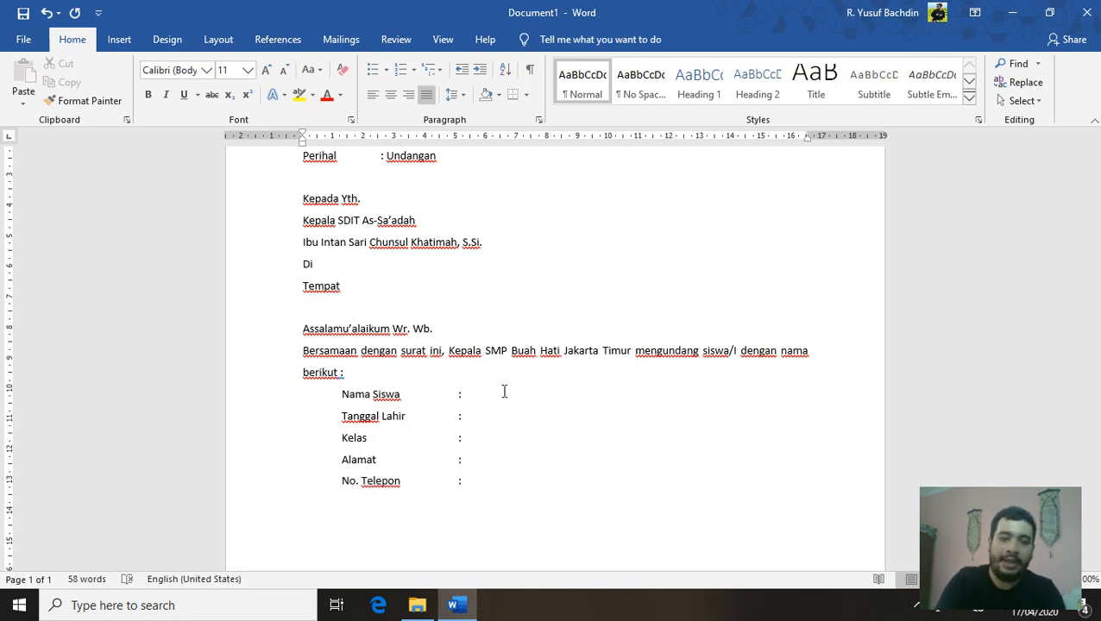
pyautogui.press('Return')
pyautogui.press('BackSpace')
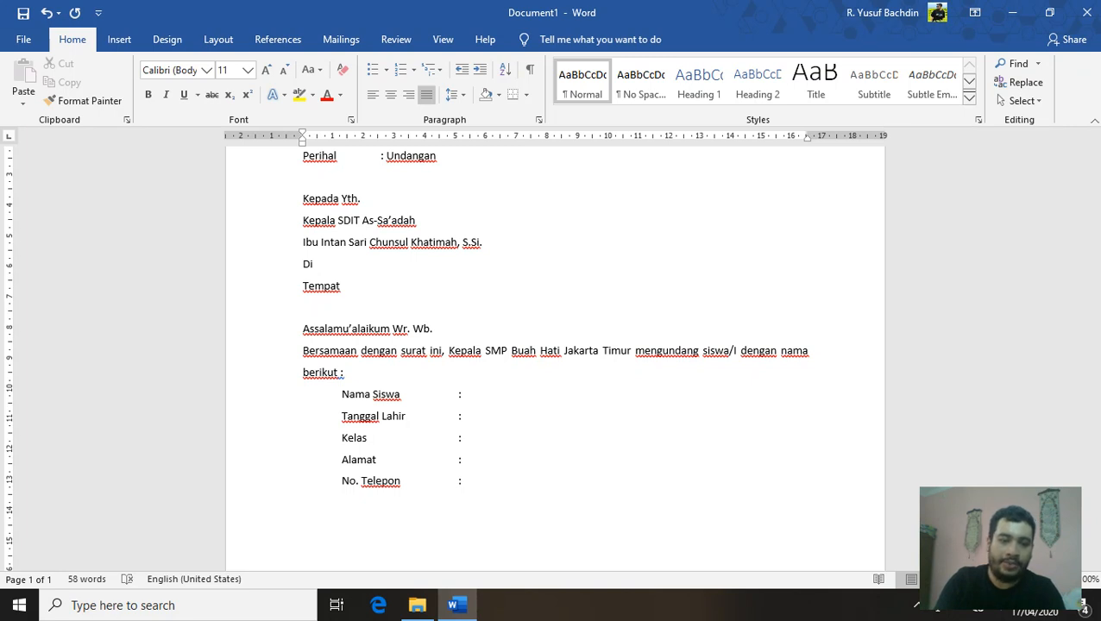
# Continue with 'mengundang ananda semua…' for OSIS SMP Buah Hati's "Pentas Seni Islami", ending 'diadakan pada :'
pyautogui.write('mengundan')
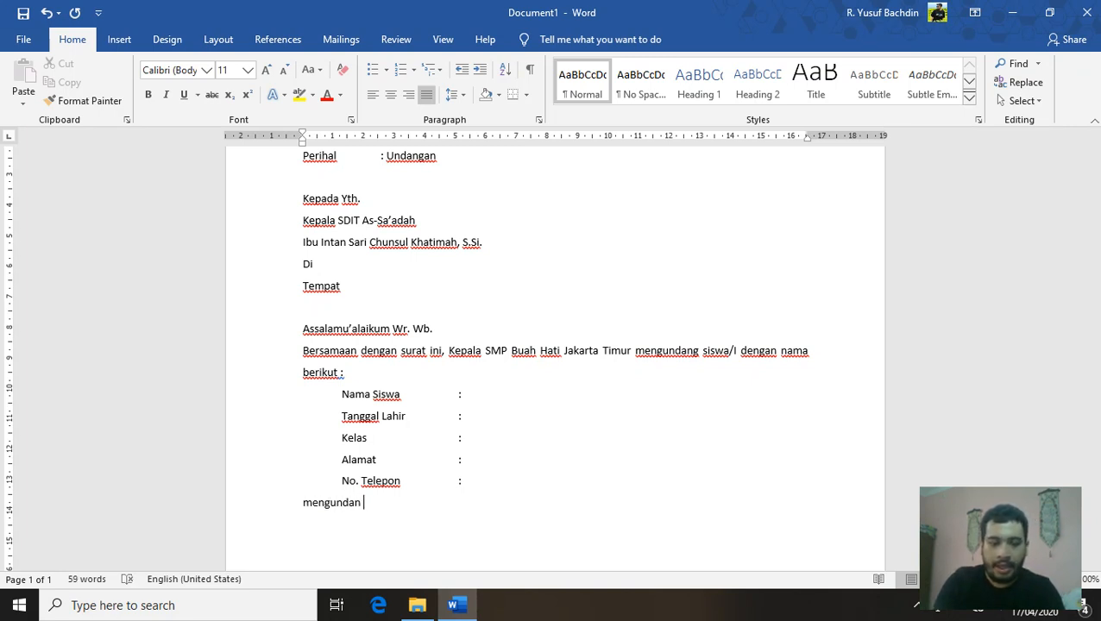
pyautogui.write(' ana')
pyautogui.press('BackSpace')
pyautogui.press('BackSpace')
pyautogui.press('BackSpace')
pyautogui.press('BackSpace')
pyautogui.write('g ')
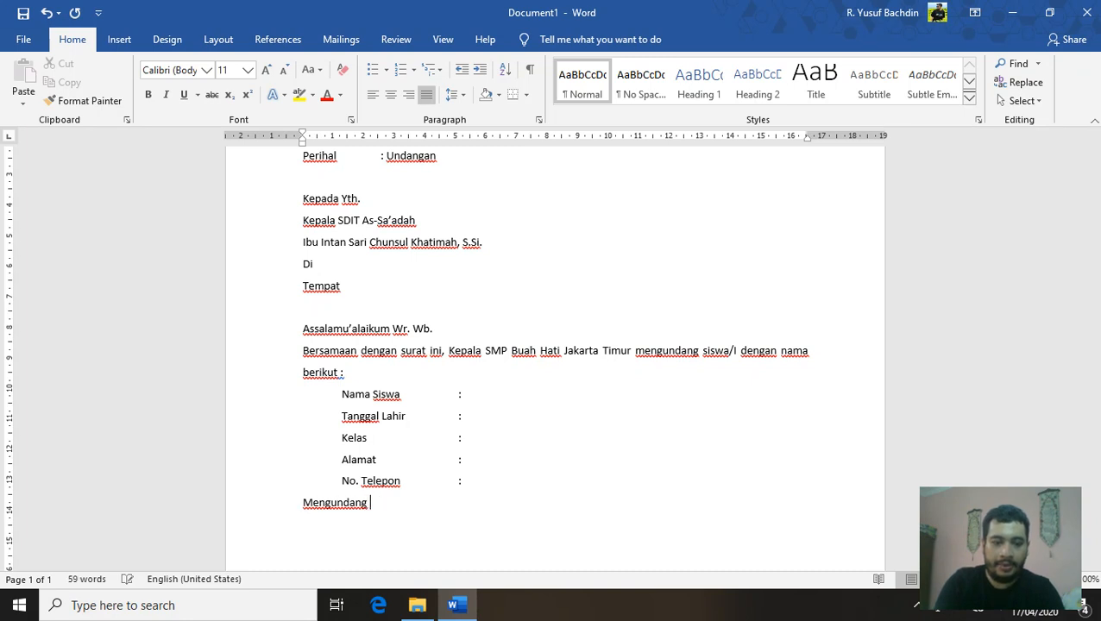
pyautogui.write('ana')
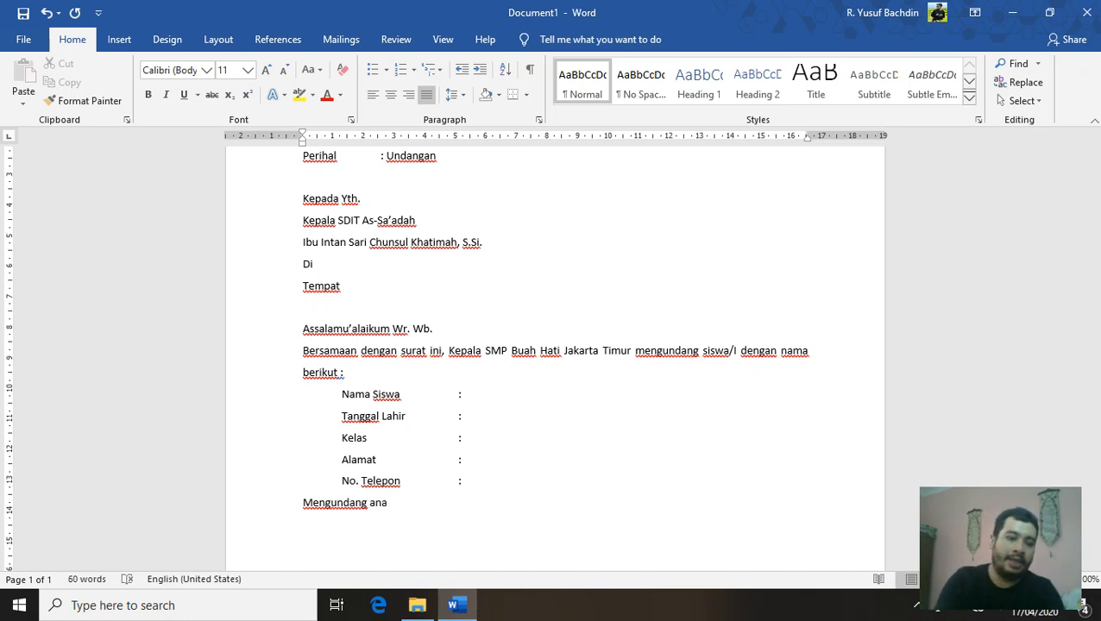
pyautogui.write('nda semua')
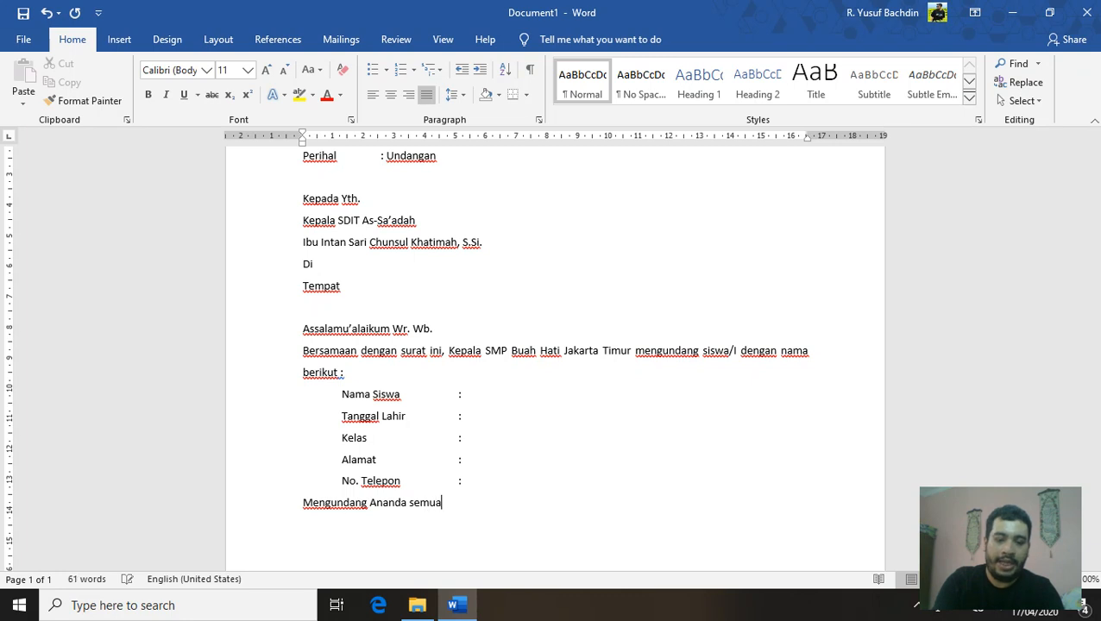
pyautogui.write(' dalam acara')
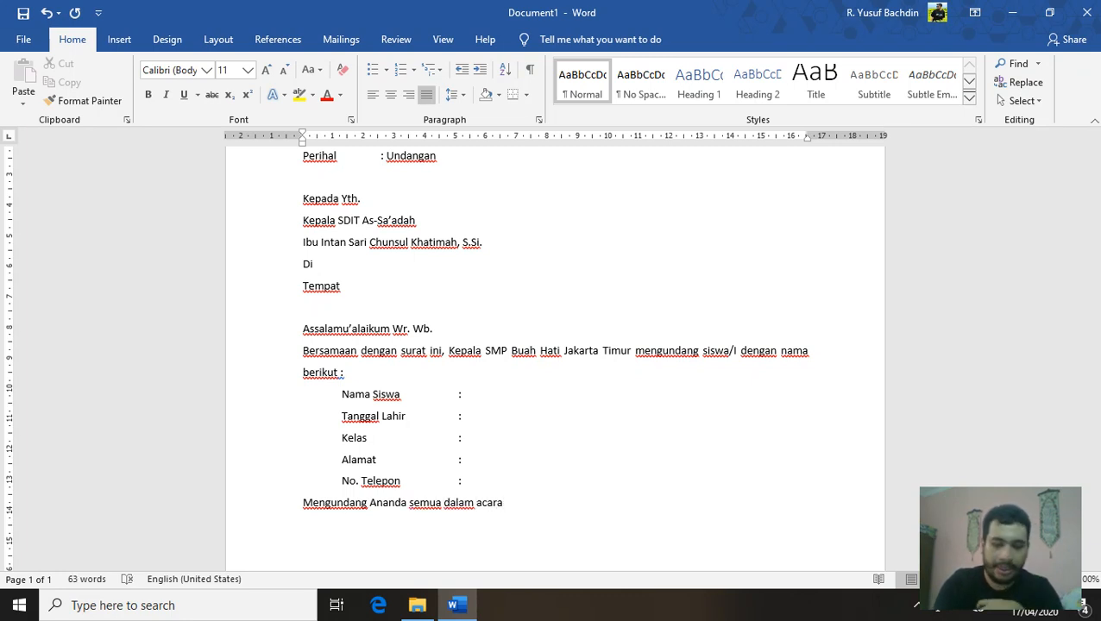
pyautogui.write(' "')
pyautogui.write('Pentas Seni')
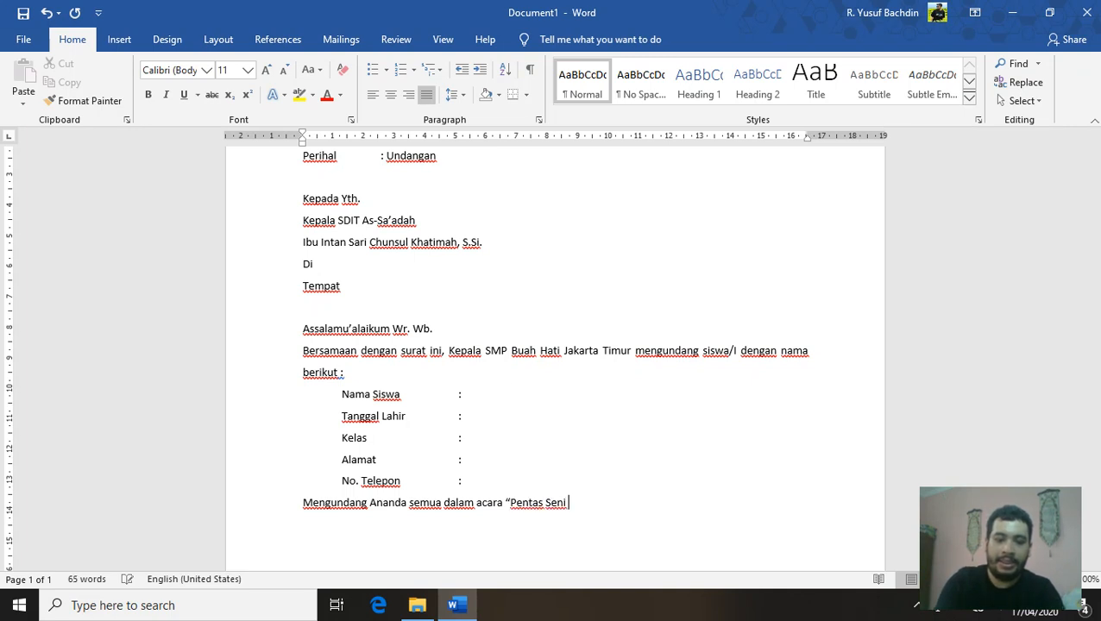
pyautogui.write(' Islam')
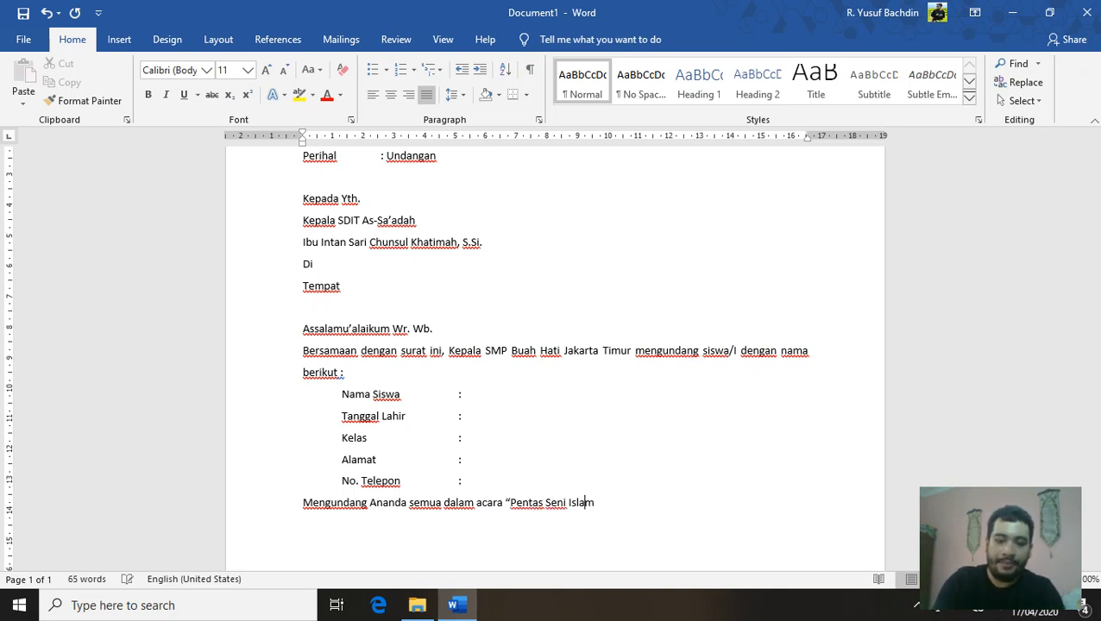
pyautogui.write('i" yang diadaka')
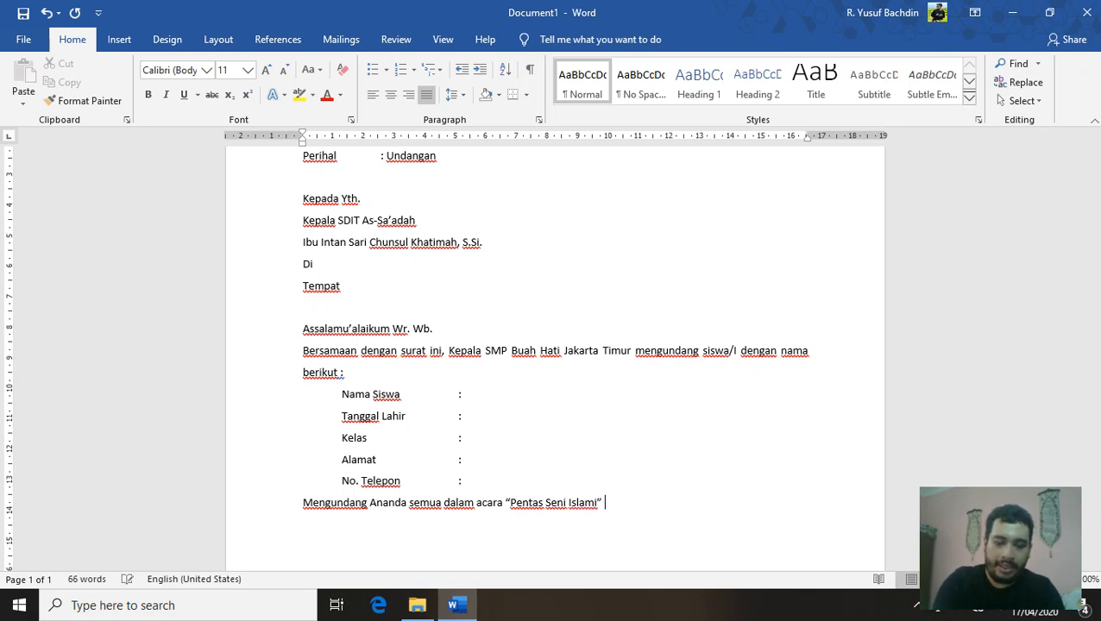
pyautogui.write('n oleh')
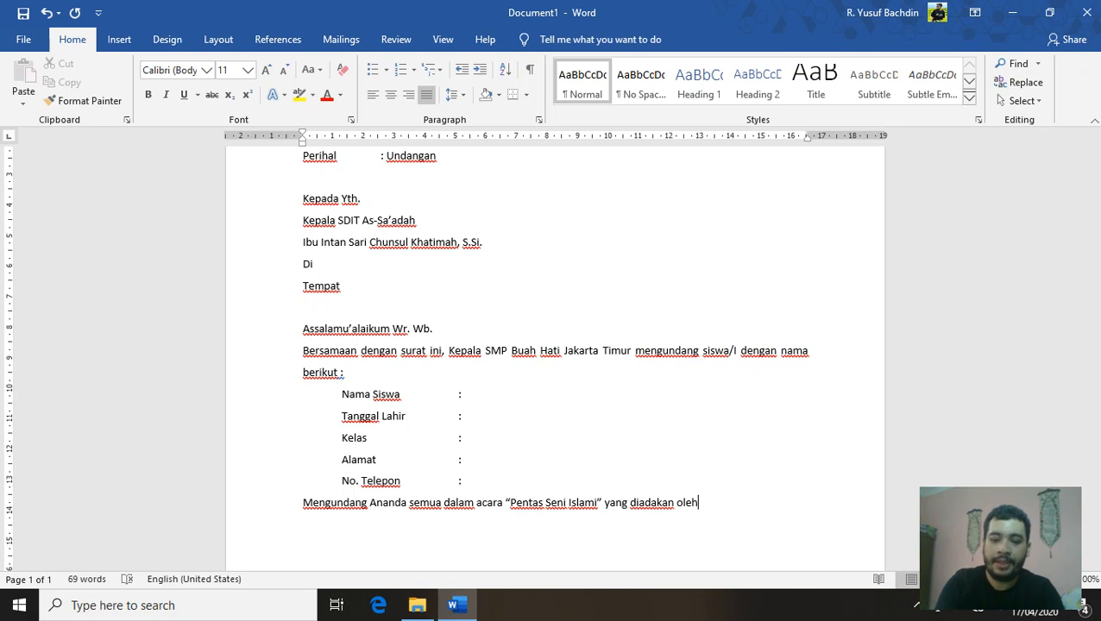
pyautogui.write(' OSIS')
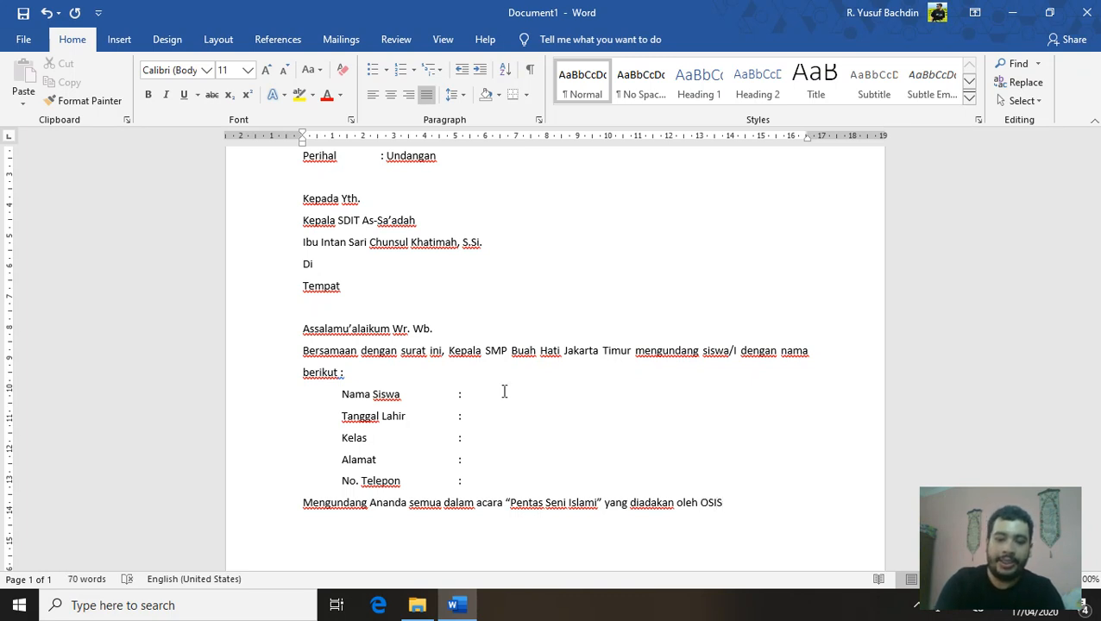
pyautogui.write(' SMP ')
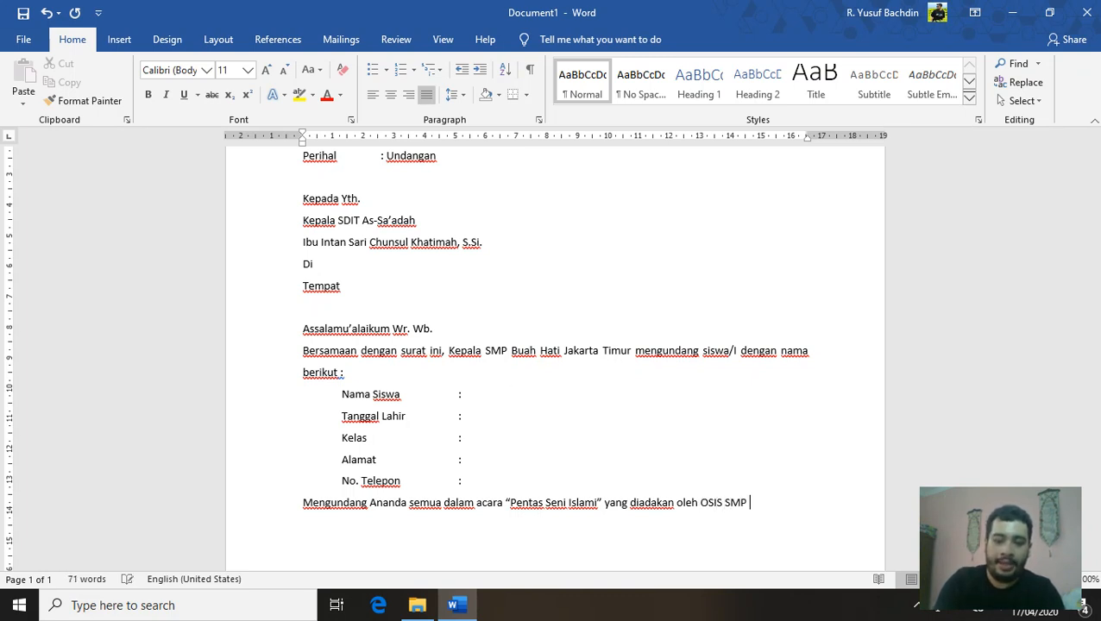
pyautogui.write('Buah Hati')
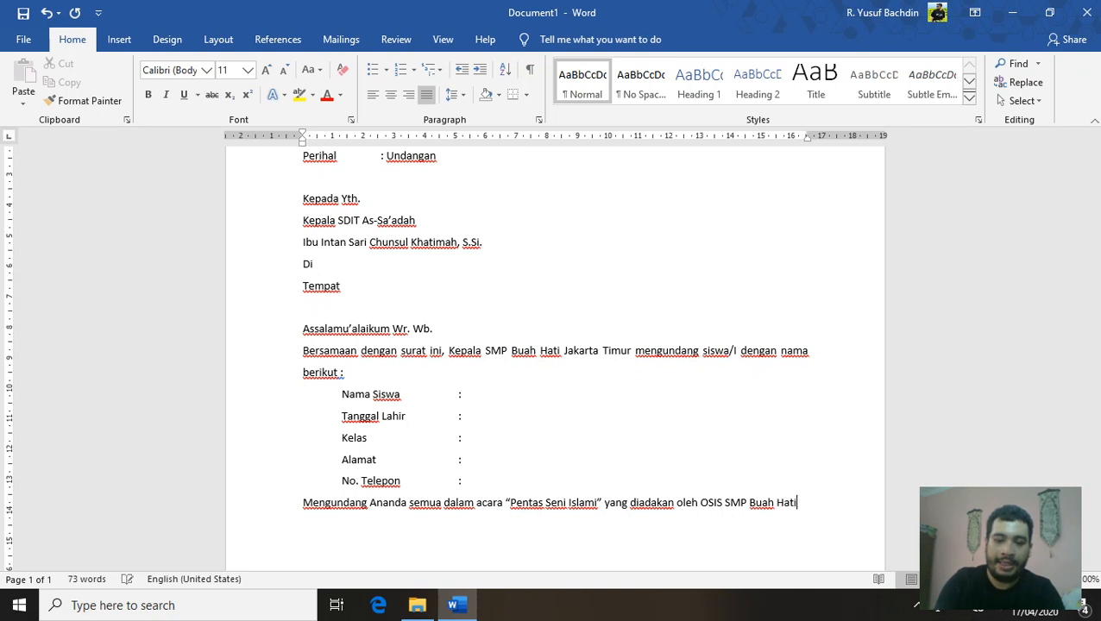
pyautogui.write(' yang inshaA')
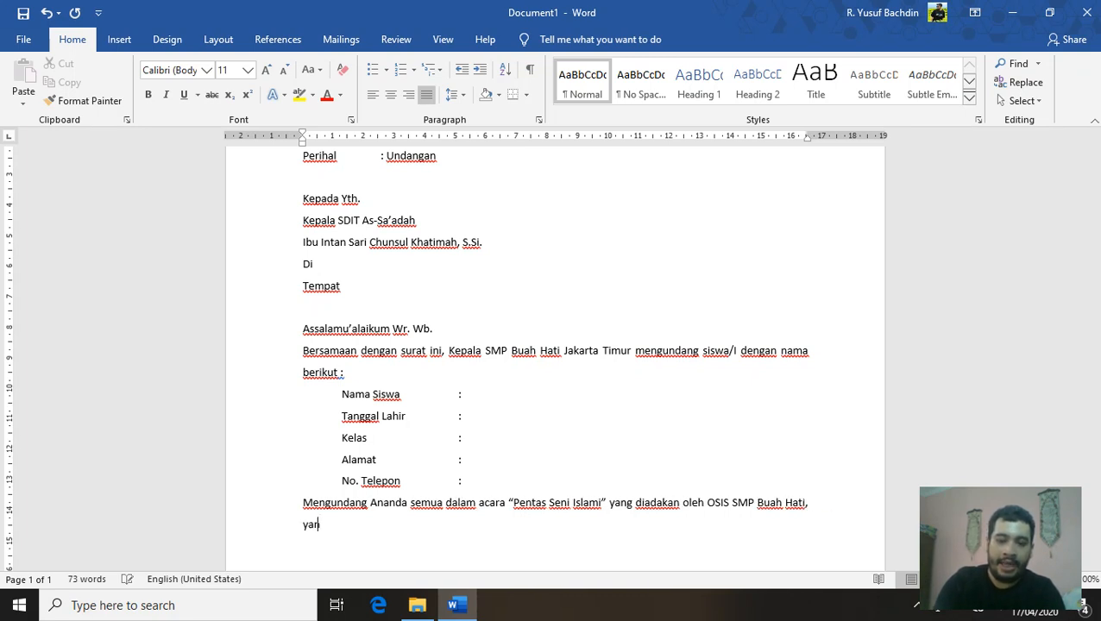
pyautogui.press('BackSpace')
pyautogui.press('BackSpace')
pyautogui.press('BackSpace')
pyautogui.press('BackSpace')
pyautogui.press('BackSpace')
pyautogui.press('BackSpace')
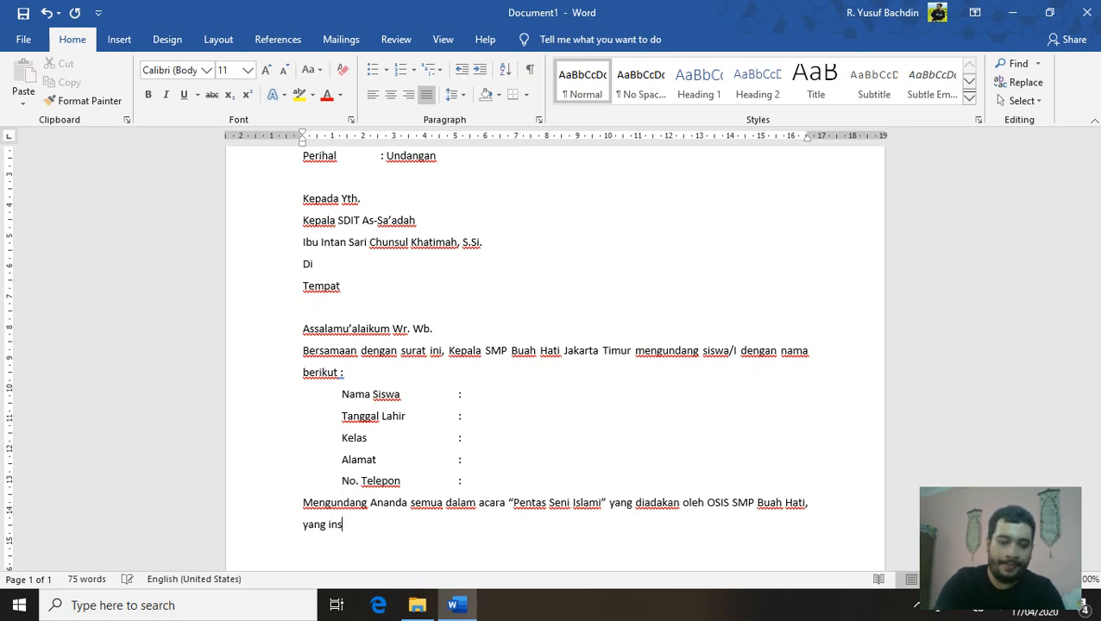
pyautogui.write('InshaAl')
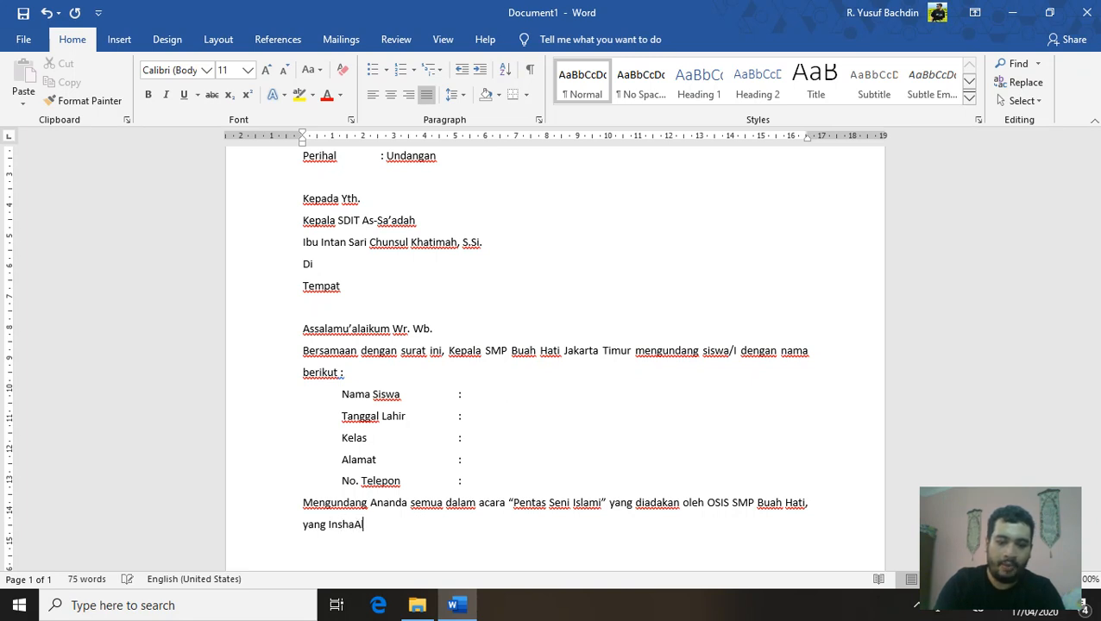
pyautogui.write('lah diadakan pada :')
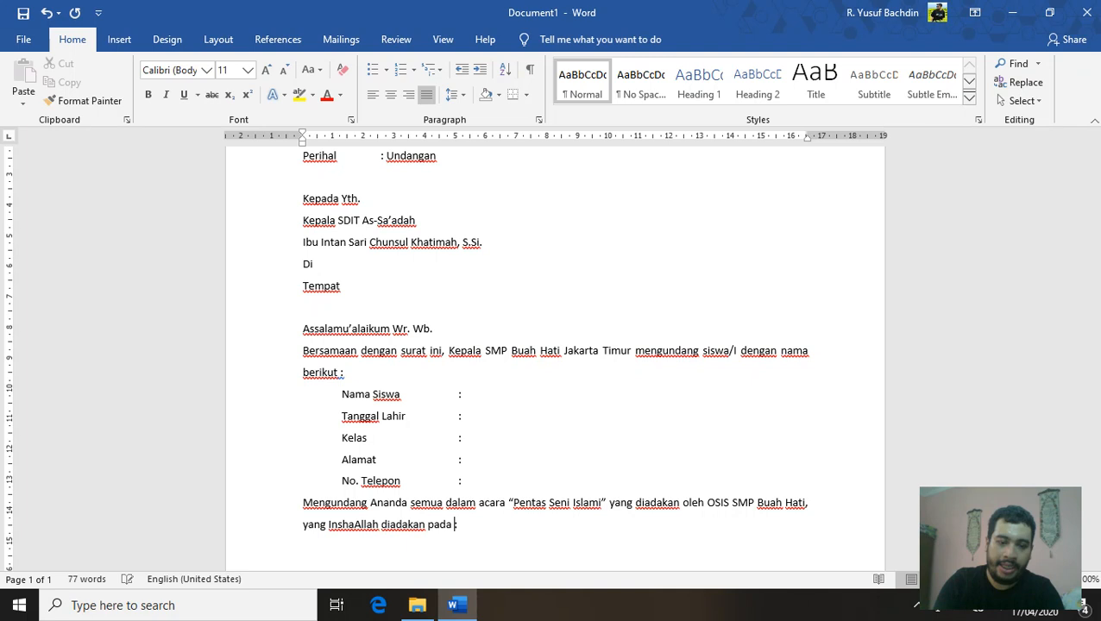
pyautogui.press('Return')
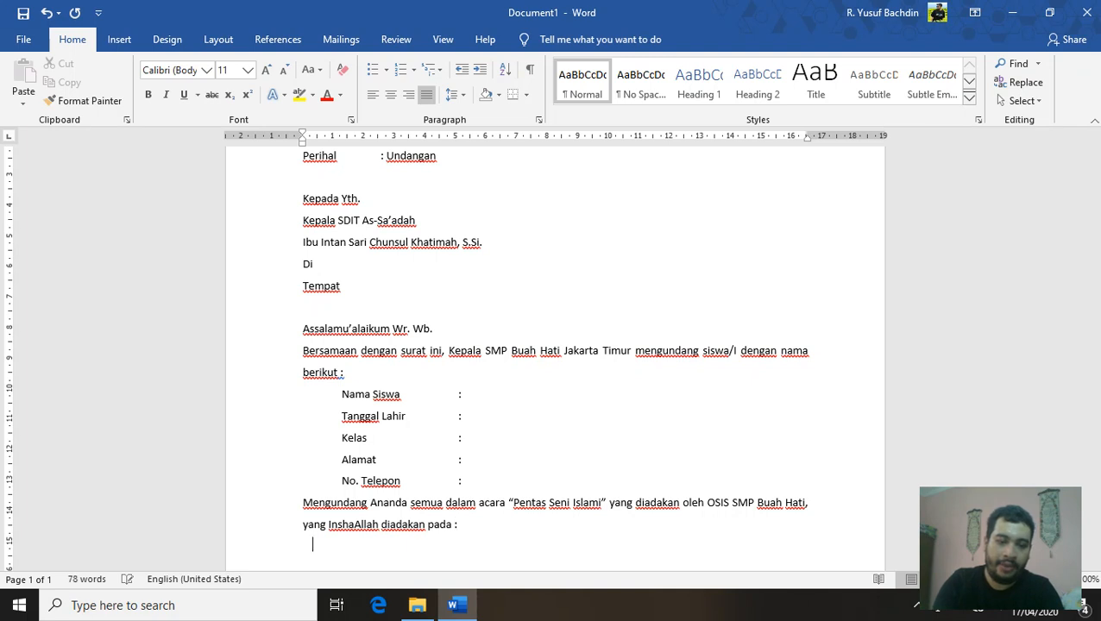
pyautogui.scroll(-2, 550, 366)
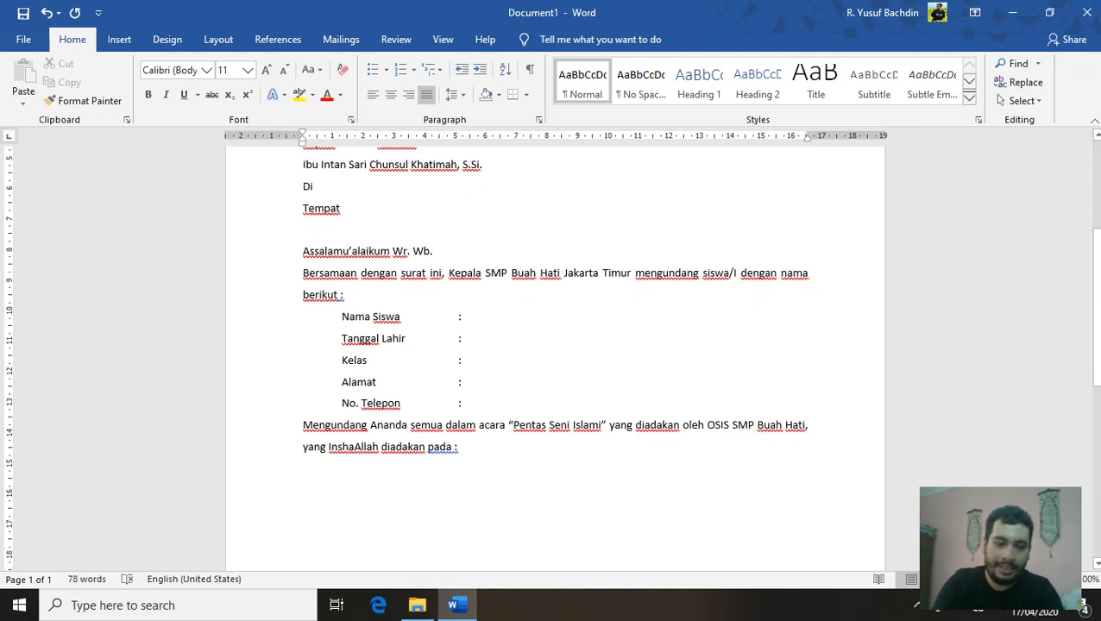
# Add the tab-aligned line 'Hari / Tanggal : Sabtu, 18 April 2020'
pyautogui.press('Tab')
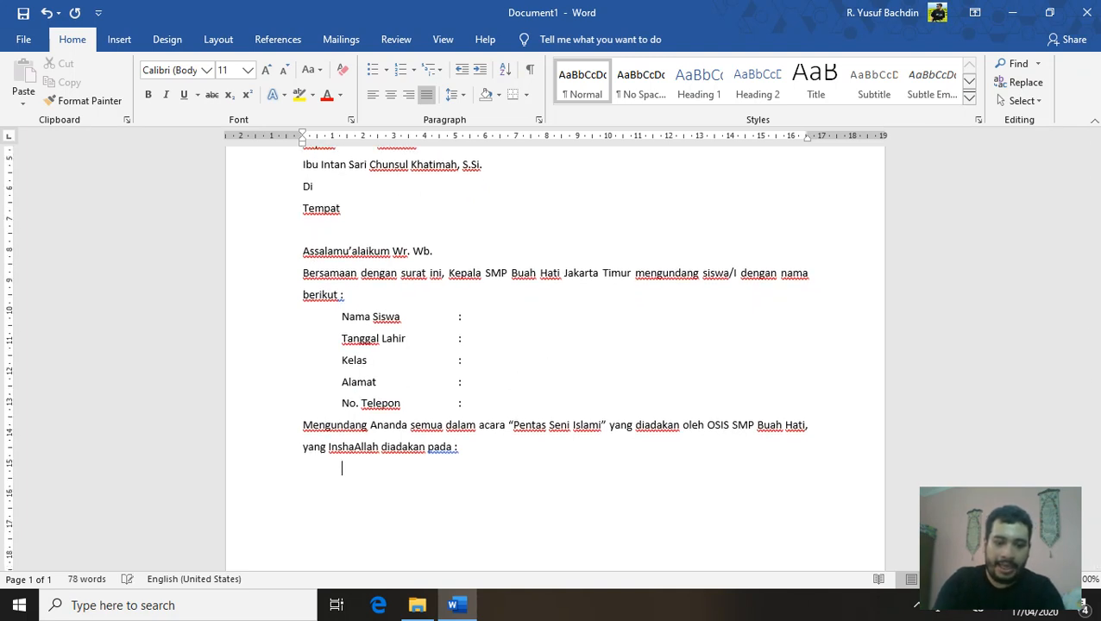
pyautogui.write('Hari /')
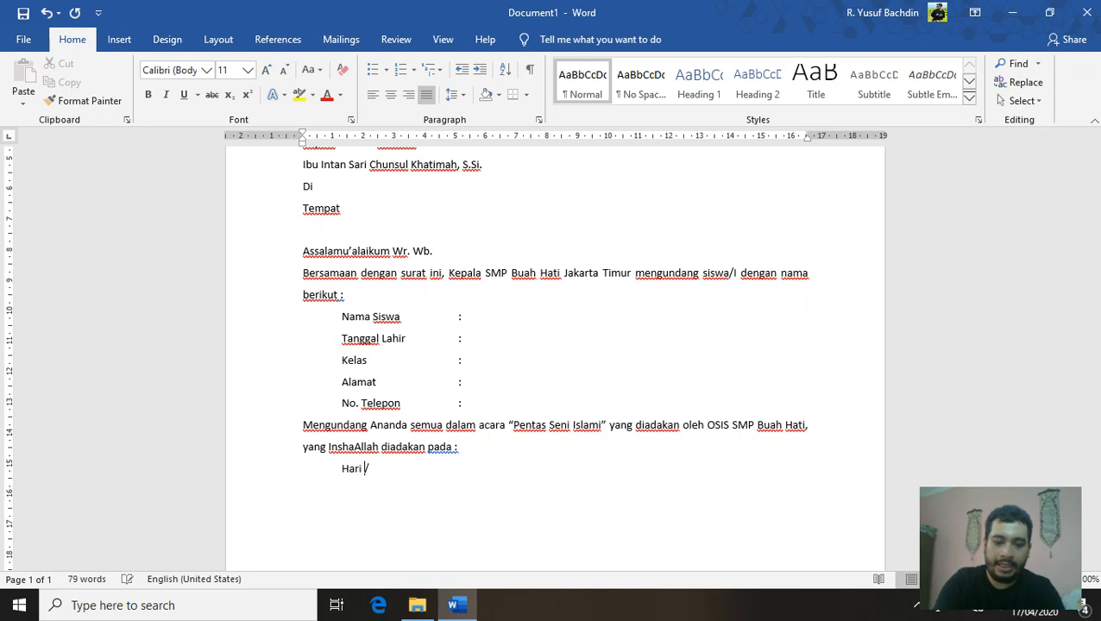
pyautogui.write(' Tanggal')
pyautogui.press('Tab')
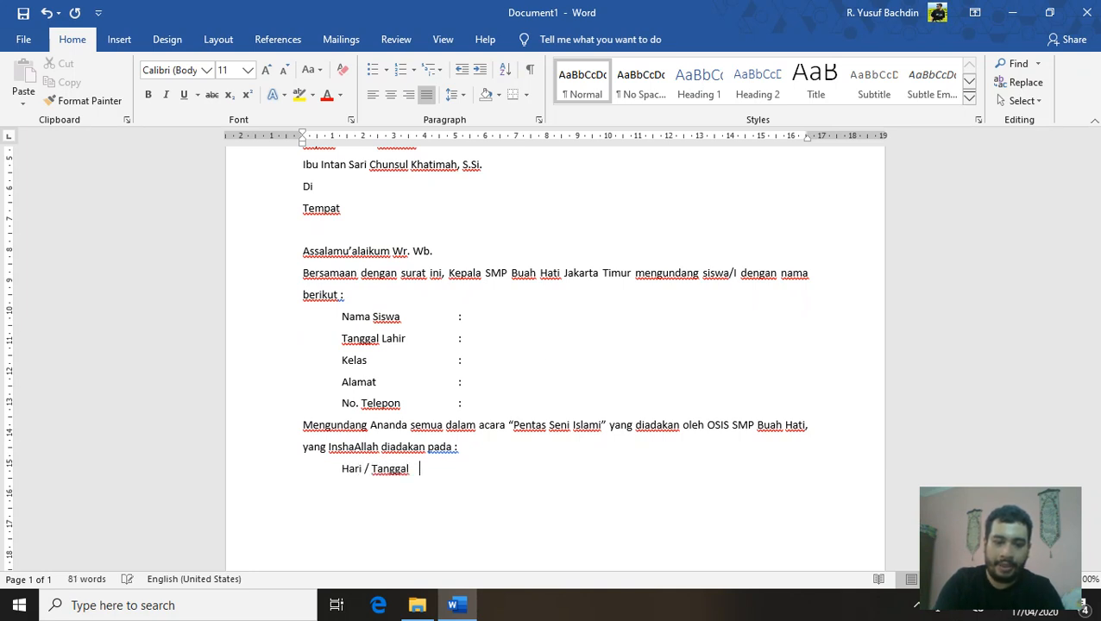
pyautogui.write(':')
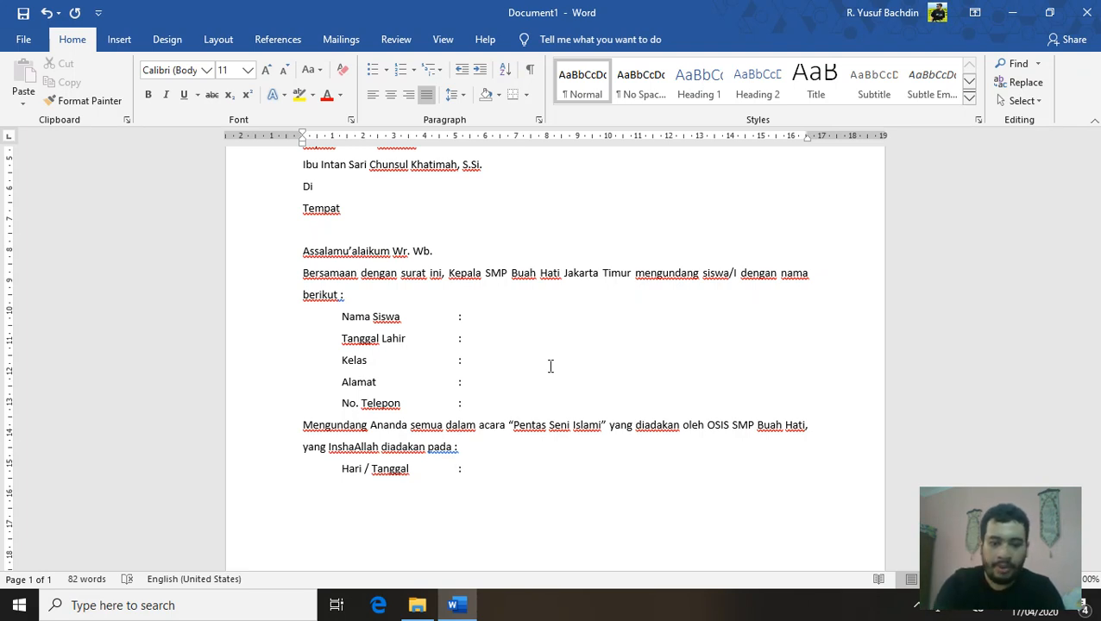
pyautogui.write('Sa')
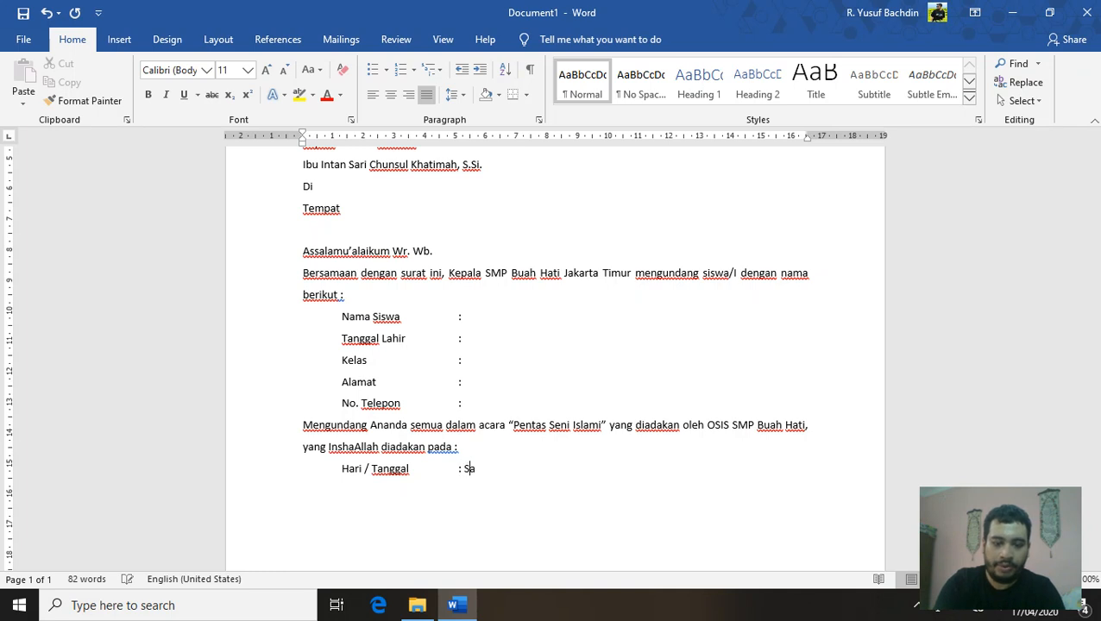
pyautogui.write('btu,')
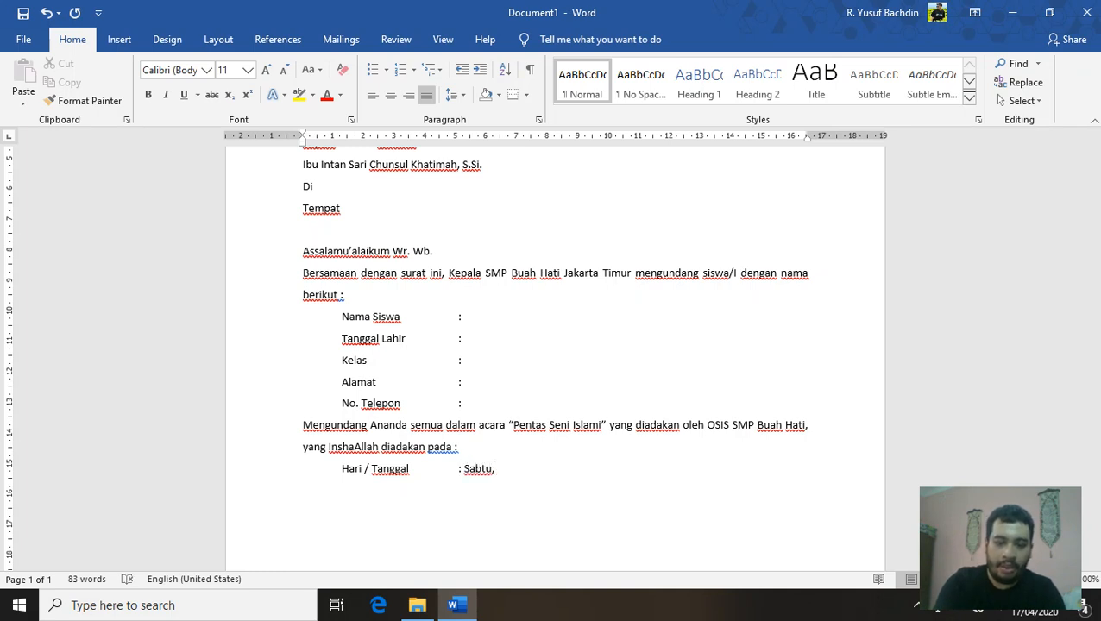
pyautogui.write(' 18 April 2020')
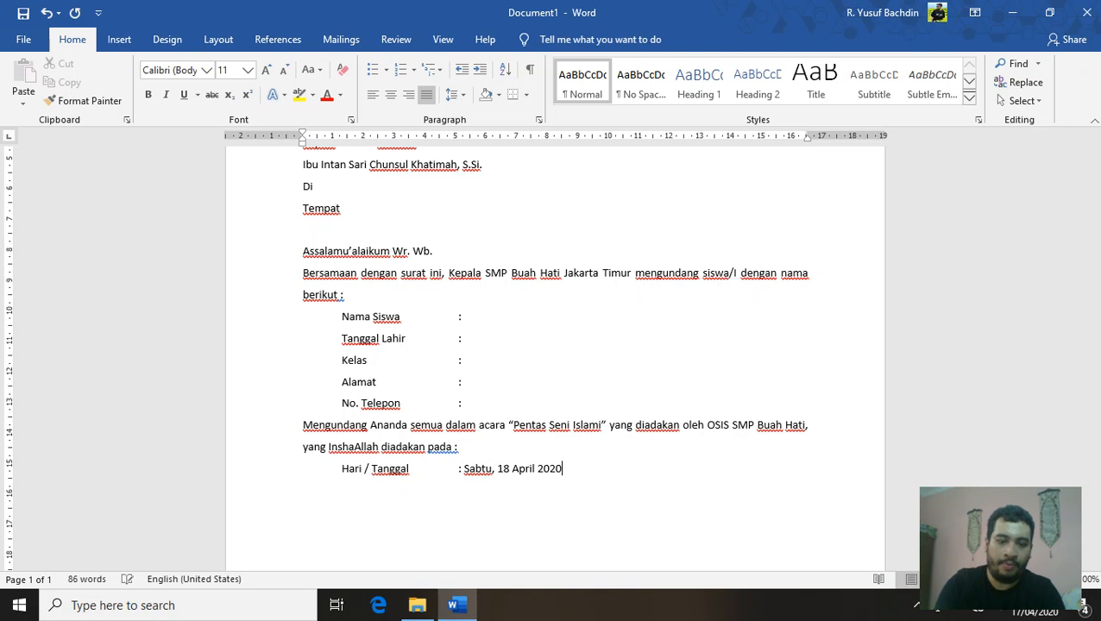
pyautogui.press('Return')
# Add the tab-aligned line 'Waktu : 08.00 WIB - Selesai'
pyautogui.press('Tab')
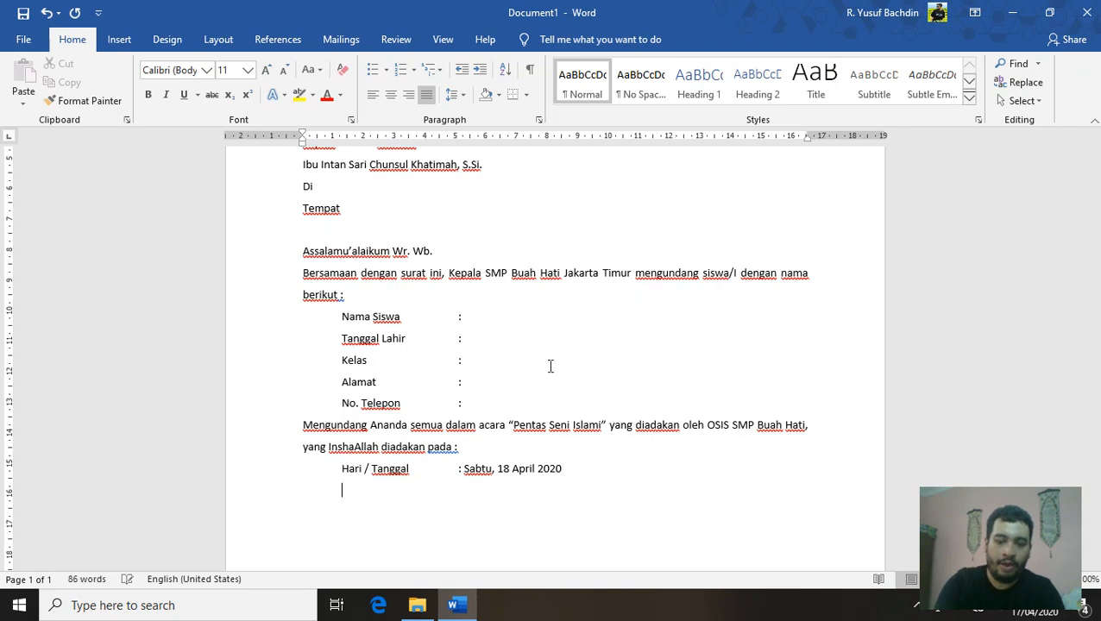
pyautogui.write('Waktu')
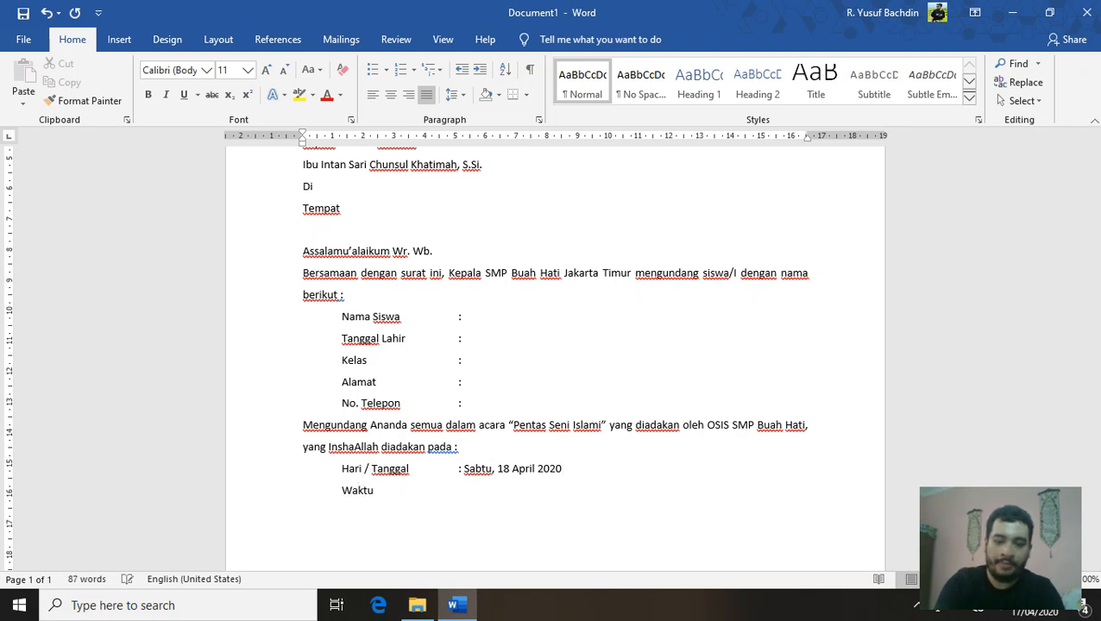
pyautogui.press('Tab')
pyautogui.write(': 08.')
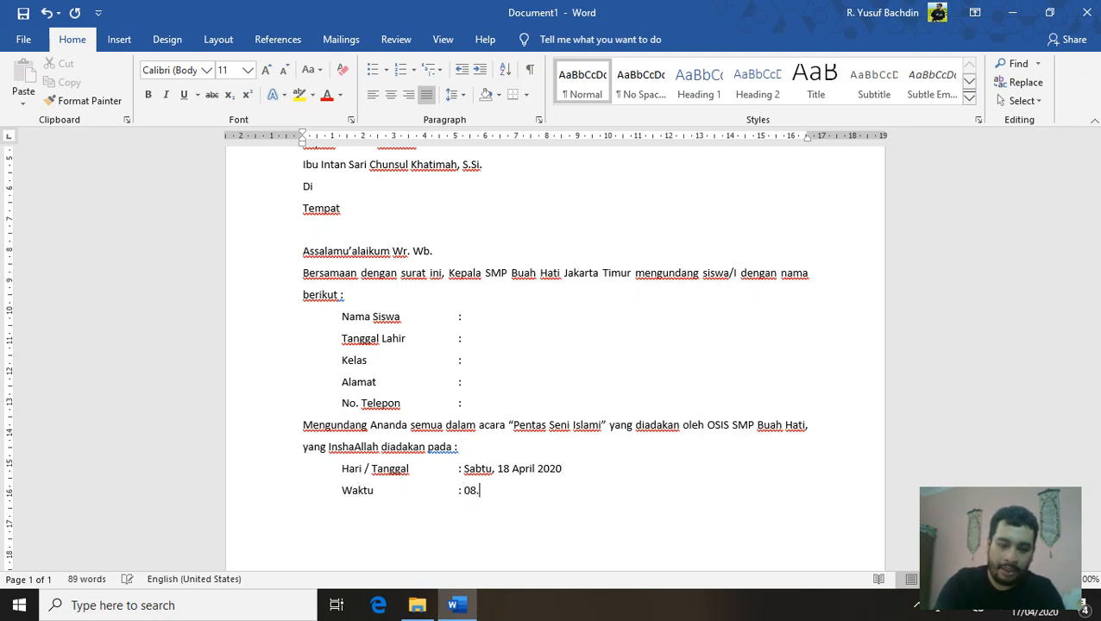
pyautogui.write('00 WIB')
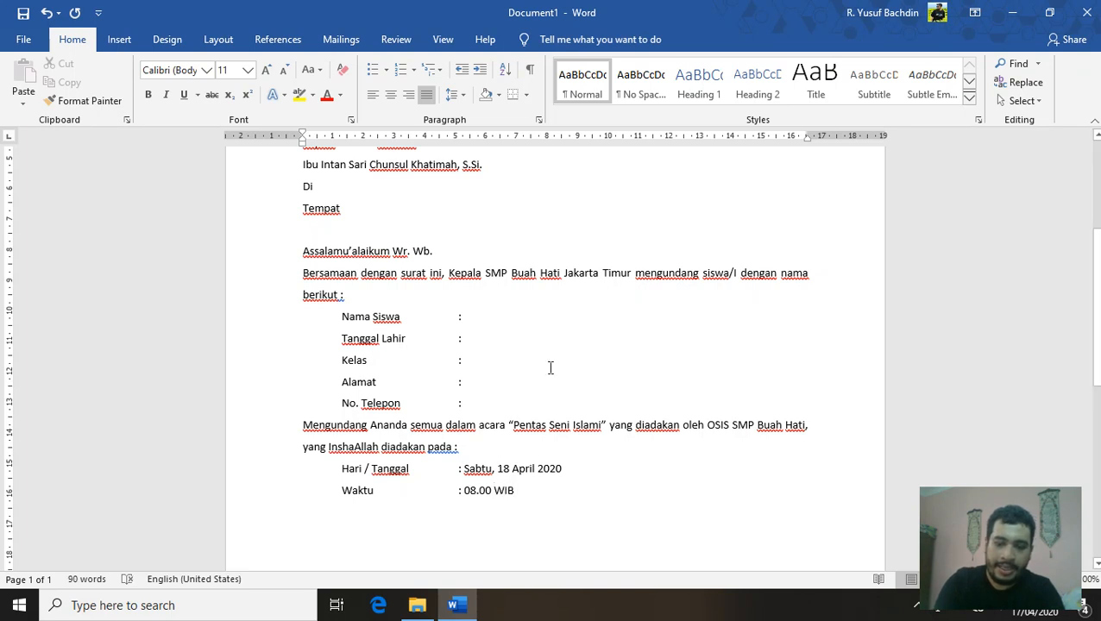
pyautogui.write(' -')
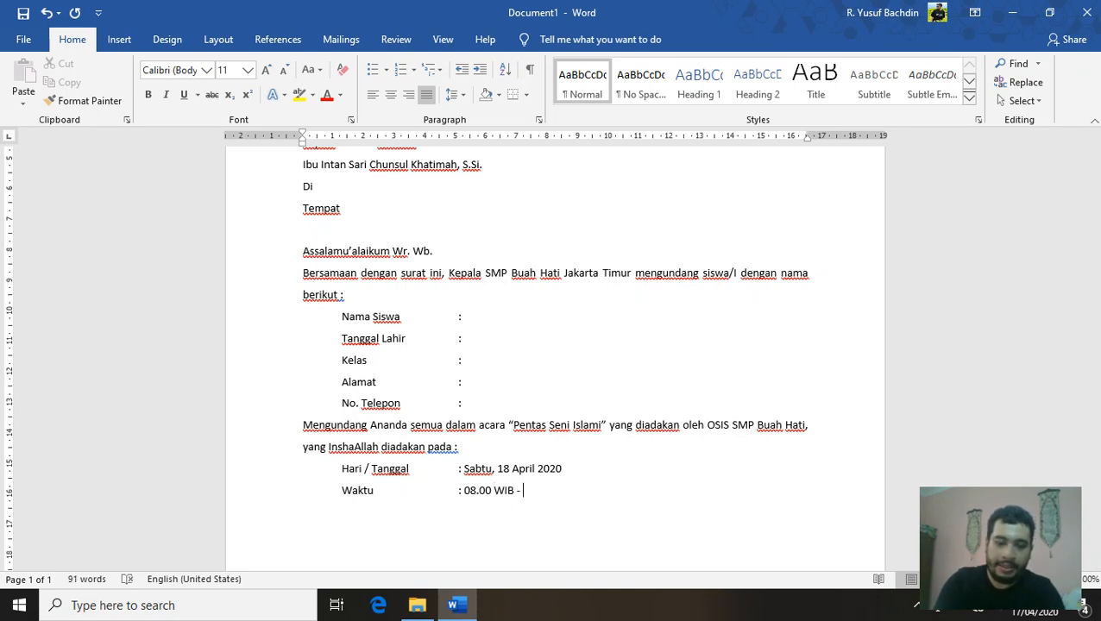
pyautogui.write(' Selesai')
pyautogui.press('Return')
# Add 'Tempat : Aula SMP Buah Hati Jakarta Timur' without a final period, then start a new line
pyautogui.press('Tab')
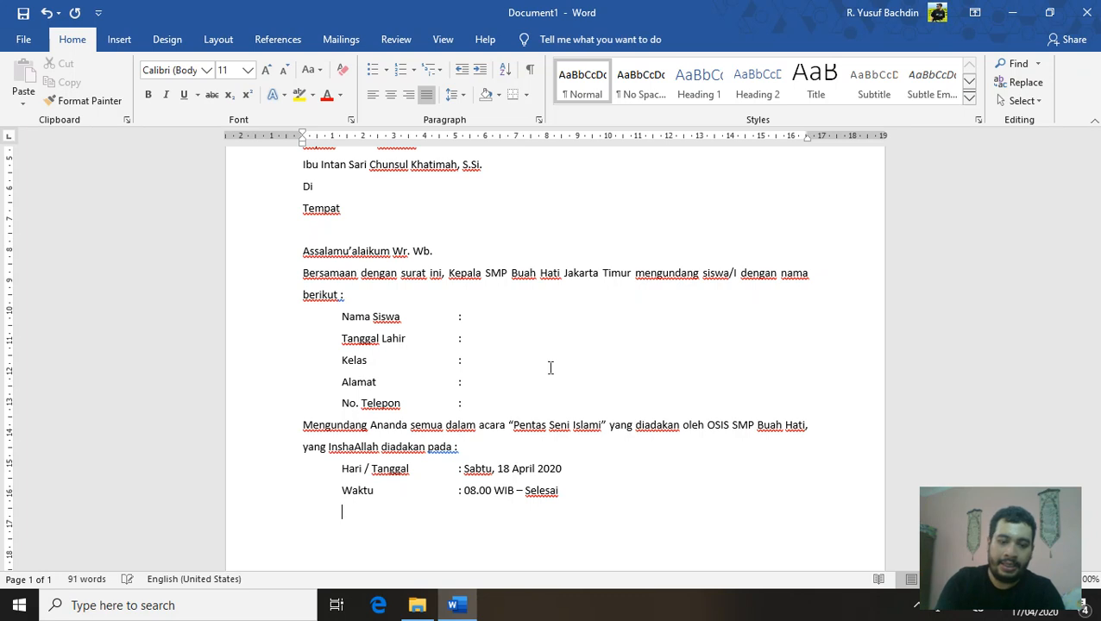
pyautogui.write('Tempat')
pyautogui.press('Tab')
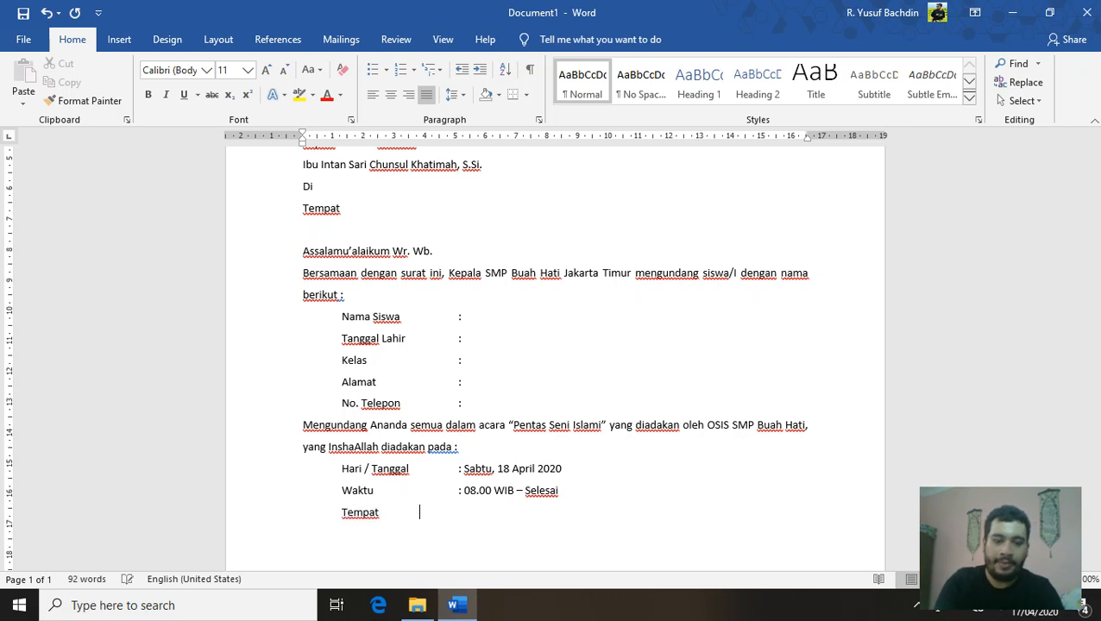
pyautogui.write(': Aula')
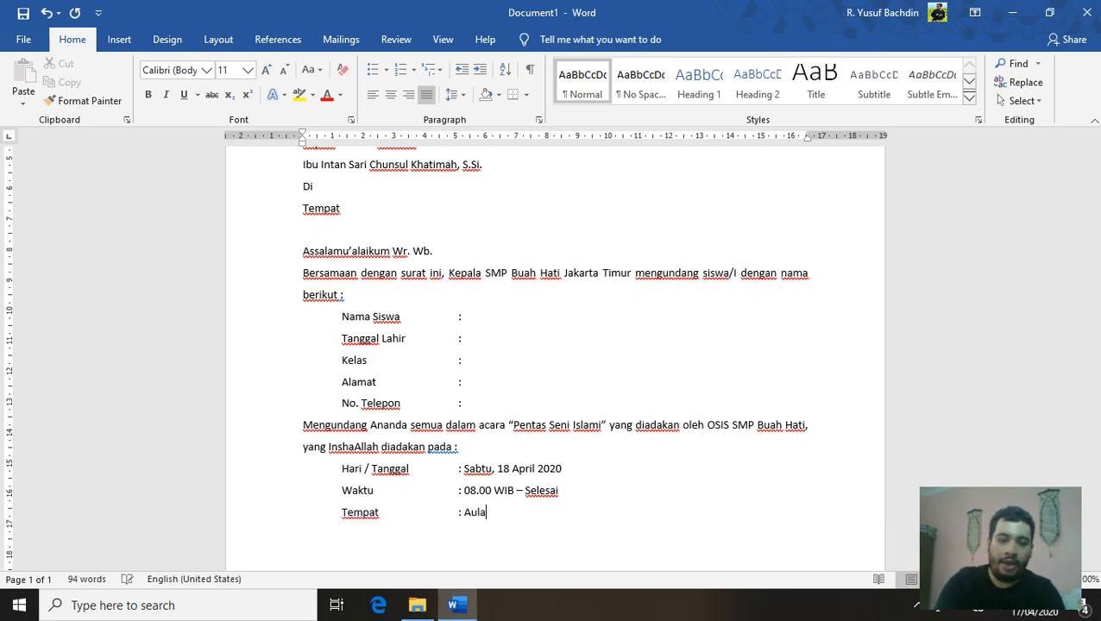
pyautogui.write(' SMP B')
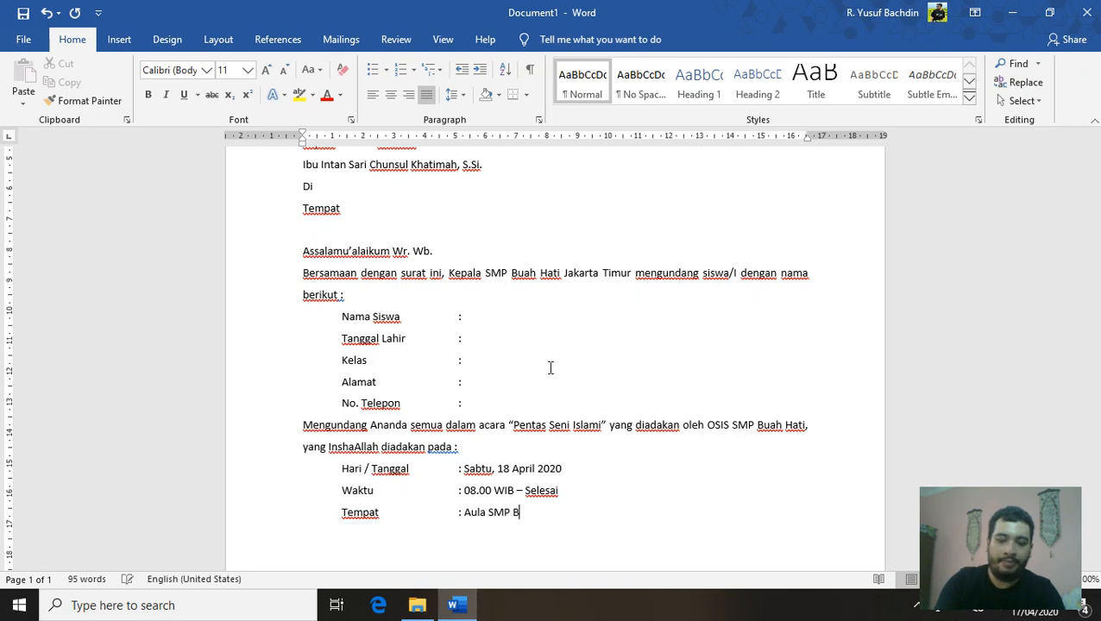
pyautogui.write('uah Hat')
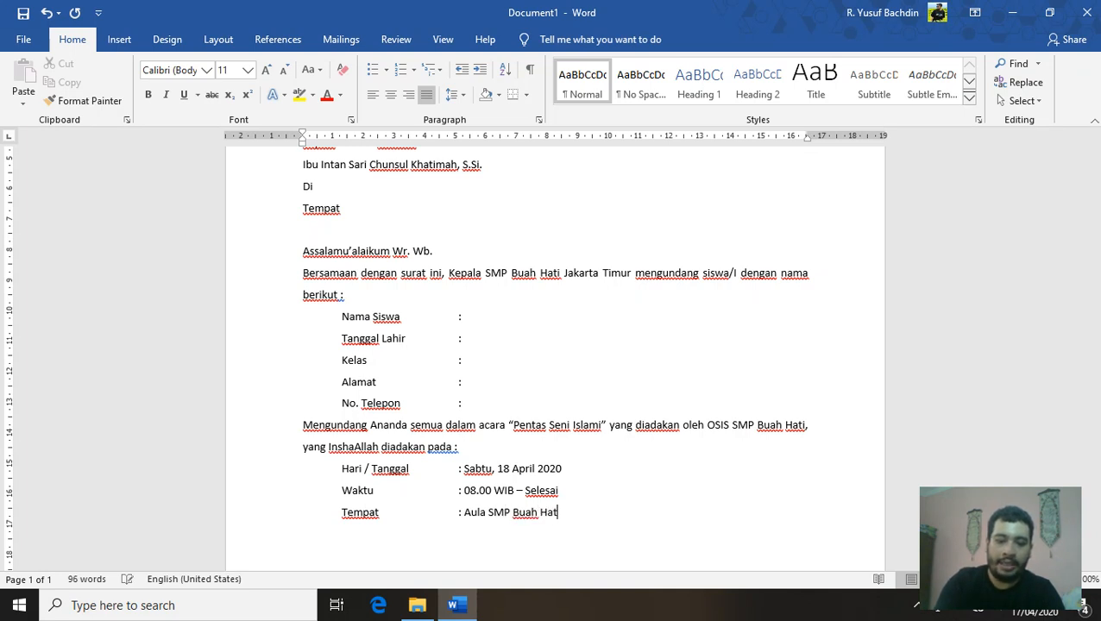
pyautogui.write('i Jakarta')
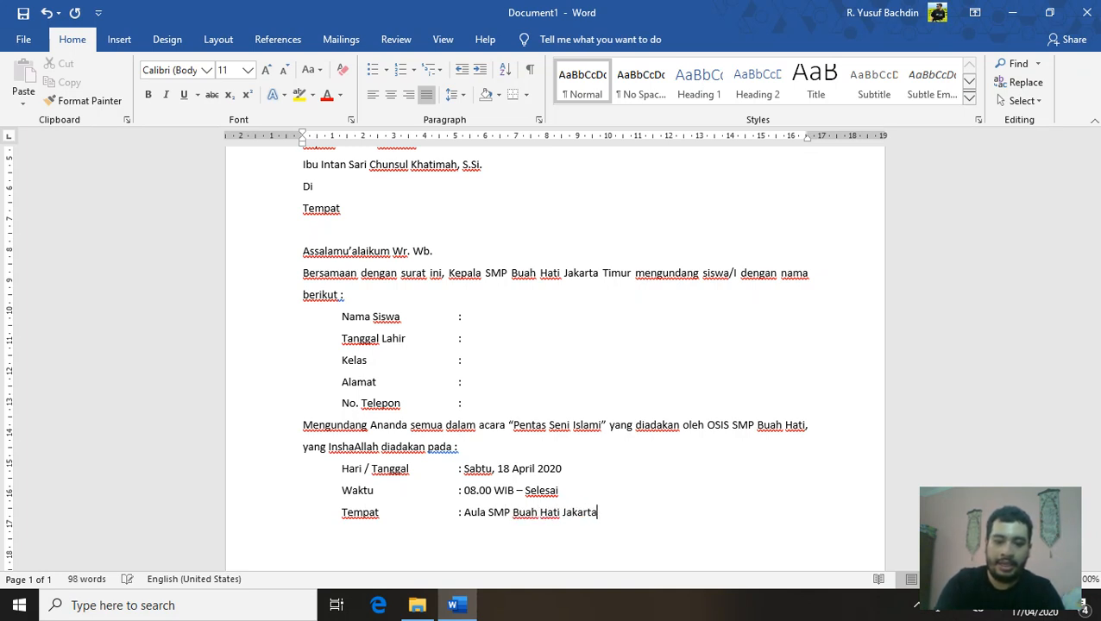
pyautogui.write(' Timur')
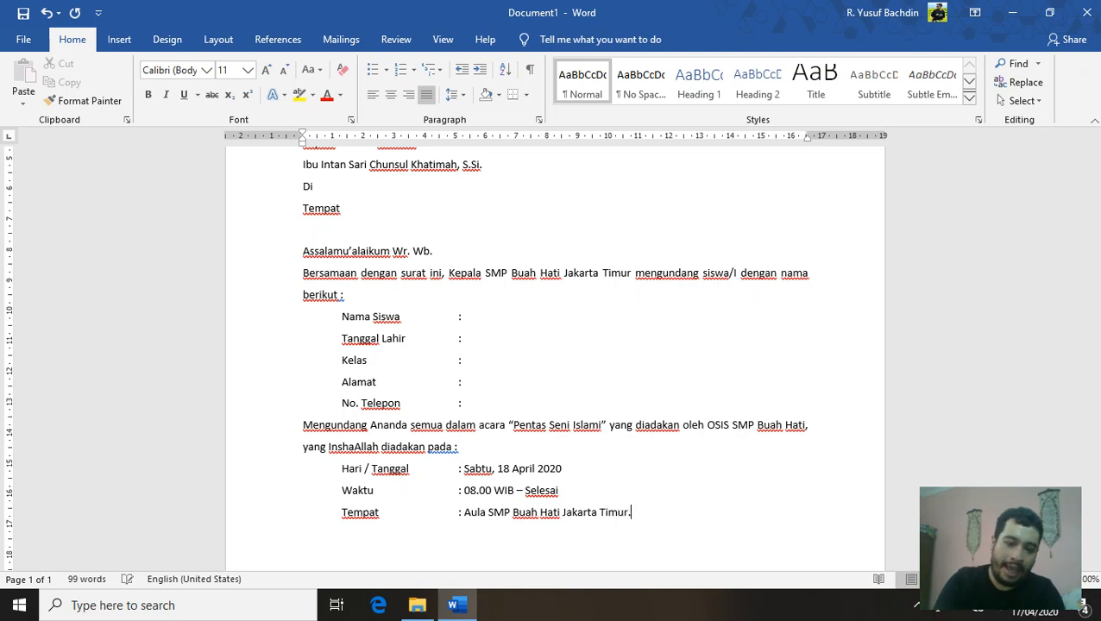
pyautogui.write('.')
pyautogui.press('BackSpace')
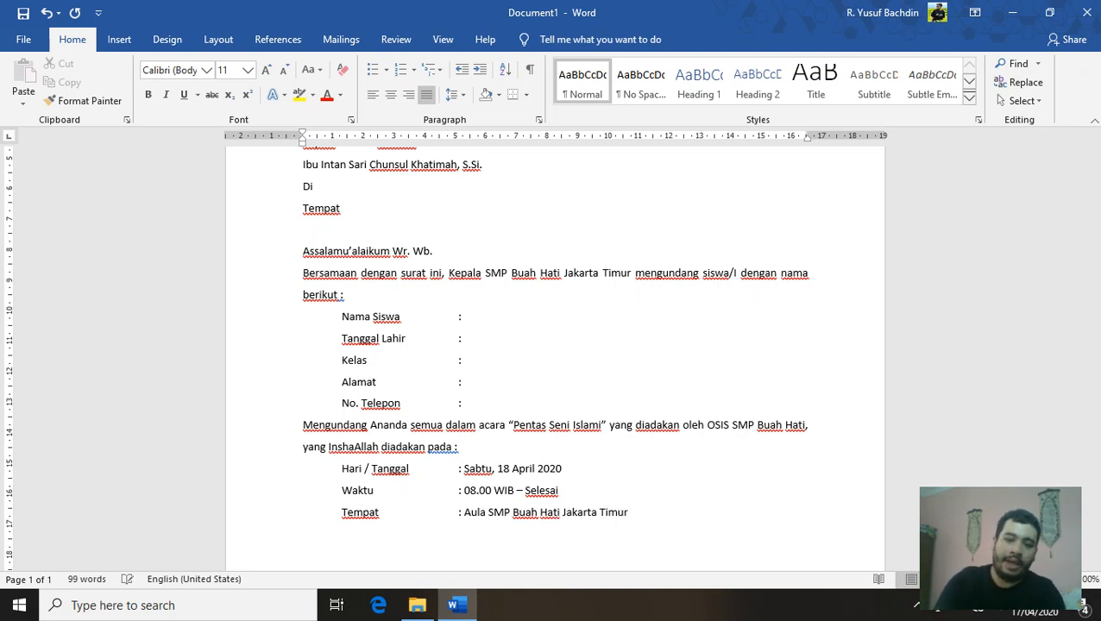
pyautogui.scroll(-3, 611, 419)
pyautogui.press('Return')
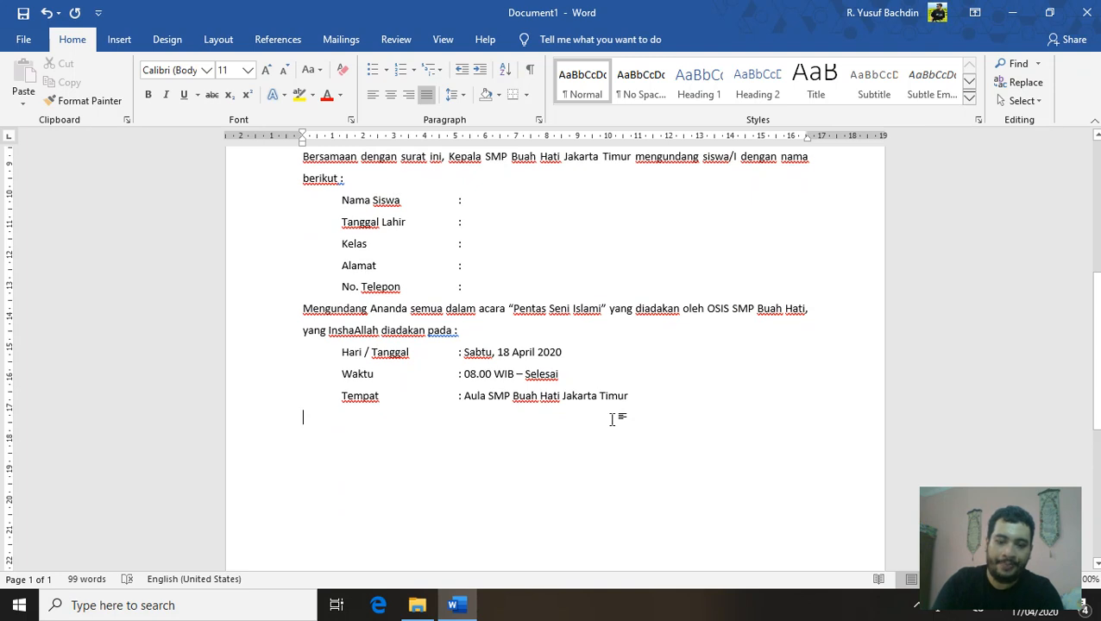
# Write 'Besar harapan Ananda dapat hadir…' ending 'Atas perhatian dan kehadirannya, diucapkan terima kasih.'
pyautogui.write('be')
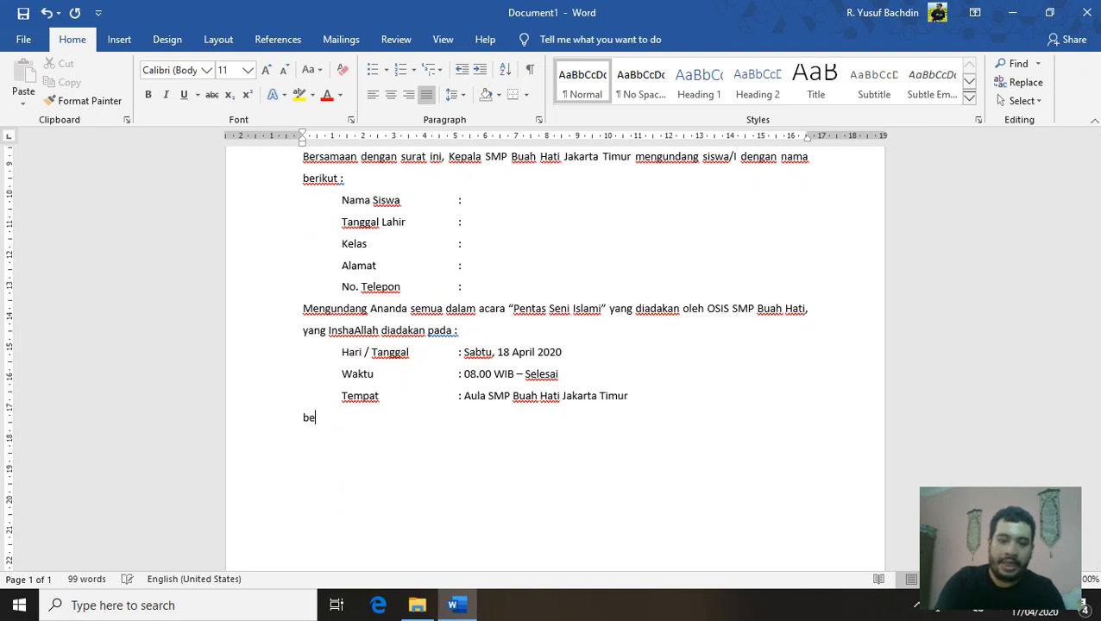
pyautogui.write('sar harapan Ananda dapat ')
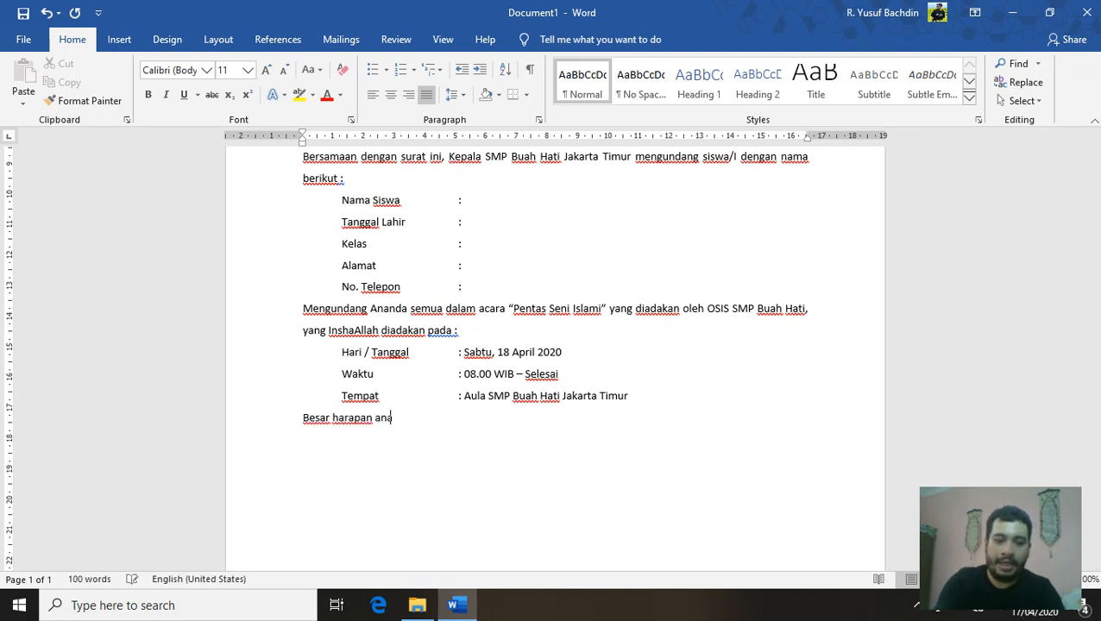
pyautogui.write('hadir d')
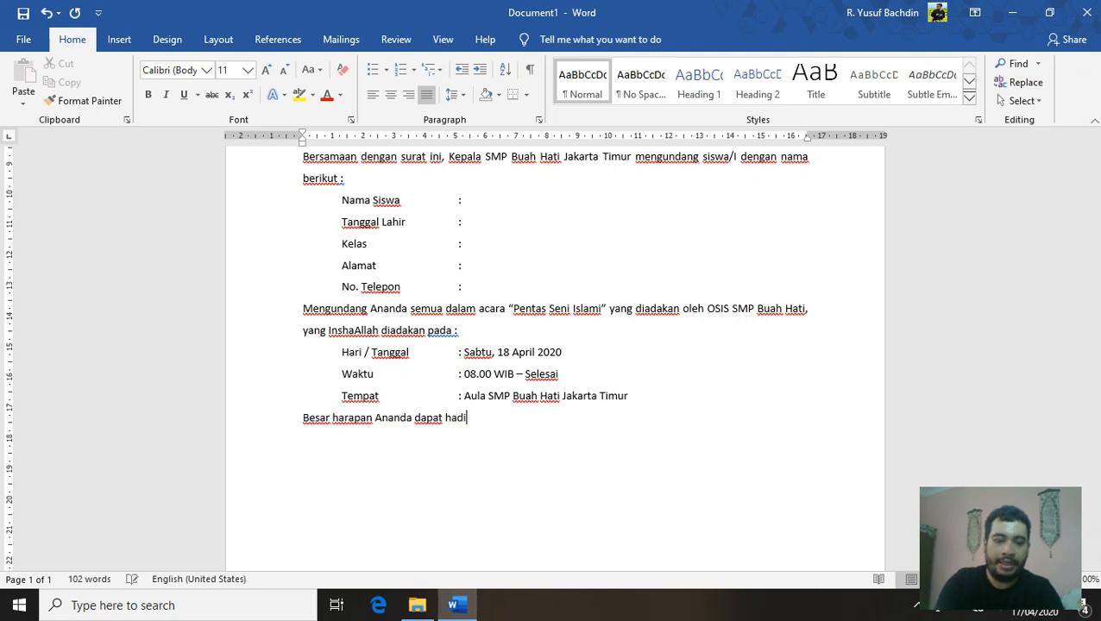
pyautogui.write('ra tersebut')
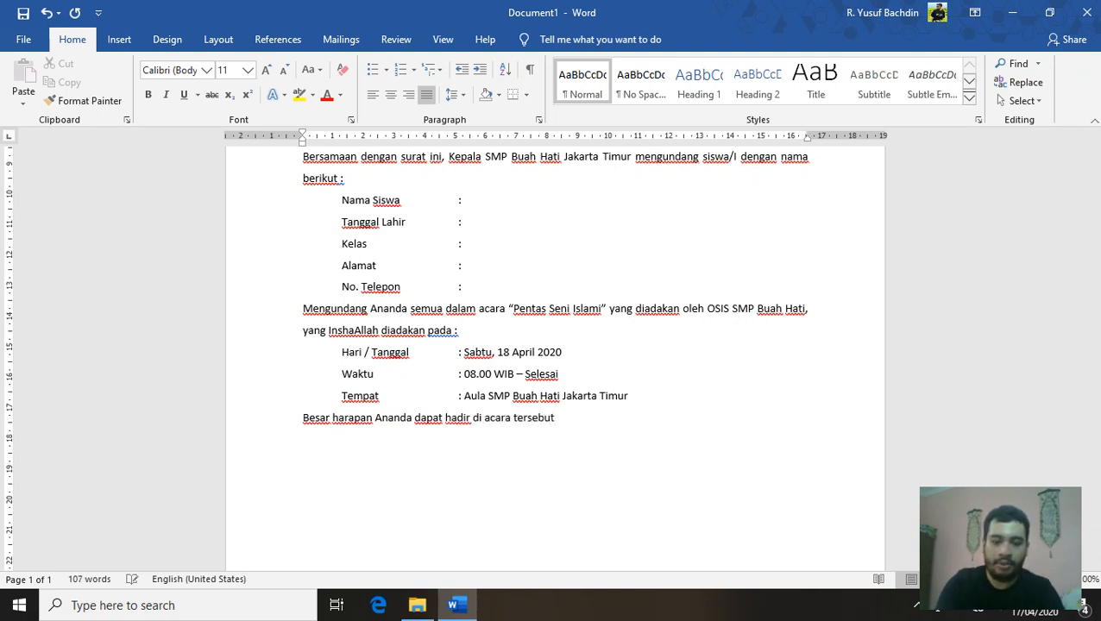
pyautogui.write('. dem')
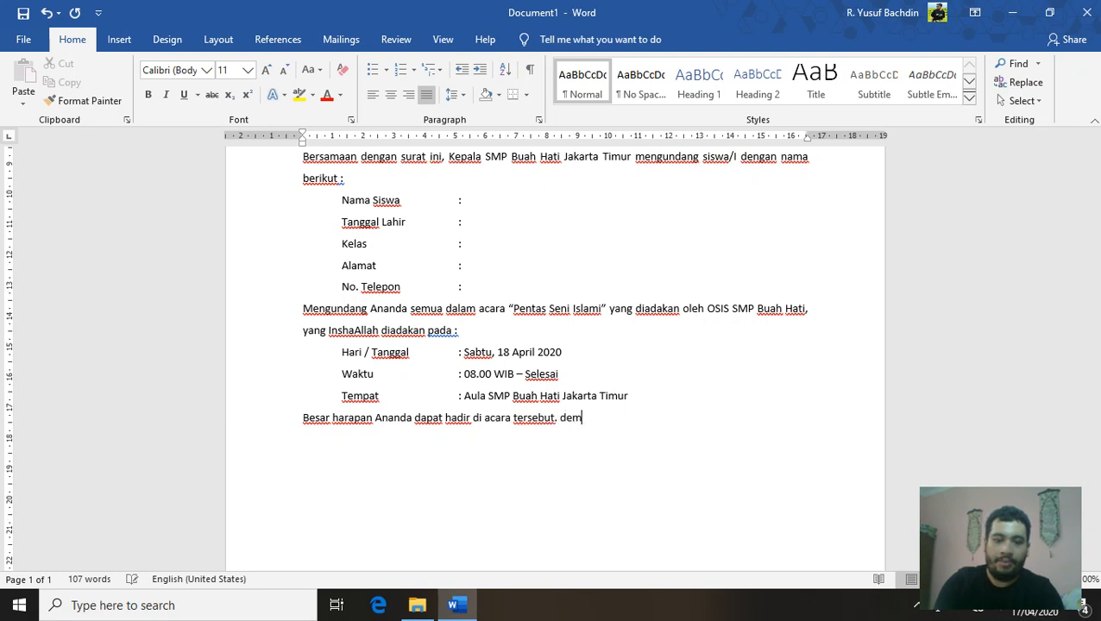
pyautogui.press('BackSpace')
pyautogui.write('ikian')
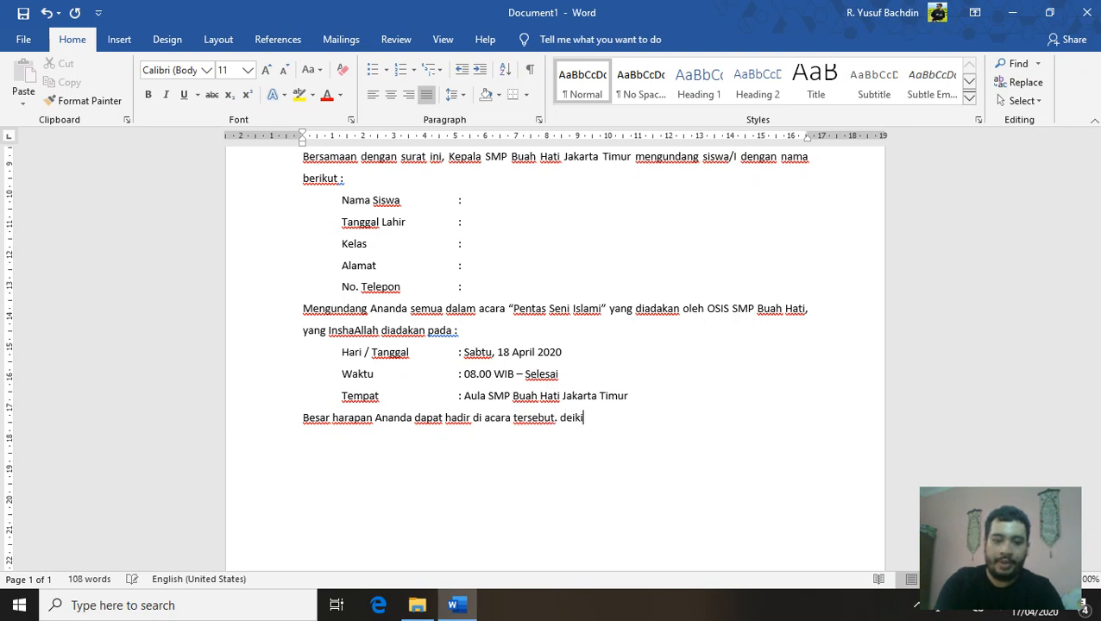
pyautogui.press('BackSpace')
pyautogui.press('BackSpace')
pyautogui.press('BackSpace')
pyautogui.press('BackSpace')
pyautogui.write('mikan surat unda')
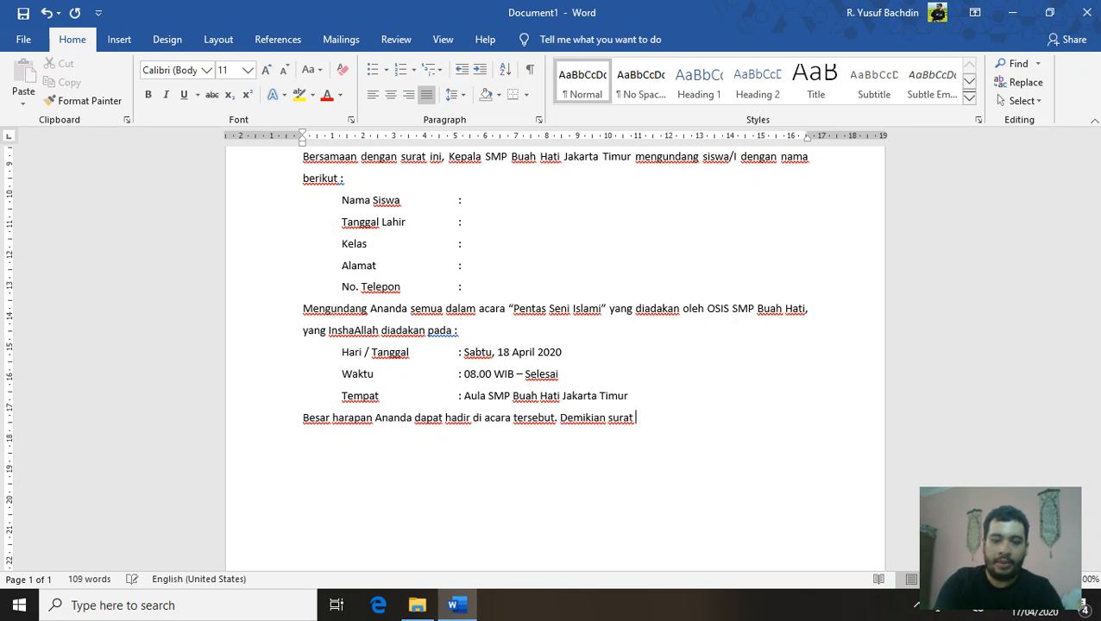
pyautogui.write('ngan ini k')
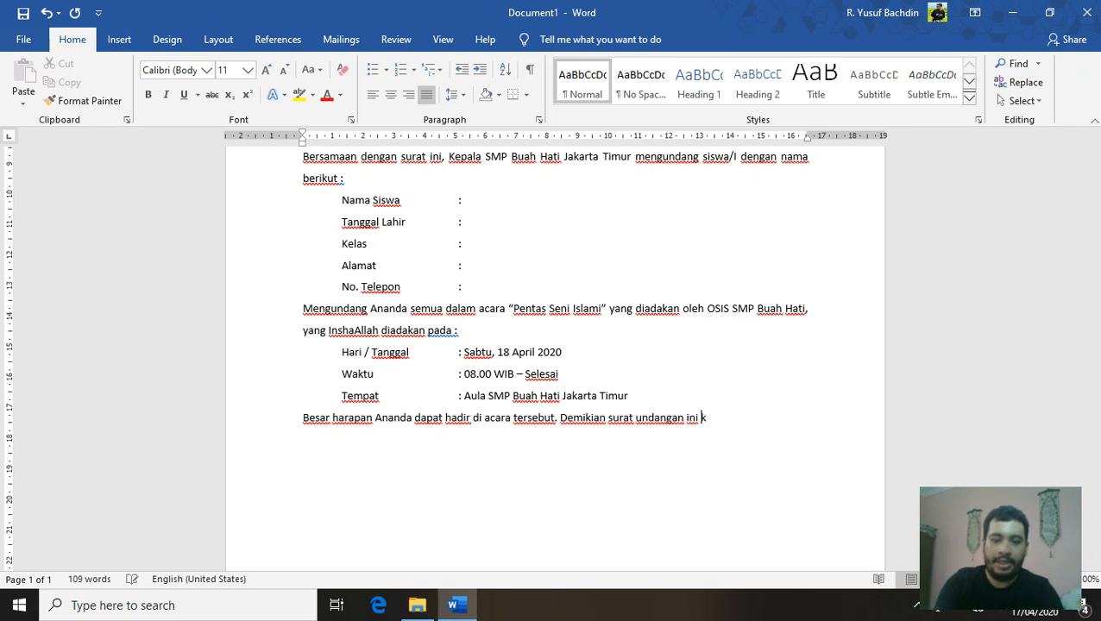
pyautogui.write('ami sampaikan')
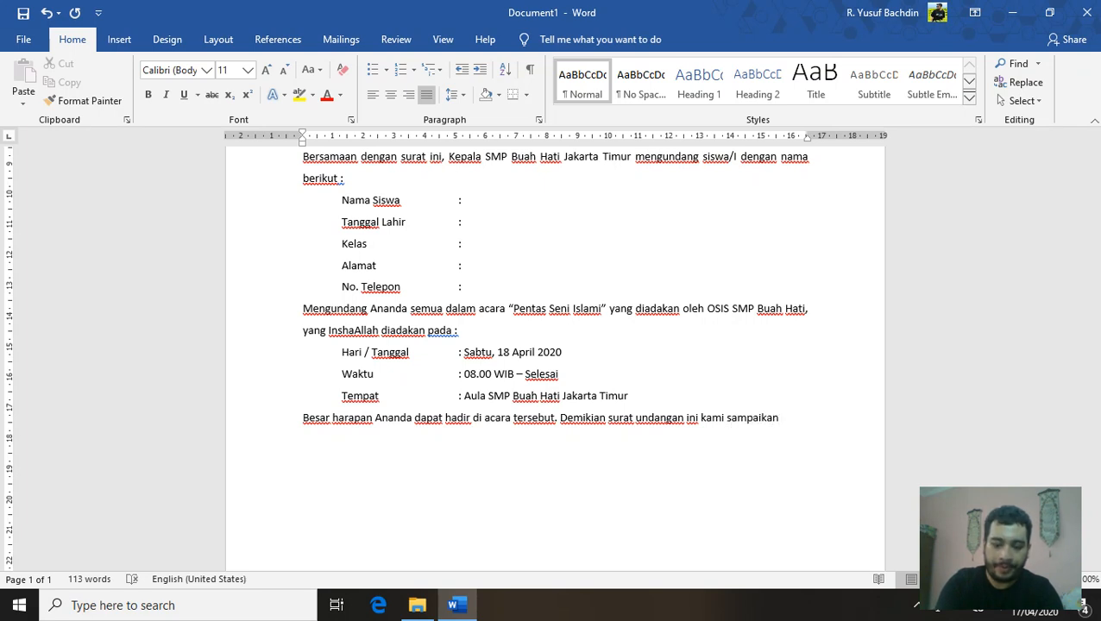
pyautogui.write('. atas ')
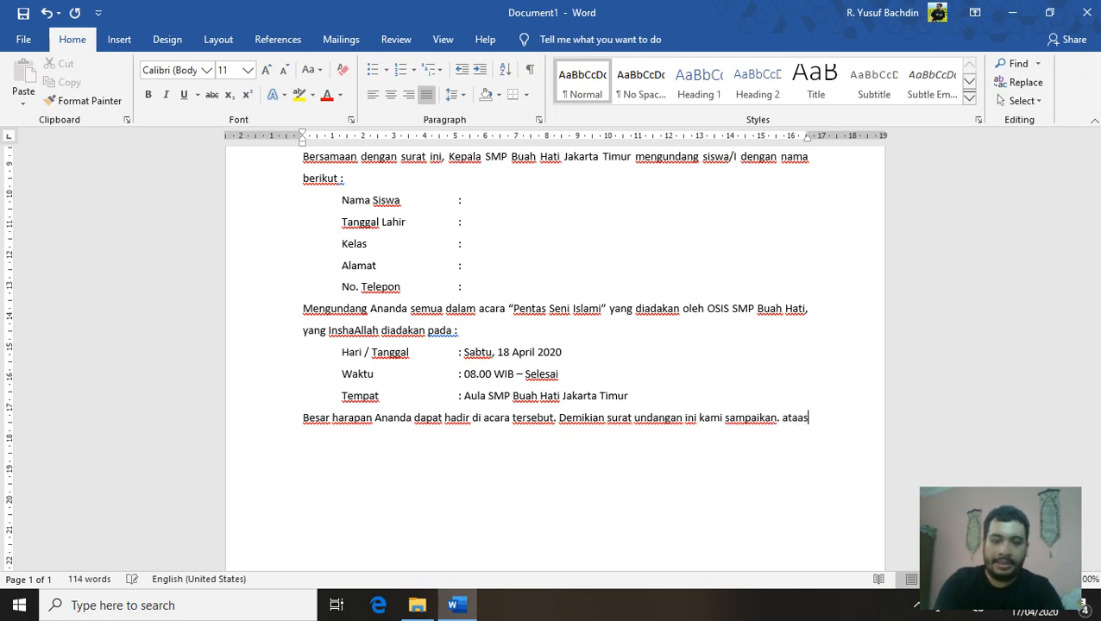
pyautogui.write('perhati')
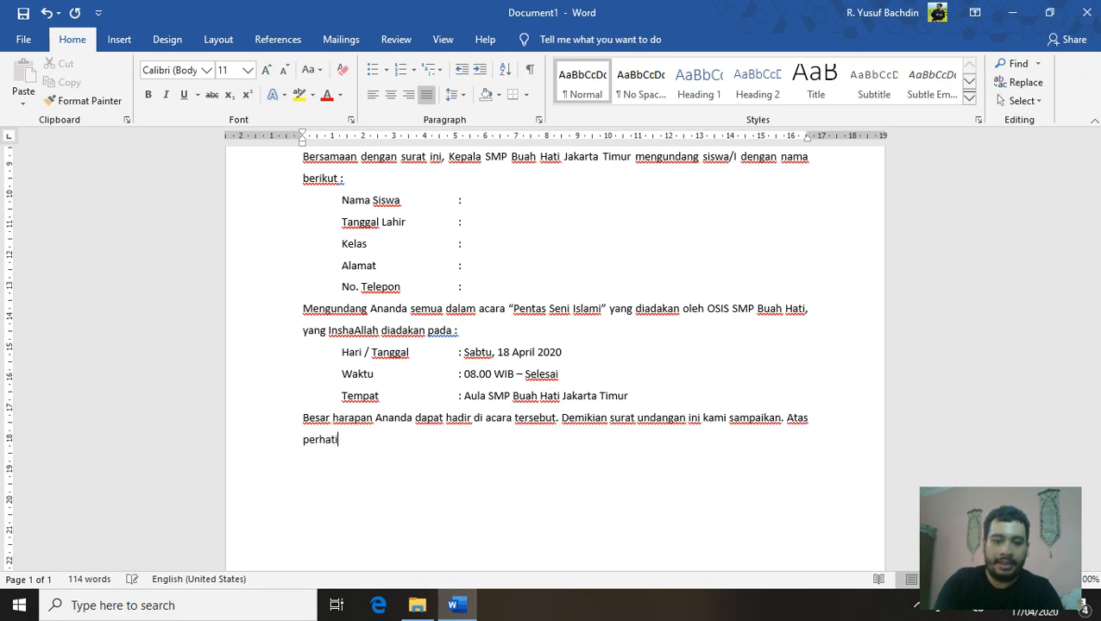
pyautogui.write('an dan kehadirannya')
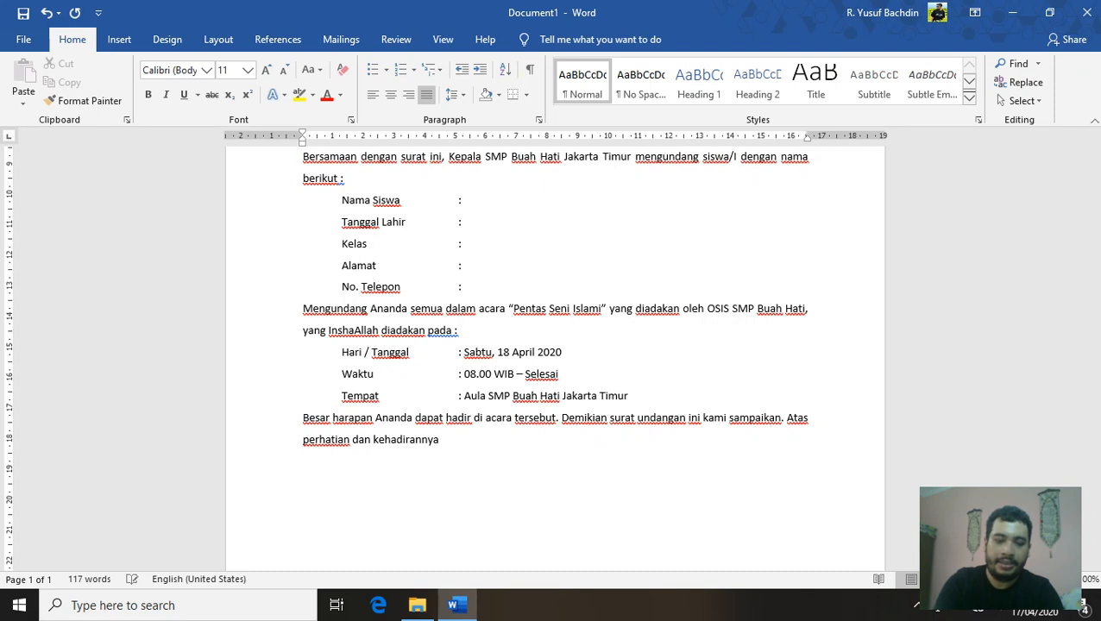
pyautogui.write(', dica')
pyautogui.press('BackSpace')
pyautogui.press('BackSpace')
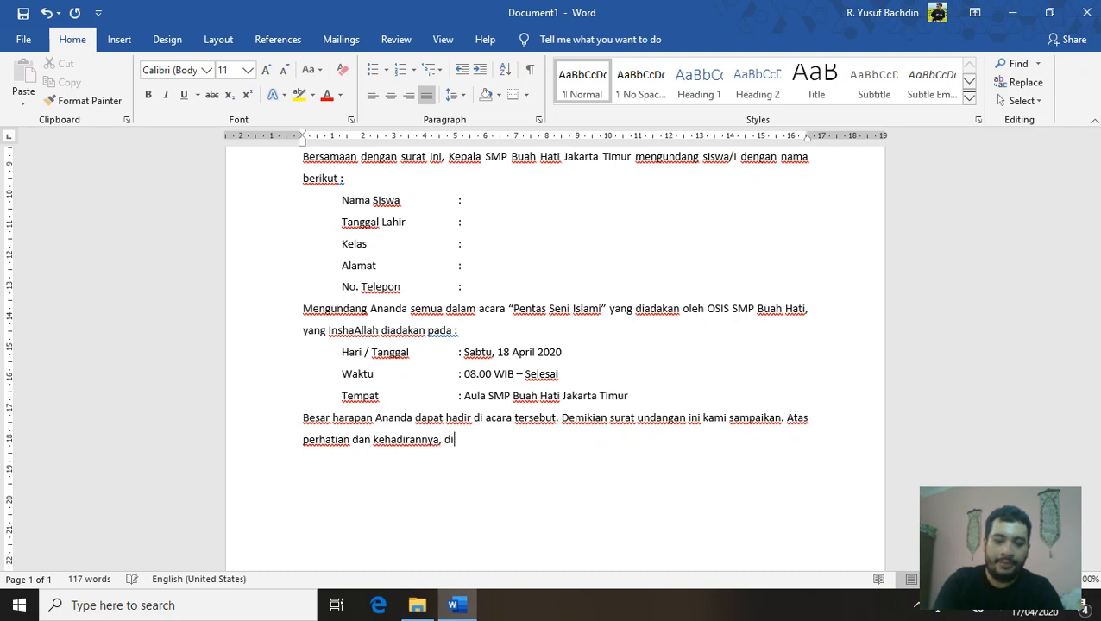
pyautogui.write('ucapkan ')
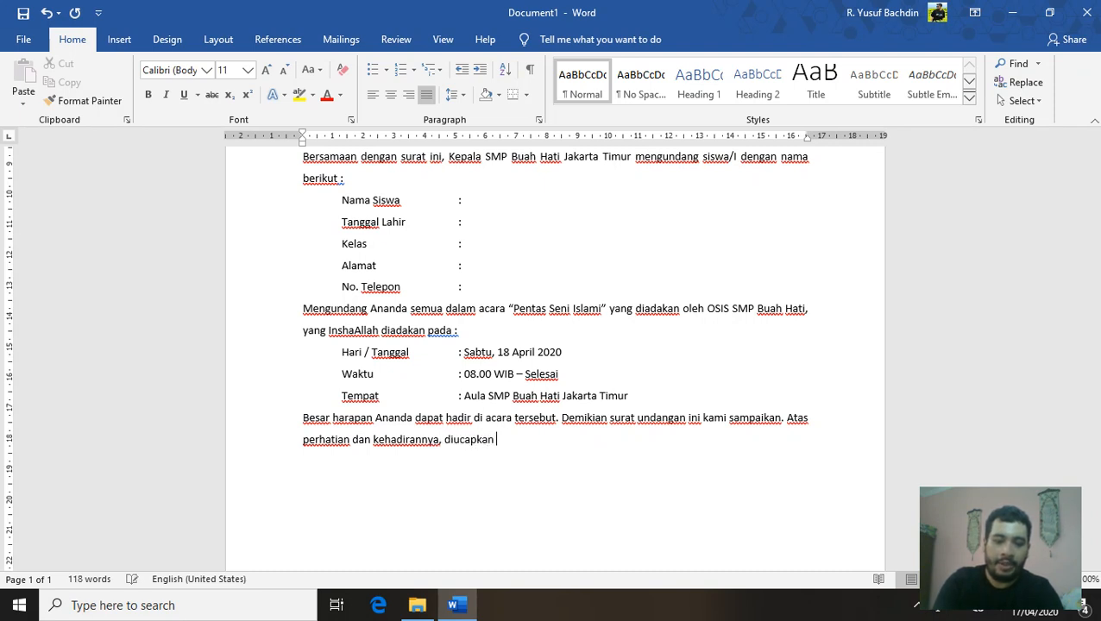
pyautogui.write('terima kasih')
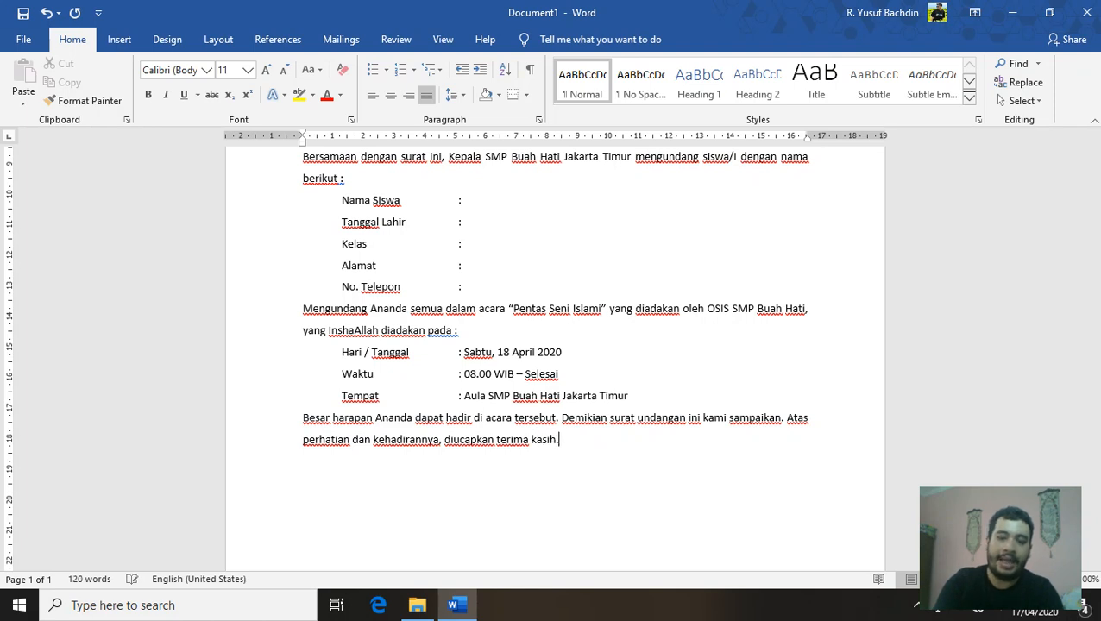
pyautogui.write('.')
# After a blank line, type the greeting 'Wassalamu'alaikum Wr. Wb.' and start a new line
pyautogui.press('Return')
pyautogui.press('Return')
pyautogui.write('Wa')
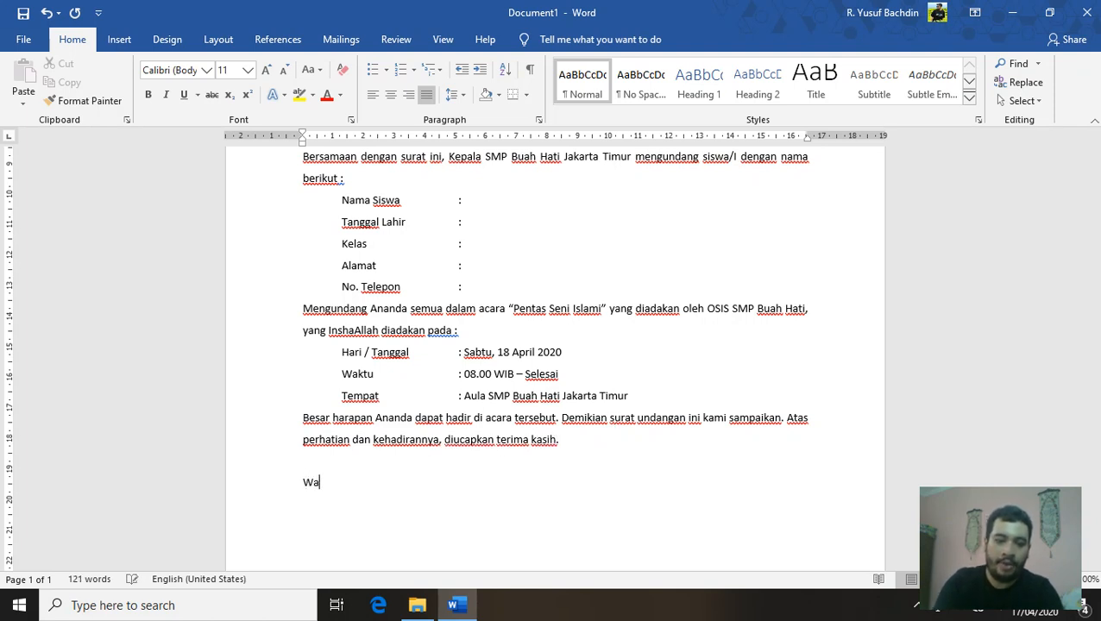
pyautogui.write('ssalamu')
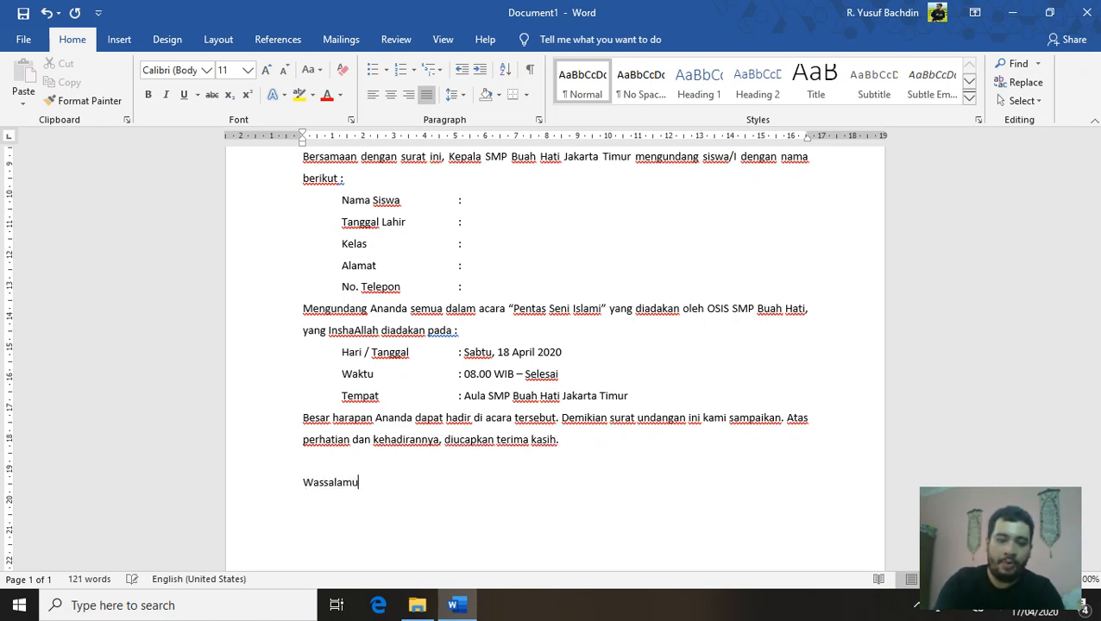
pyautogui.write("'alauku")
pyautogui.press('BackSpace')
pyautogui.press('BackSpace')
pyautogui.press('BackSpace')
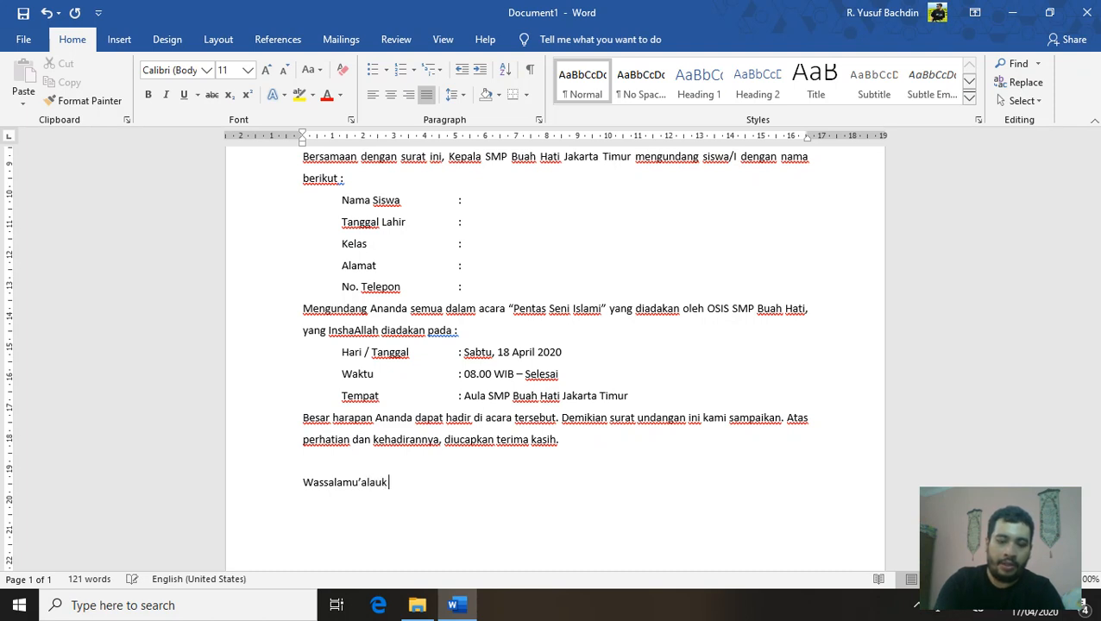
pyautogui.write('ikum Wr.')
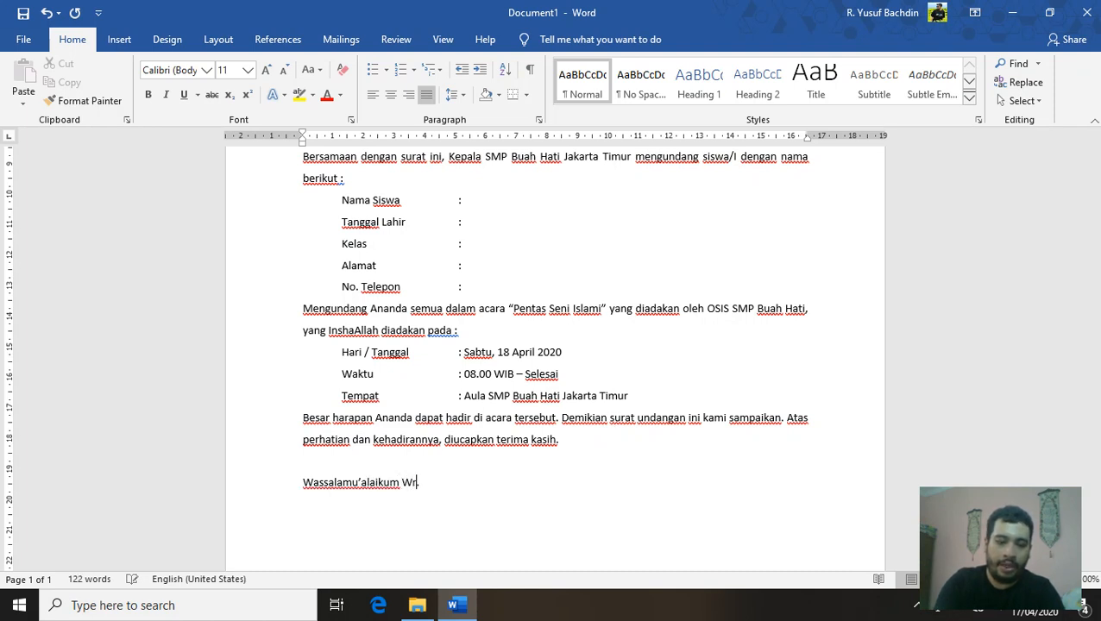
pyautogui.write(' Wb.')
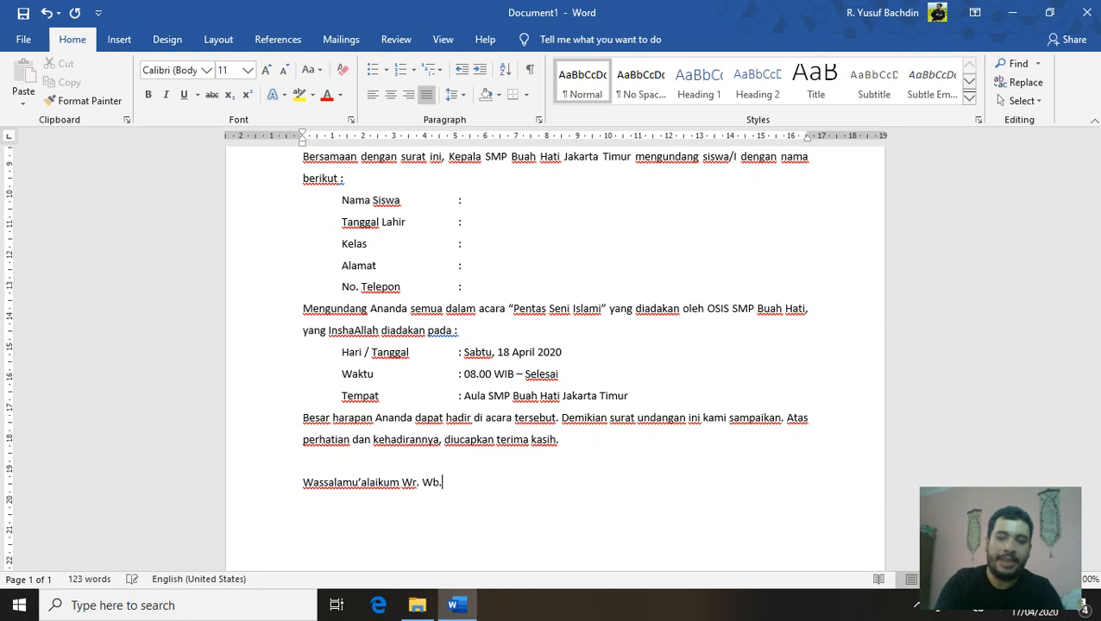
pyautogui.scroll(-3, 640, 484)
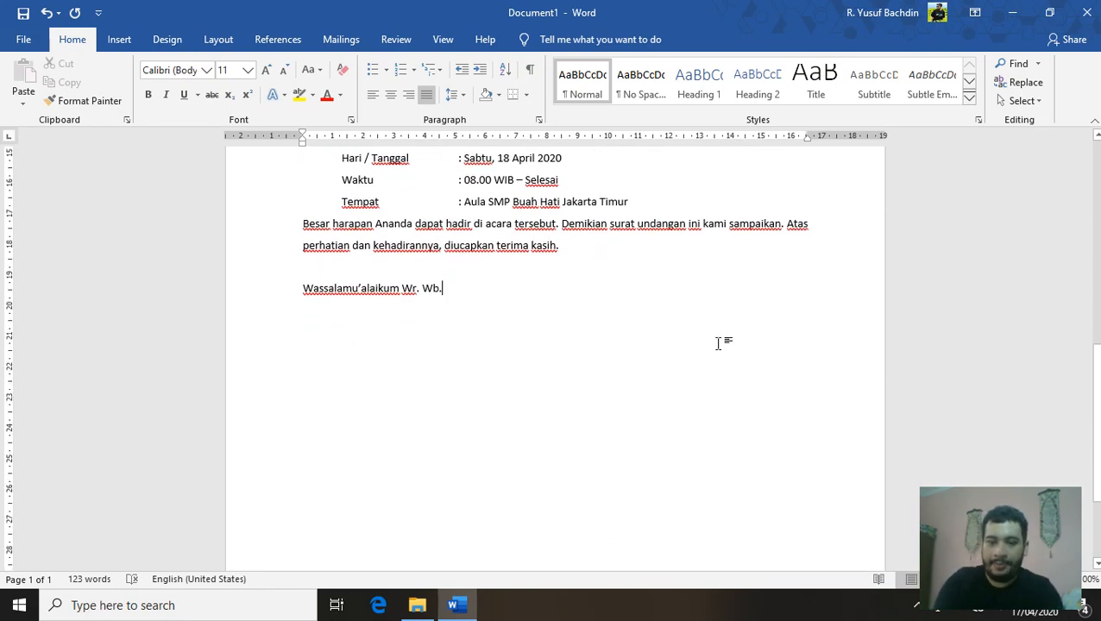
pyautogui.write('.')
pyautogui.press('Return')
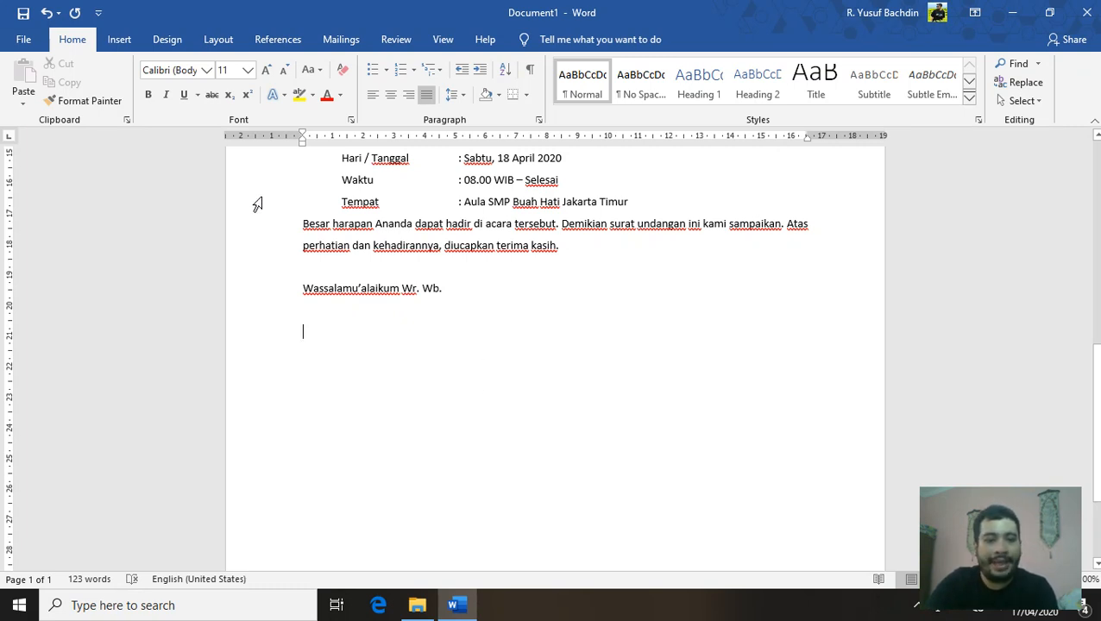
# Insert a 1×2 table below the greeting and centre the text in its right cell
pyautogui.click(119, 40)
pyautogui.click(128, 106)
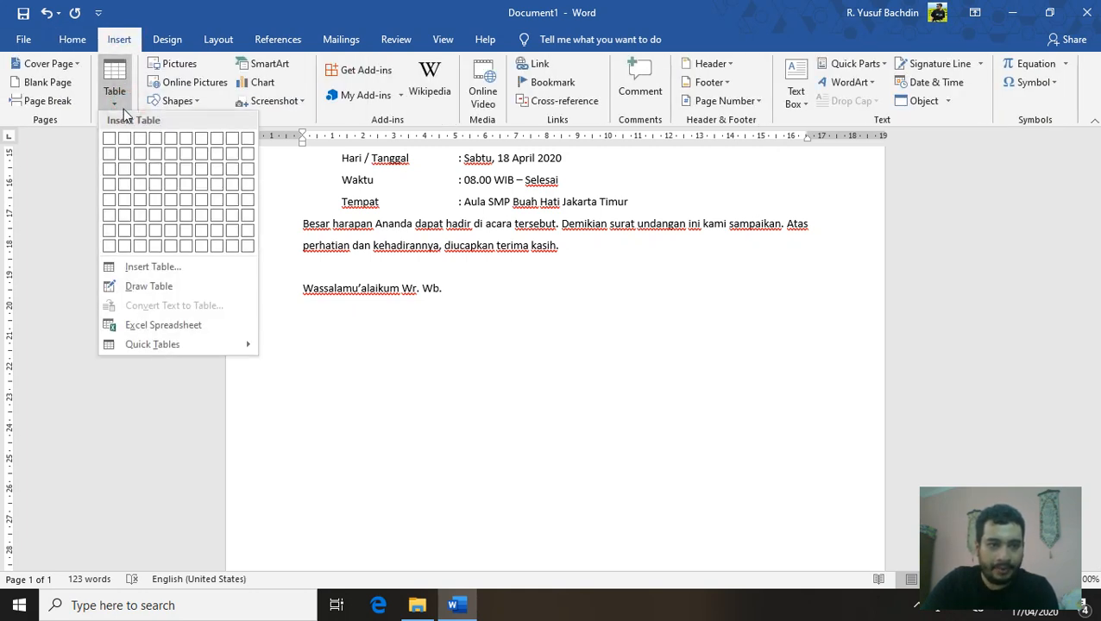
pyautogui.click(124, 138)
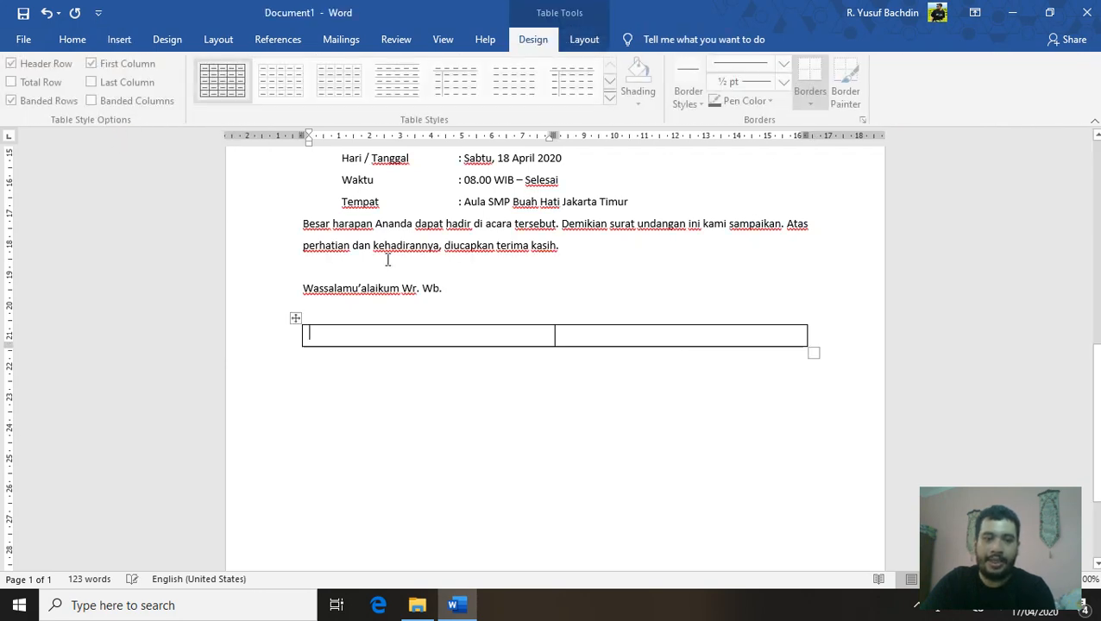
pyautogui.click(630, 333)
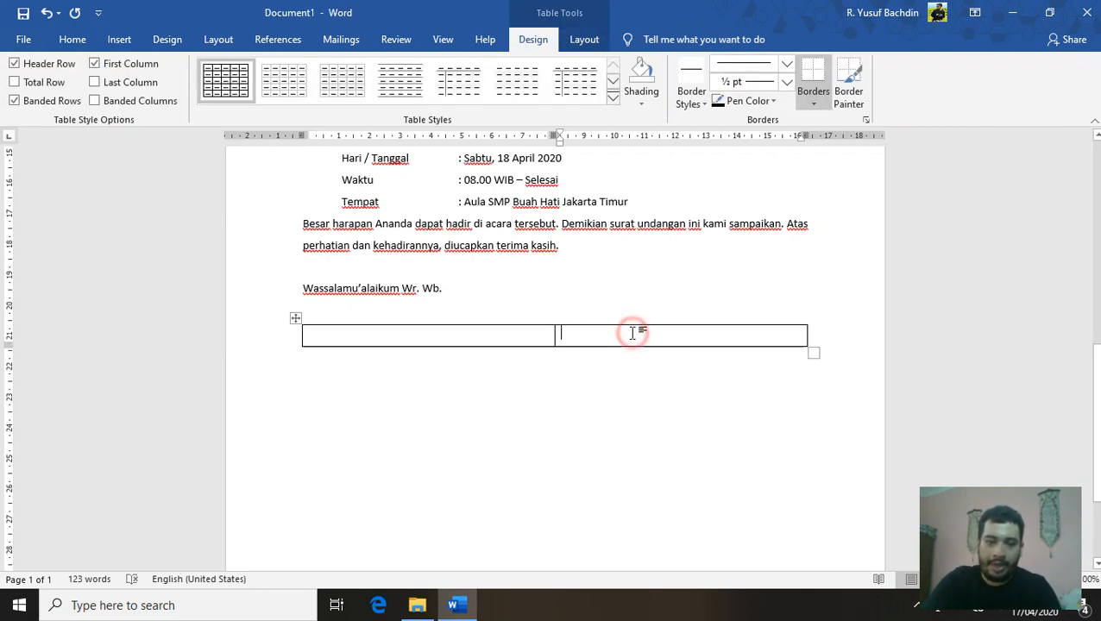
pyautogui.click(68, 40)
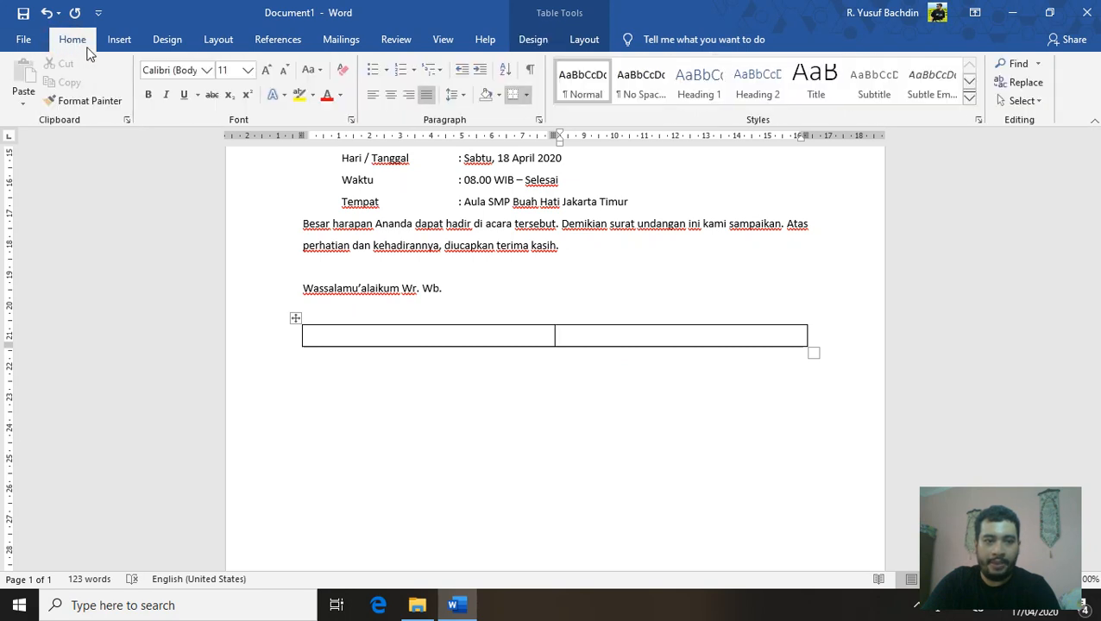
pyautogui.click(393, 97)
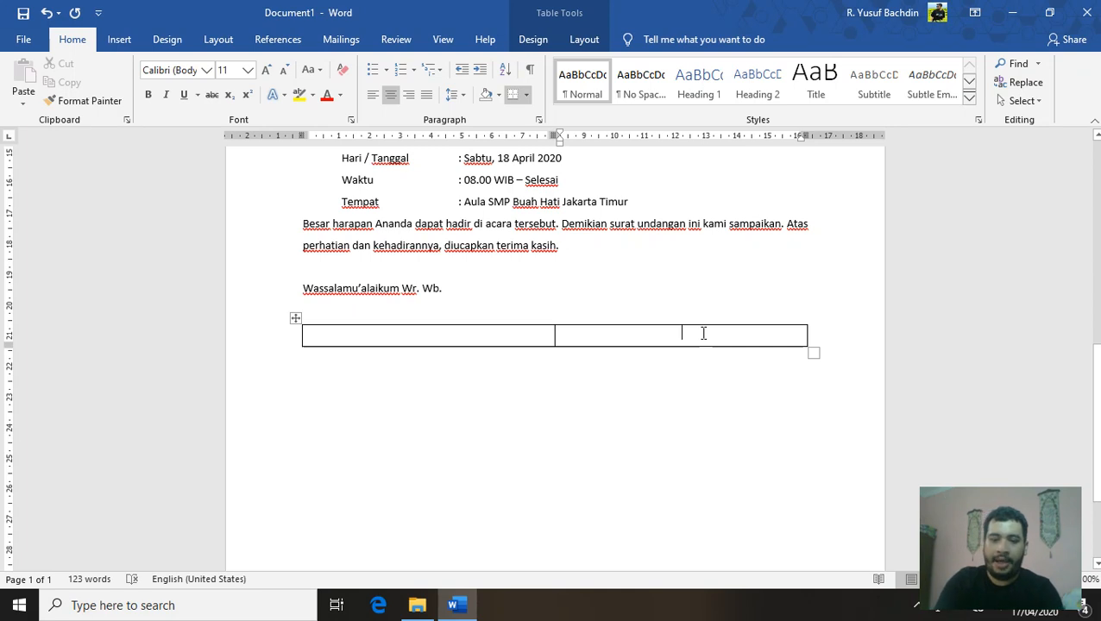
# Fill the right cell with 'Kepala SMP Buah Hati Jakarta Timur', then the principal's name and NIY number
pyautogui.write('Kepal')
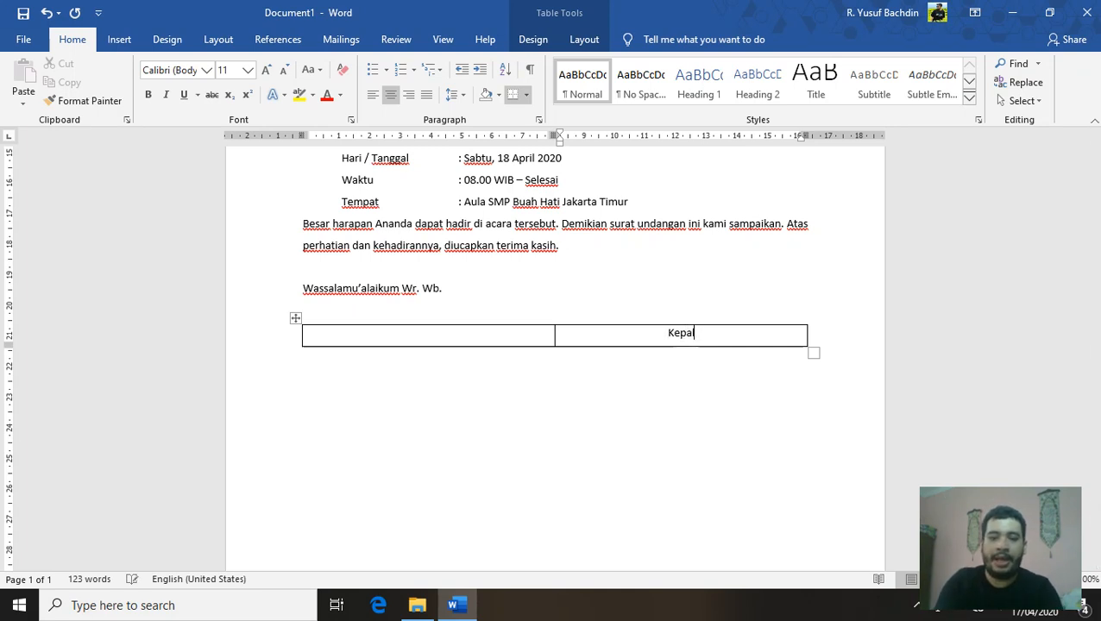
pyautogui.write('a SMP B')
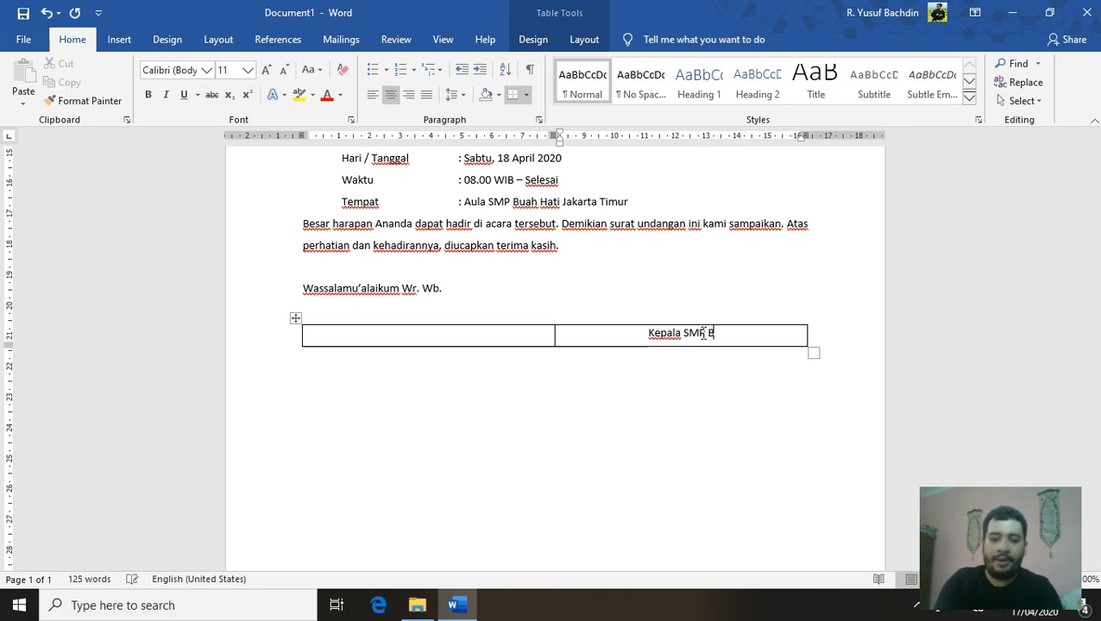
pyautogui.write('uah Hati')
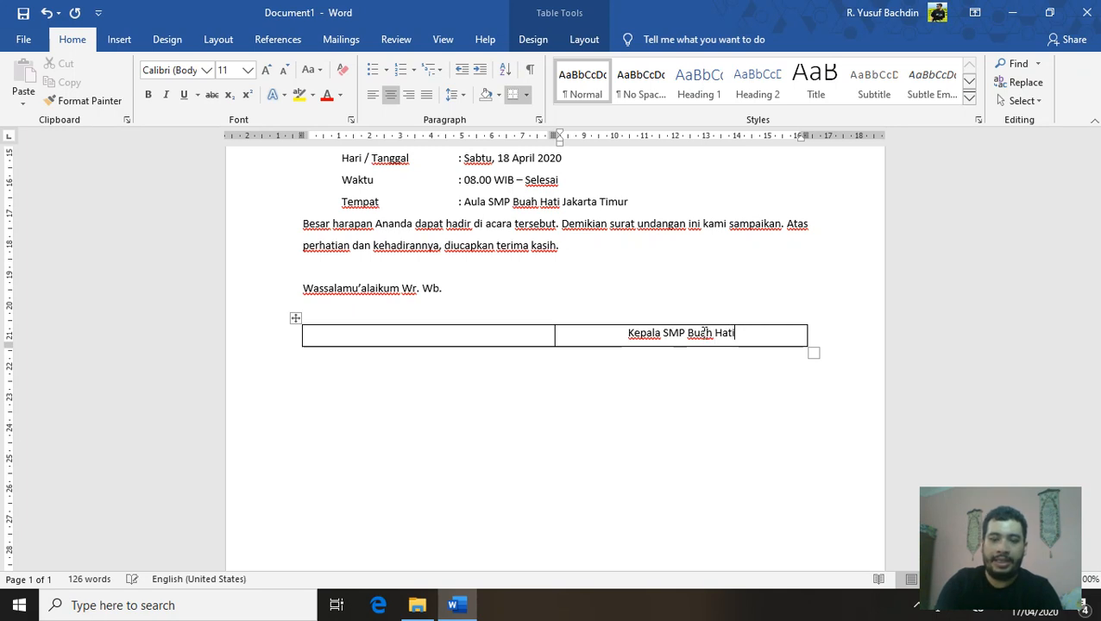
pyautogui.write(' Jakarta Timur')
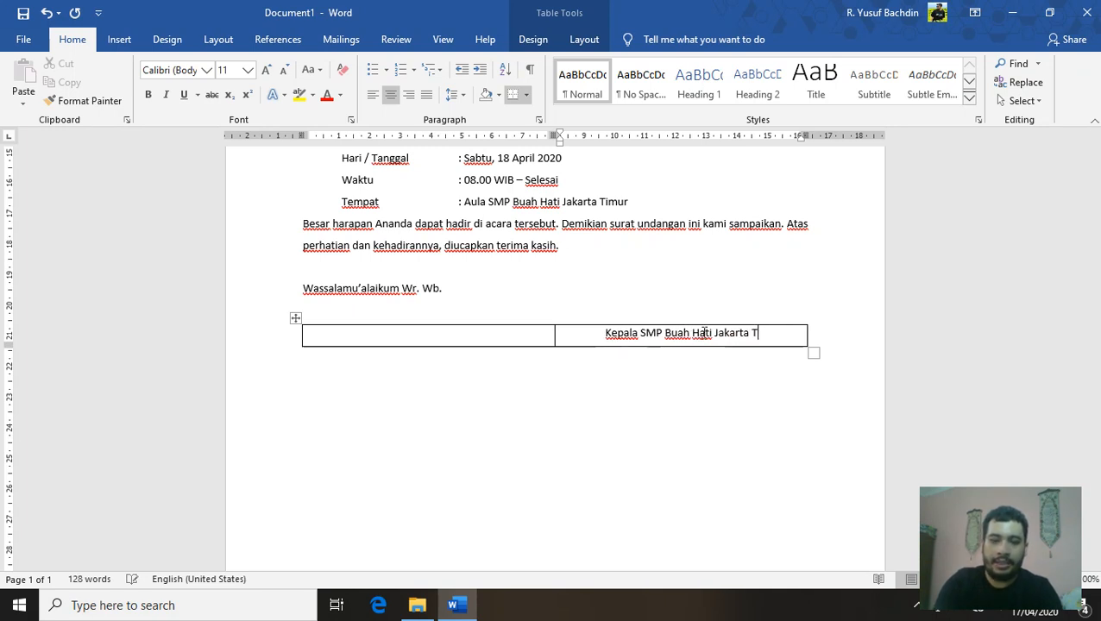
pyautogui.press('Return')
pyautogui.press('Return')
pyautogui.press('Return')
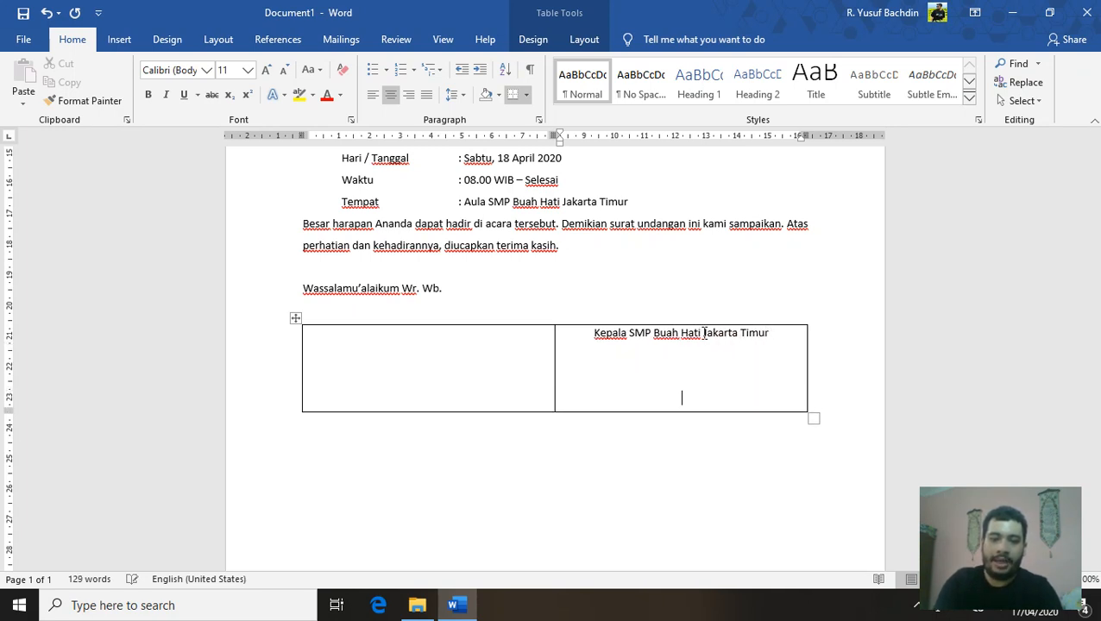
pyautogui.write('D')
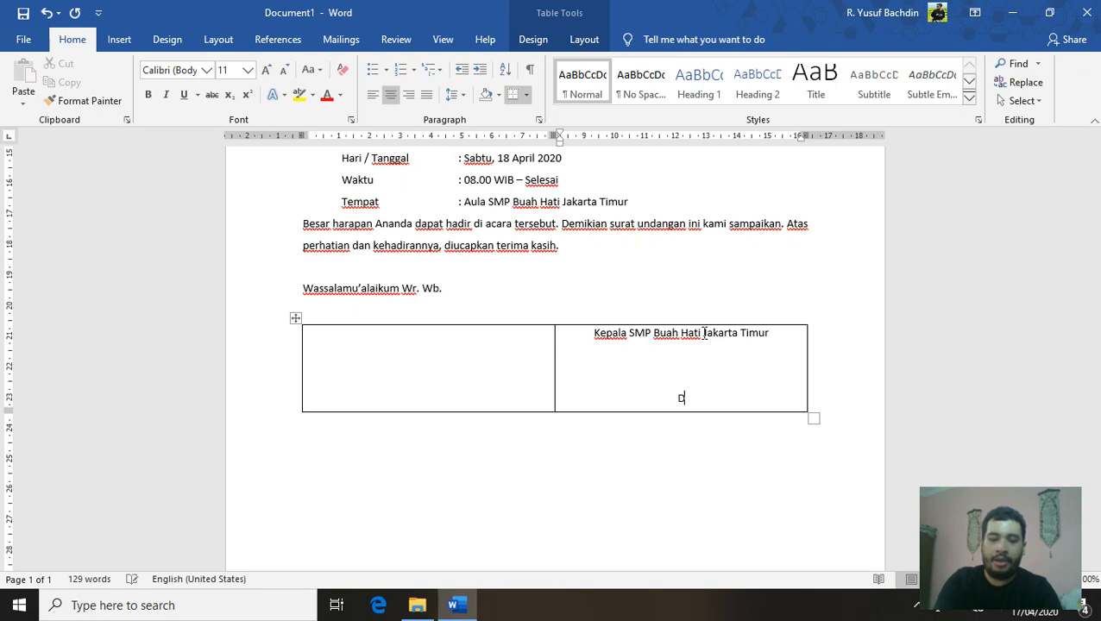
pyautogui.write('rs. H')
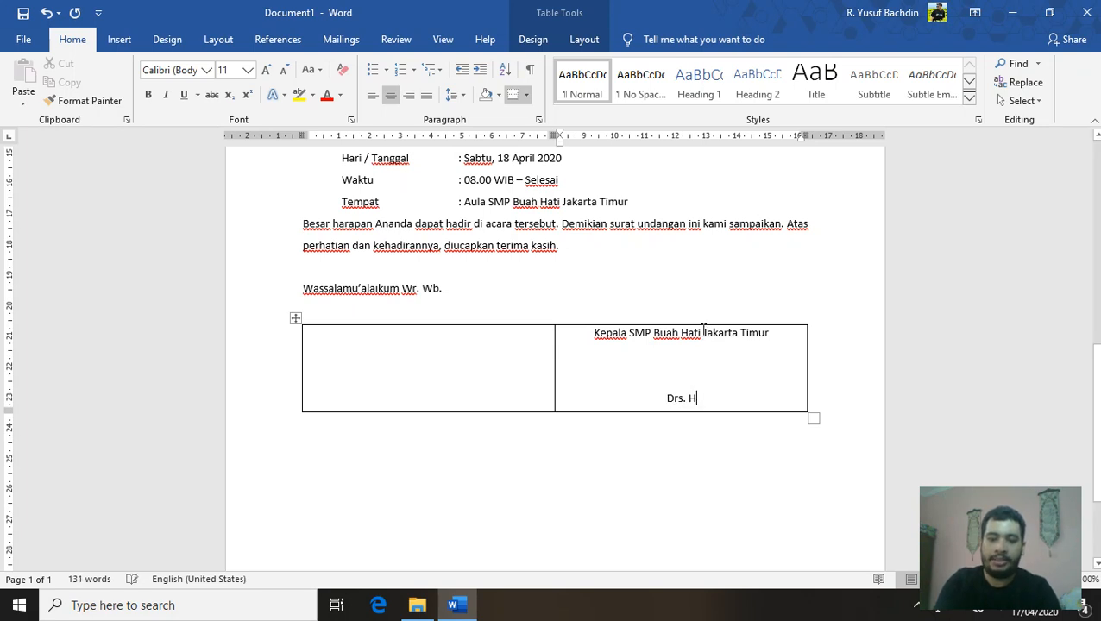
pyautogui.write('. ')
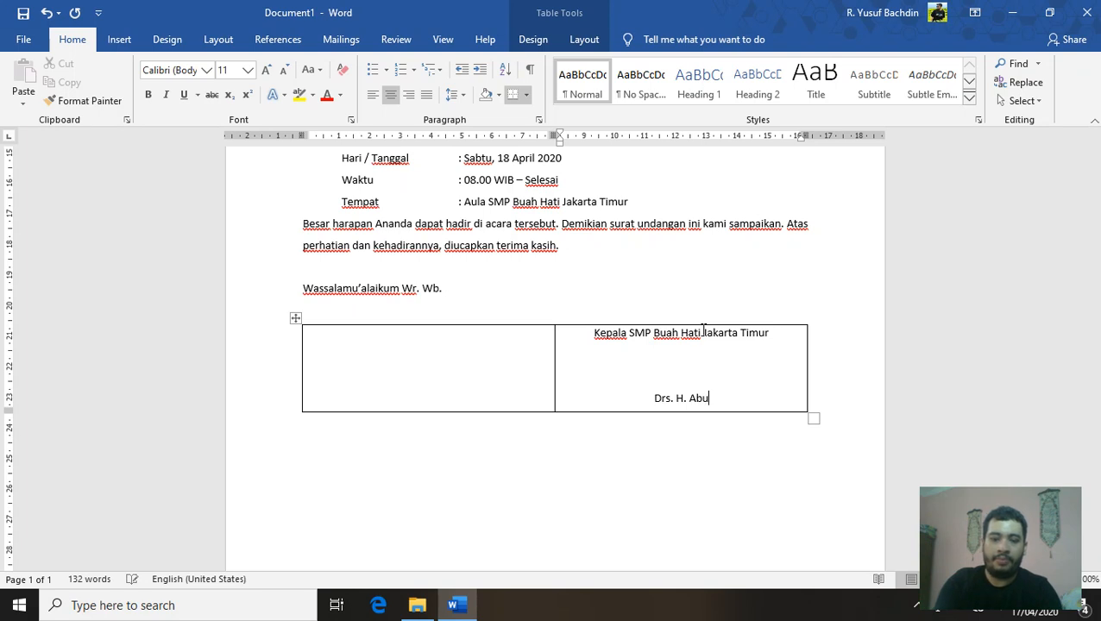
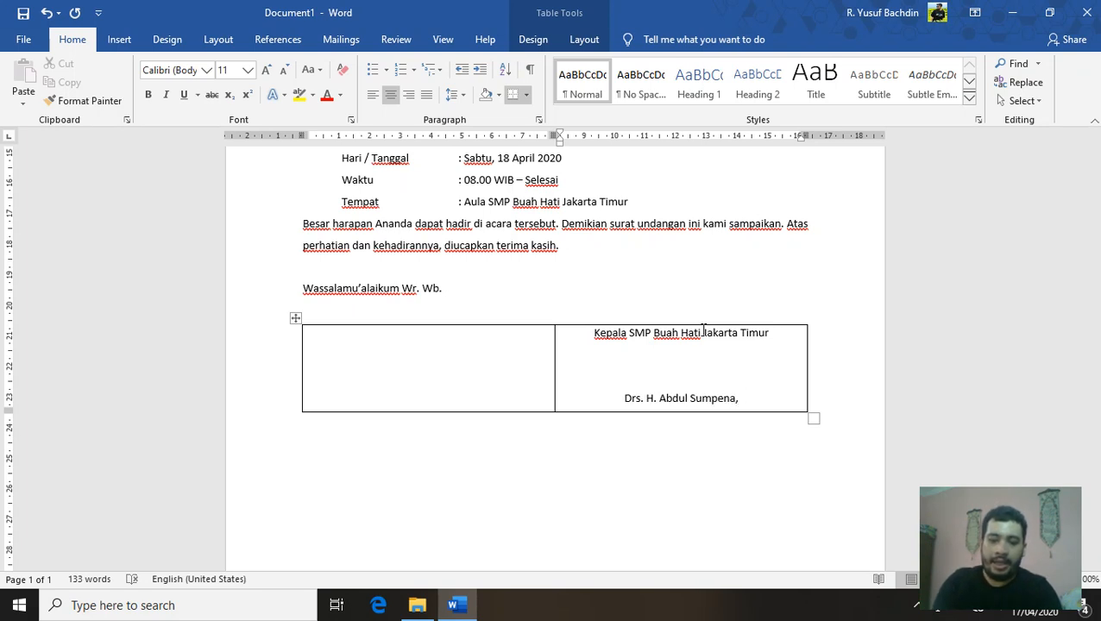
pyautogui.write('MM')
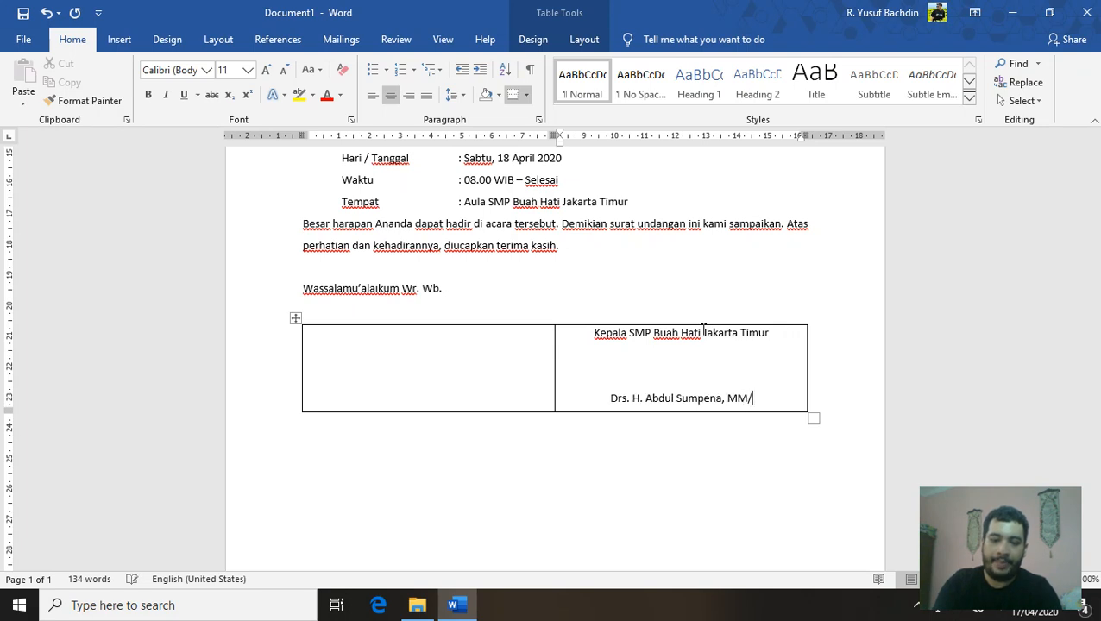
pyautogui.write('.')
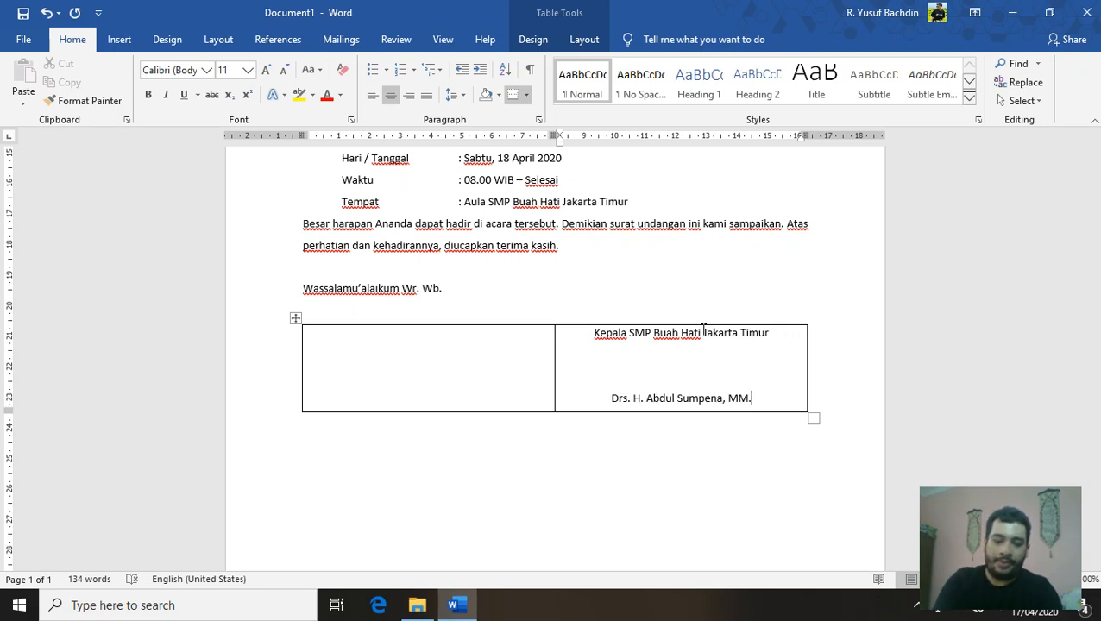
pyautogui.press('Return')
pyautogui.write('NIY')
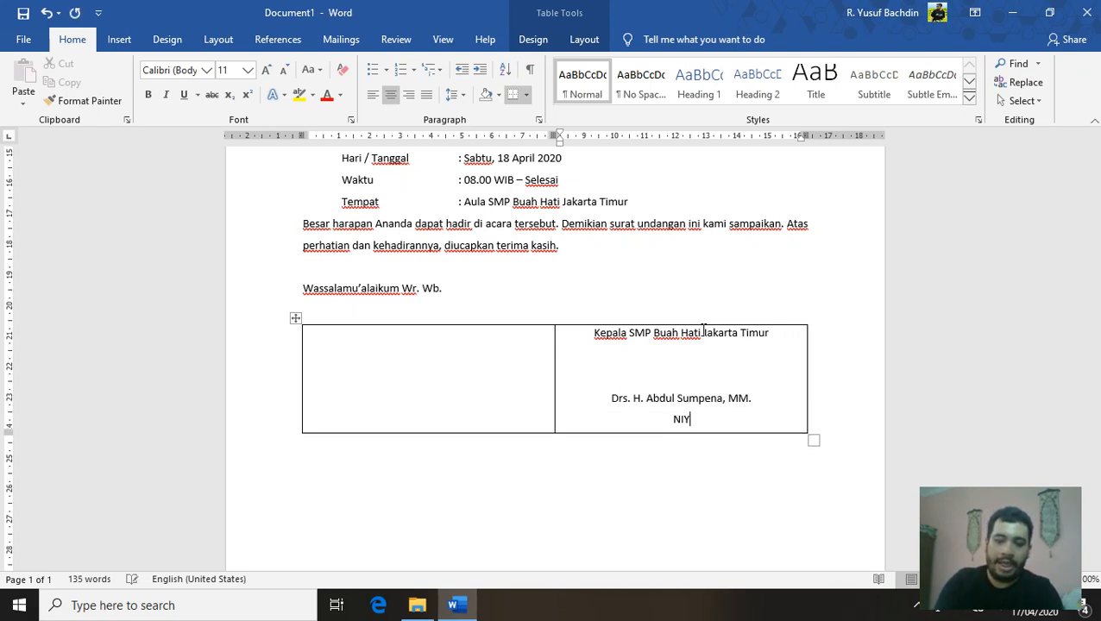
pyautogui.write('.')
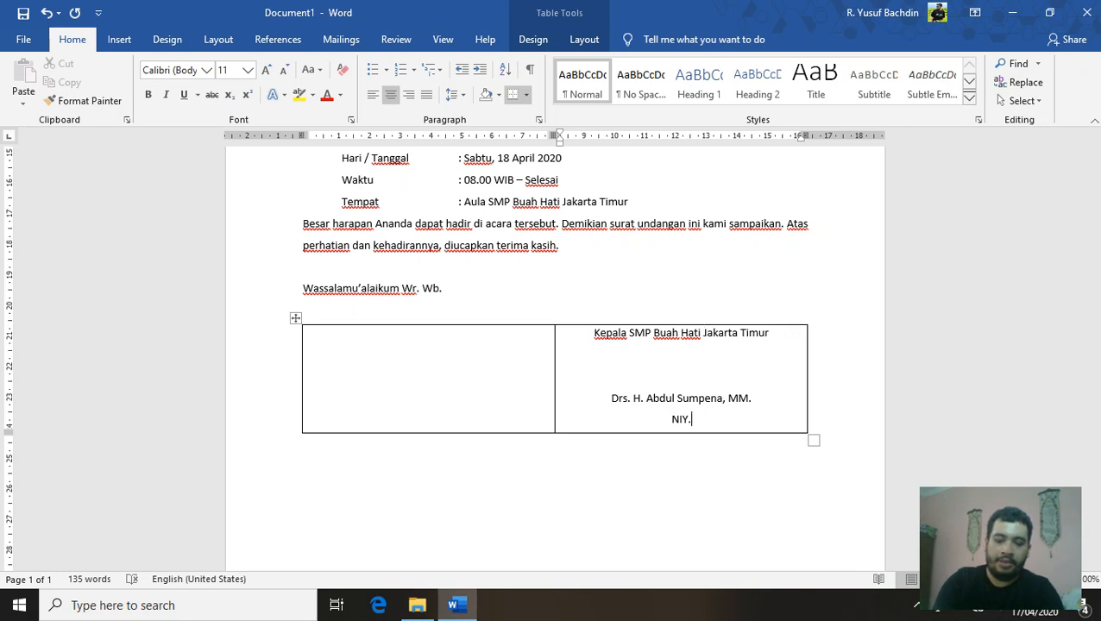
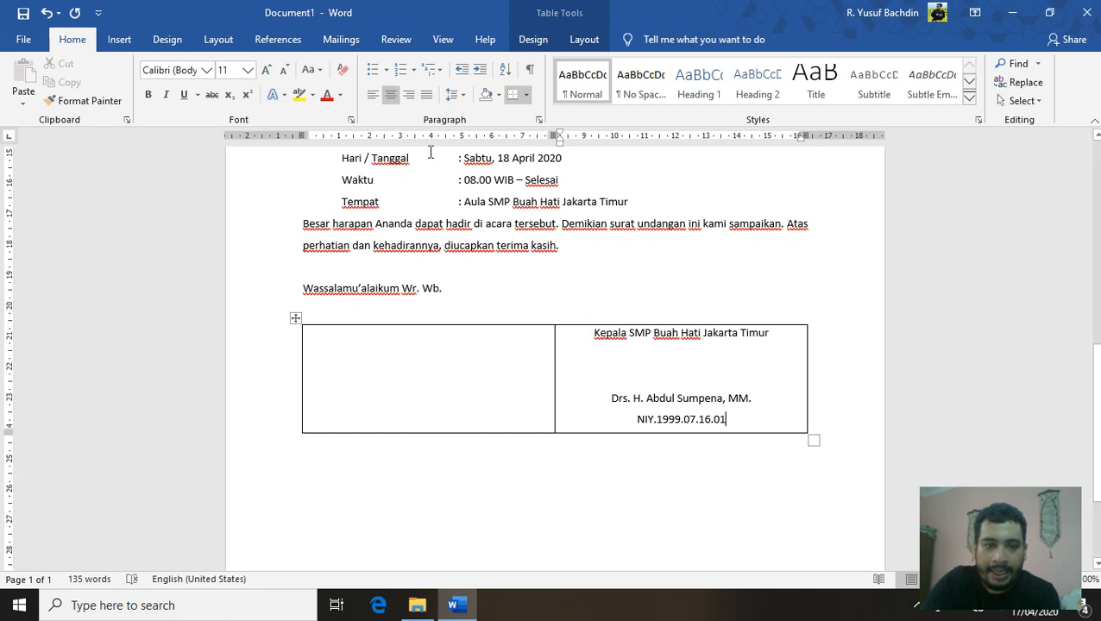
# Apply No Border to the signature cell and then the entire table, then deselect it
pyautogui.click(540, 44)
pyautogui.click(822, 110)
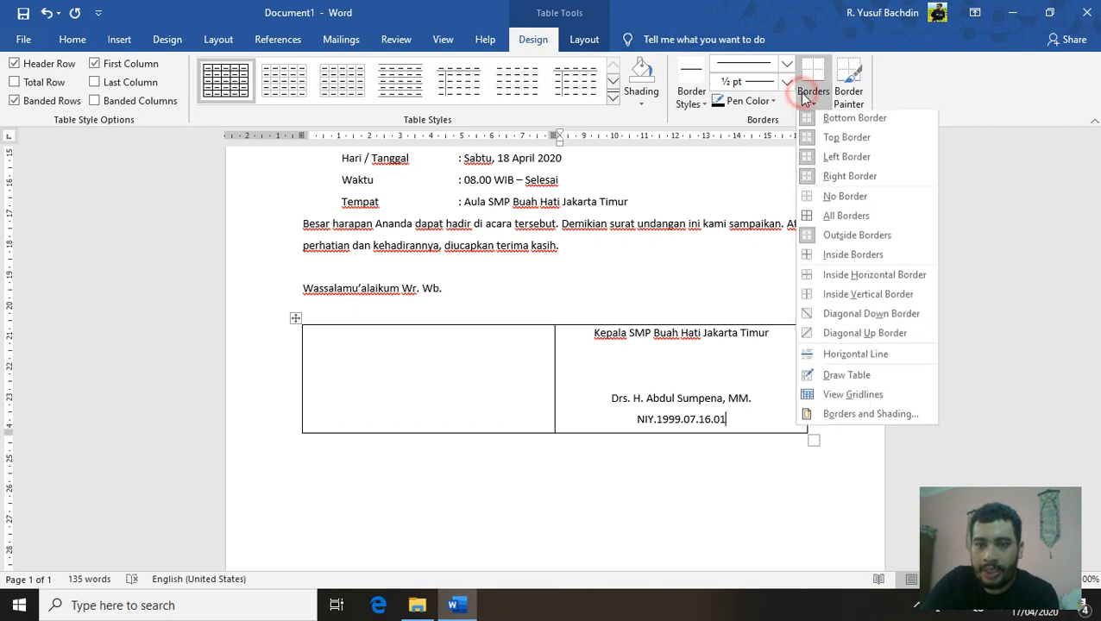
pyautogui.click(848, 202)
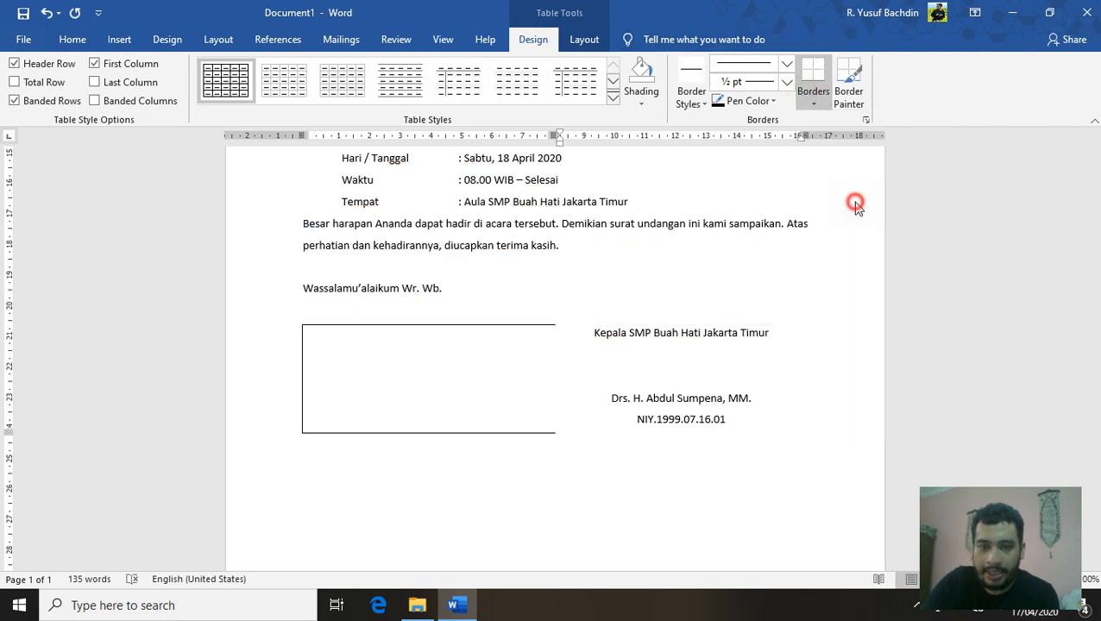
pyautogui.click(296, 318)
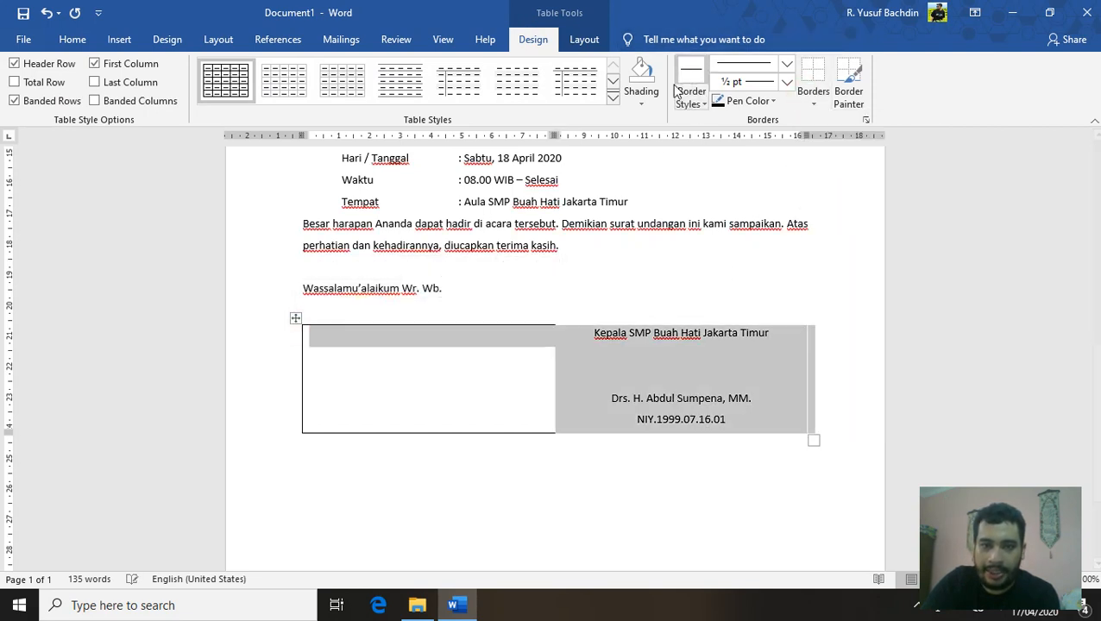
pyautogui.click(813, 95)
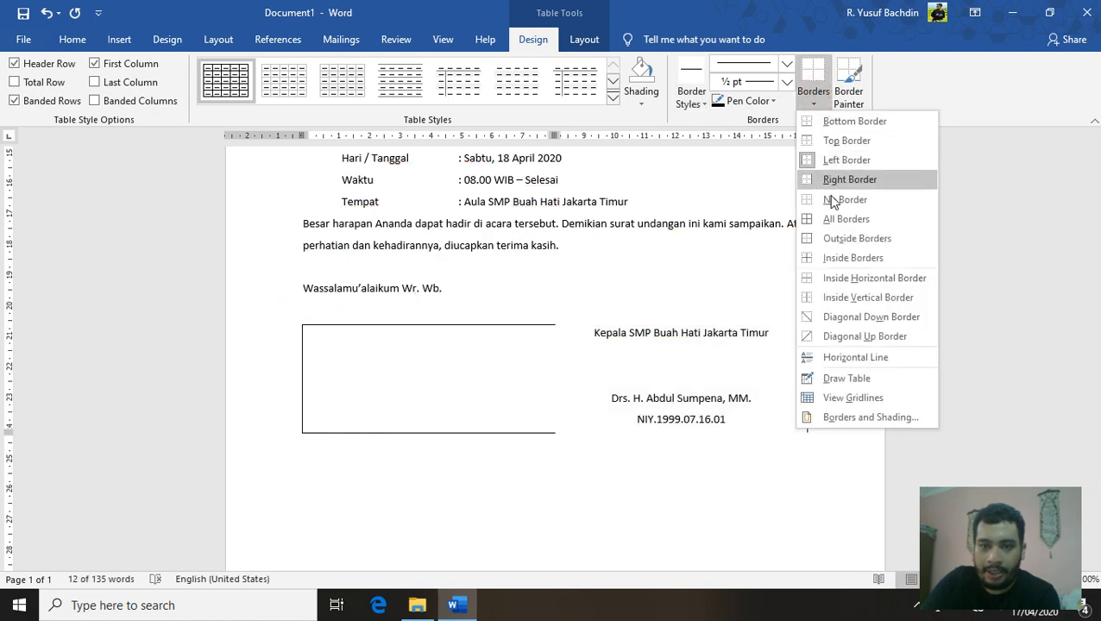
pyautogui.click(833, 200)
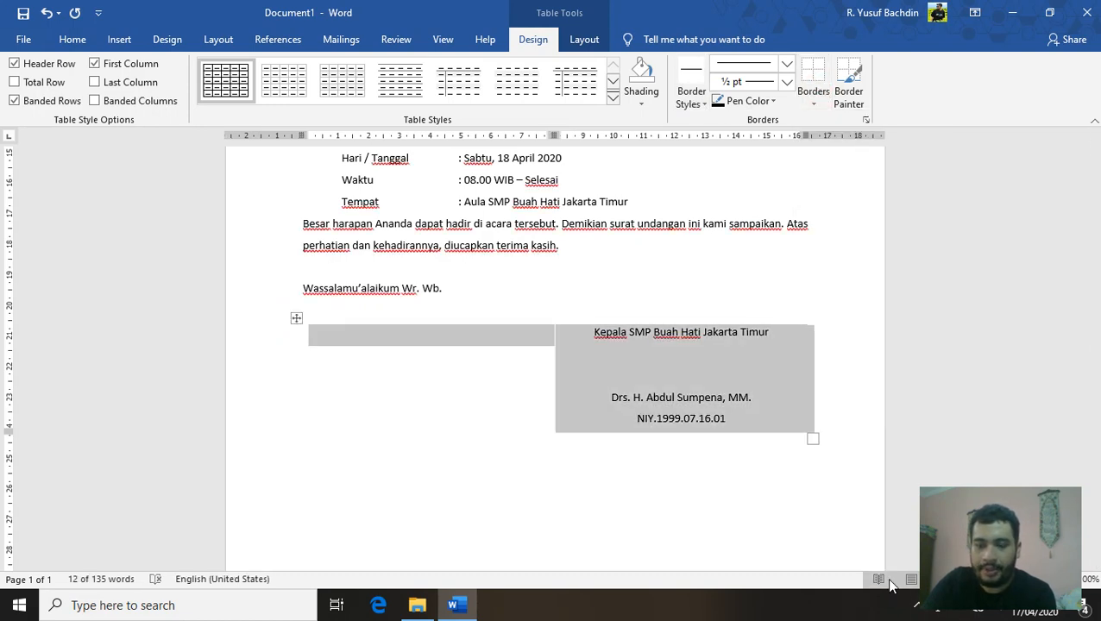
pyautogui.click(748, 497)
pyautogui.scroll(1, 909, 435)
pyautogui.scroll(3, 909, 435)
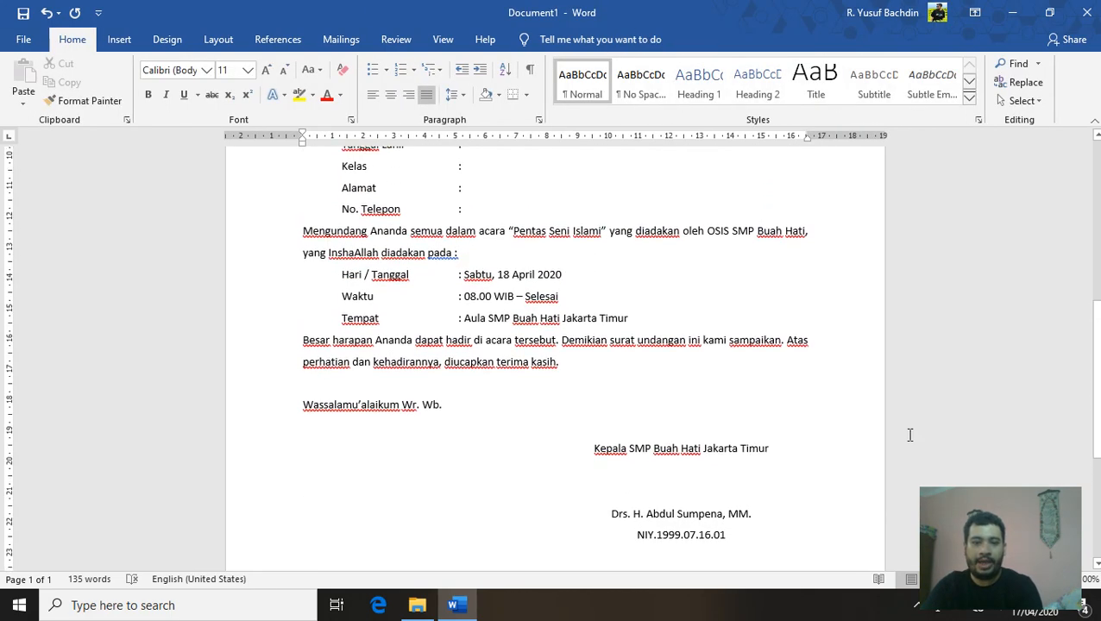
pyautogui.scroll(1, 910, 435)
pyautogui.scroll(2, 909, 435)
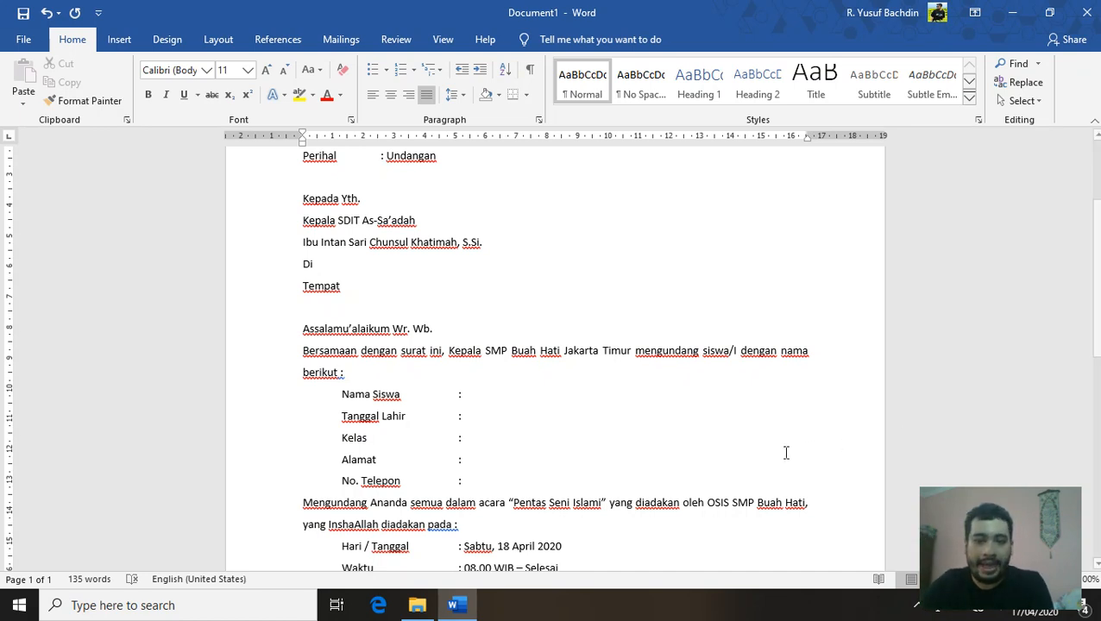
pyautogui.scroll(-2, 427, 253)
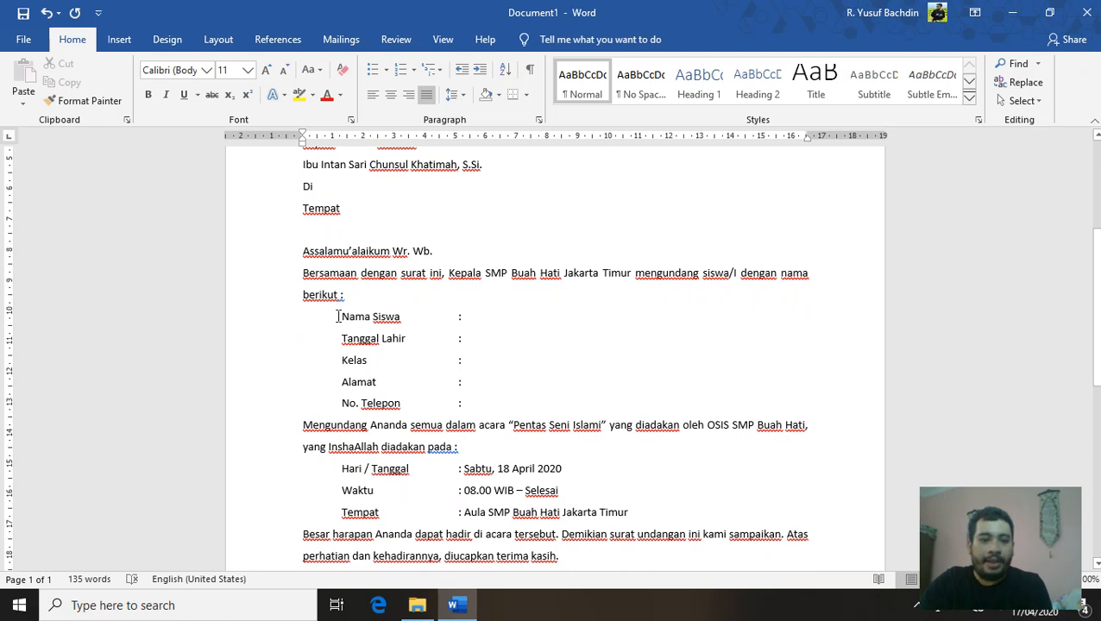
# Select the Nama Siswa to No. Telepon lines and position at each label's colon
pyautogui.moveTo(337, 316); pyautogui.dragTo(470, 415)
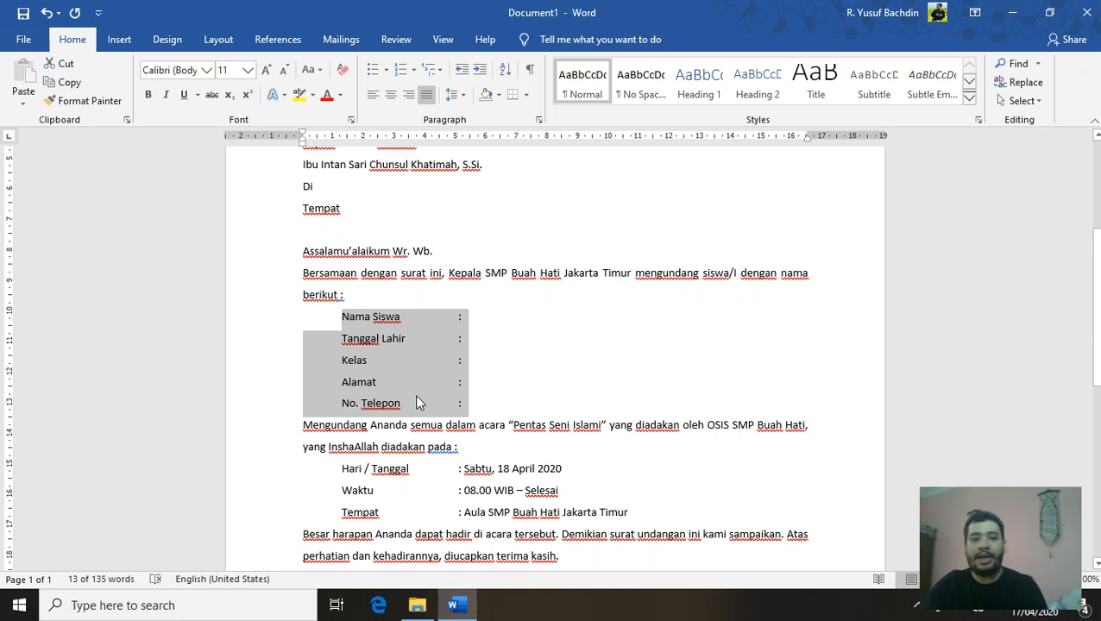
pyautogui.click(464, 318)
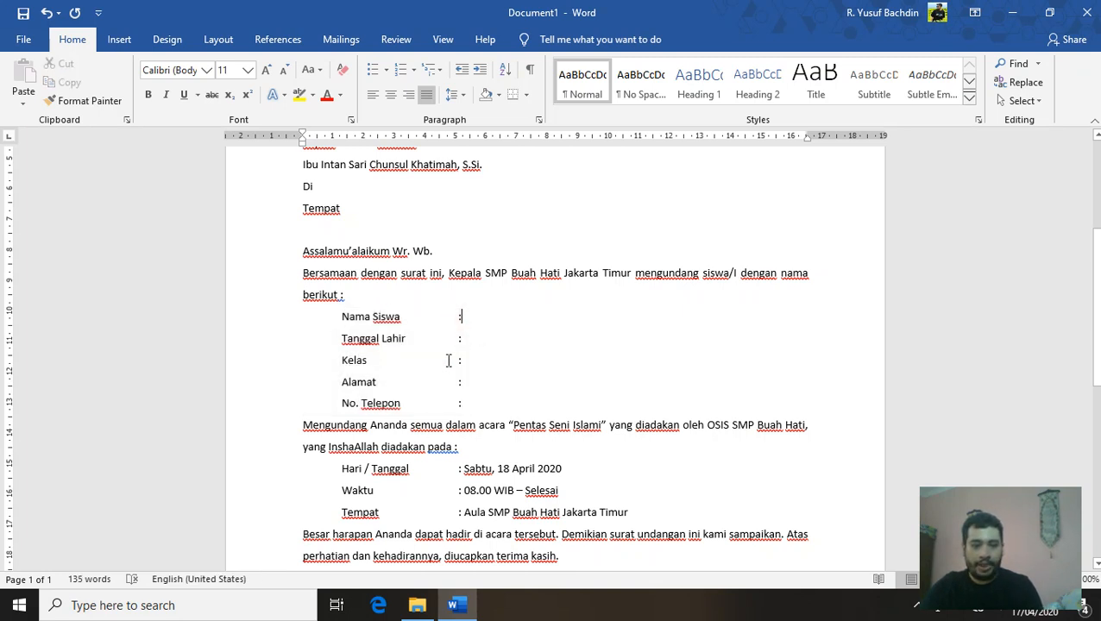
pyautogui.click(492, 358)
pyautogui.click(479, 398)
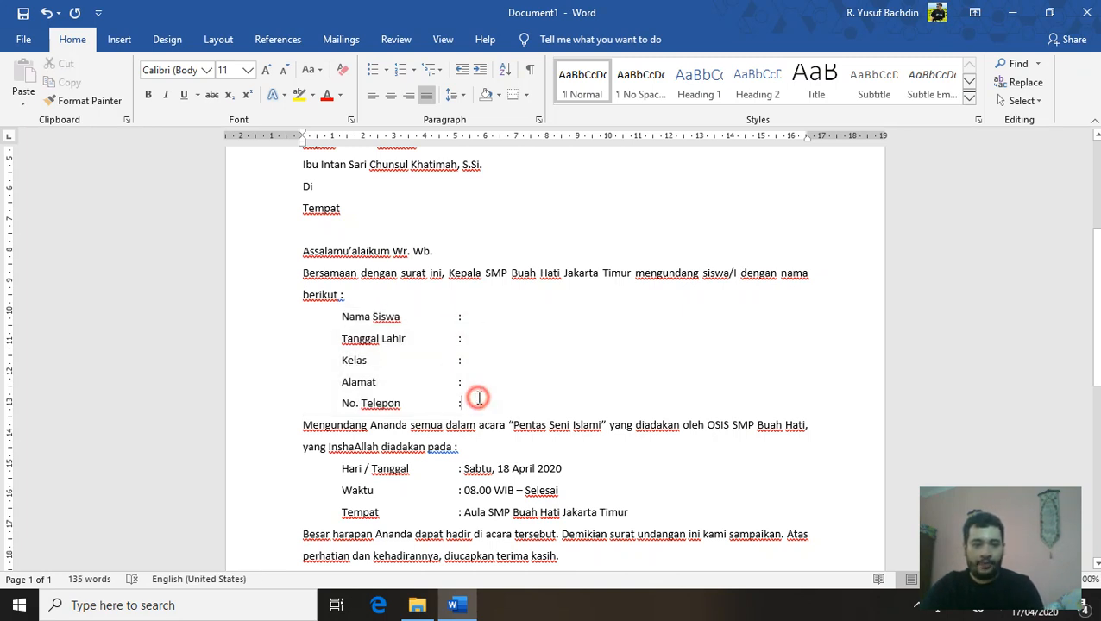
pyautogui.click(477, 379)
pyautogui.click(477, 359)
pyautogui.click(480, 337)
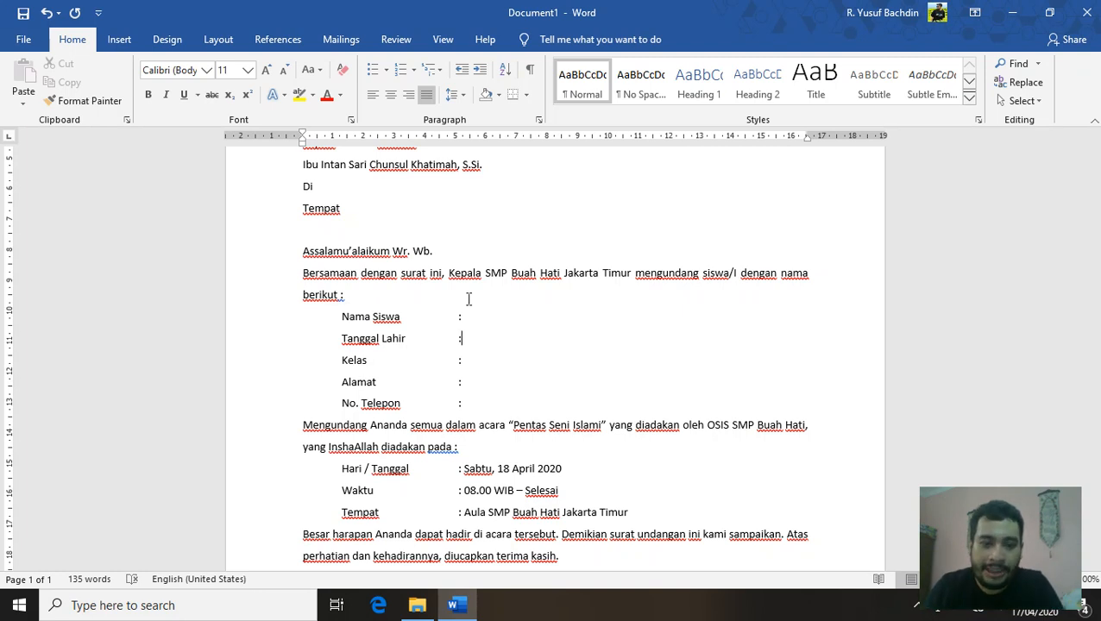
# Align the colons for Nama Siswa, Tanggal Lahir, Alamat and No. Telepon, then scroll up
pyautogui.click(464, 317)
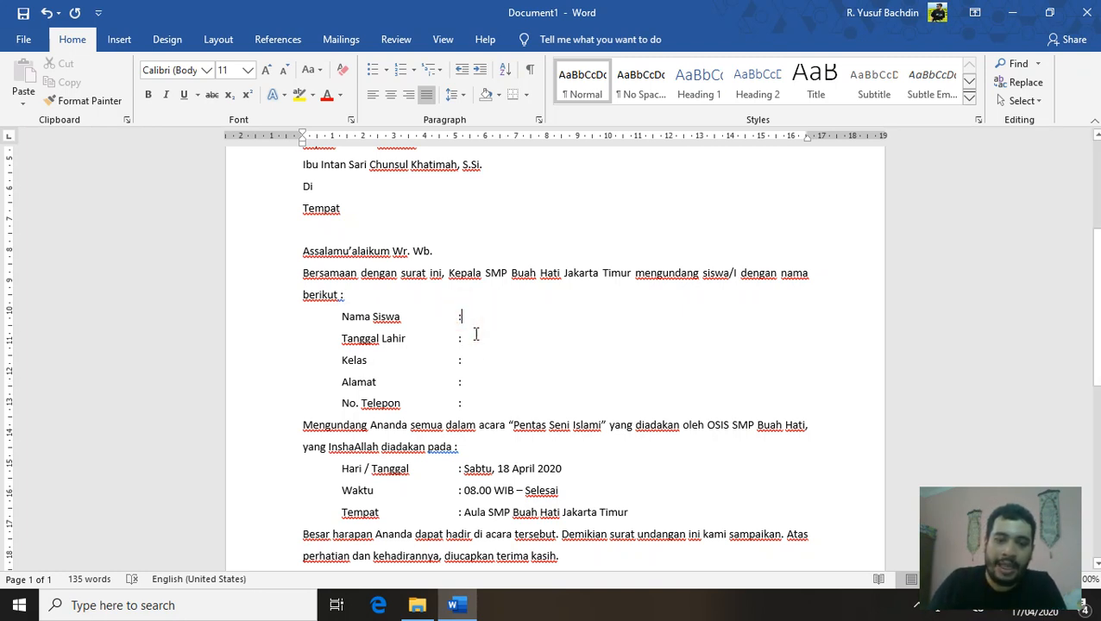
pyautogui.click(478, 342)
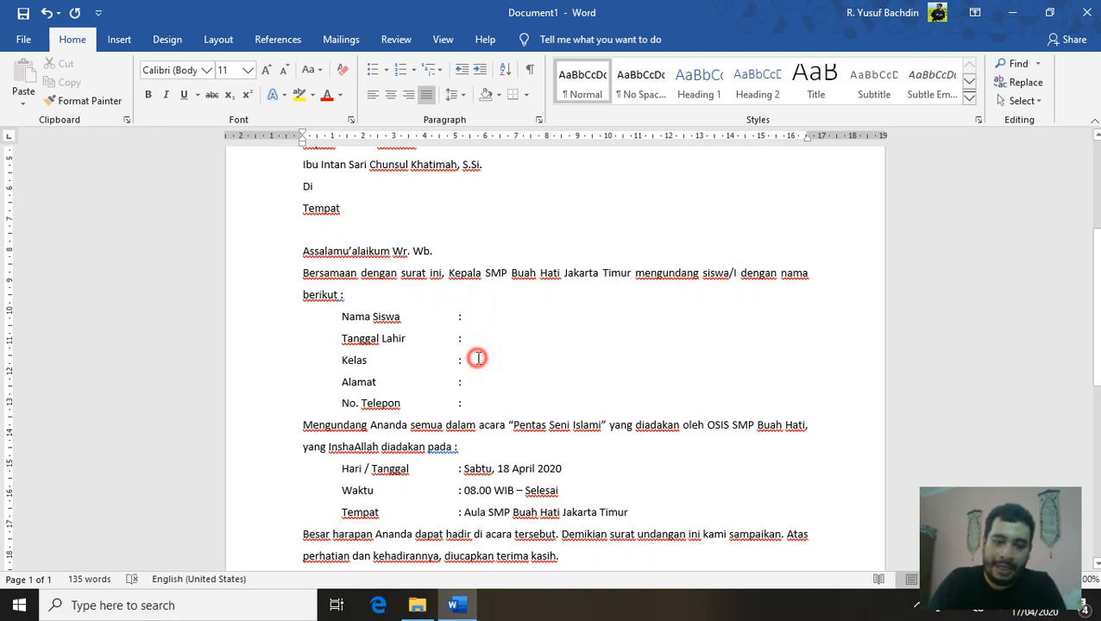
pyautogui.click(487, 378)
pyautogui.click(495, 392)
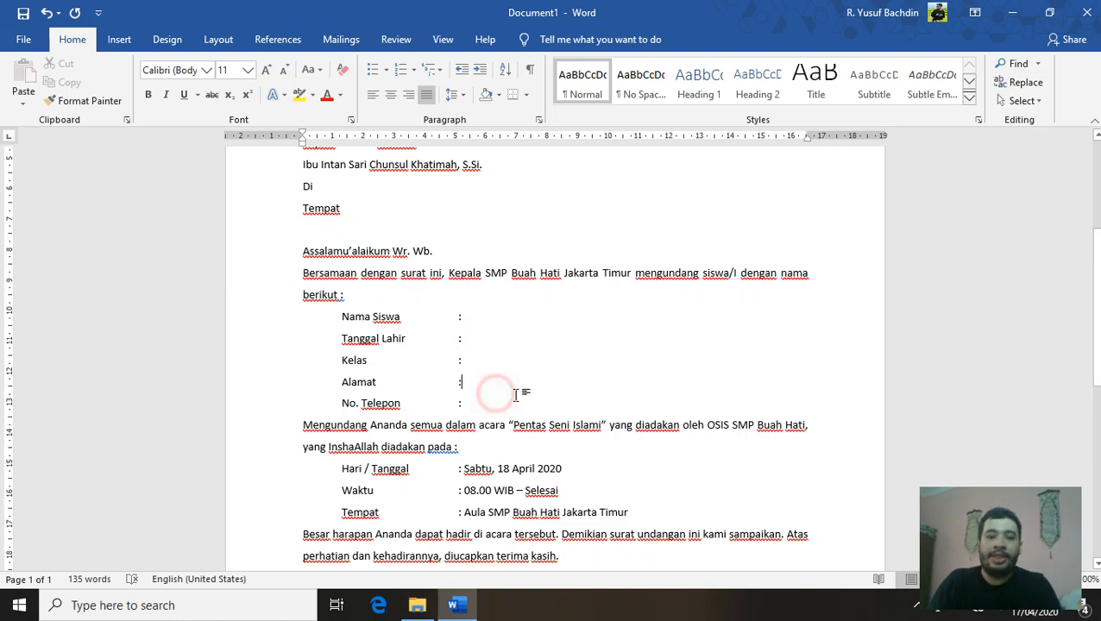
pyautogui.click(491, 402)
pyautogui.scroll(5, 487, 404)
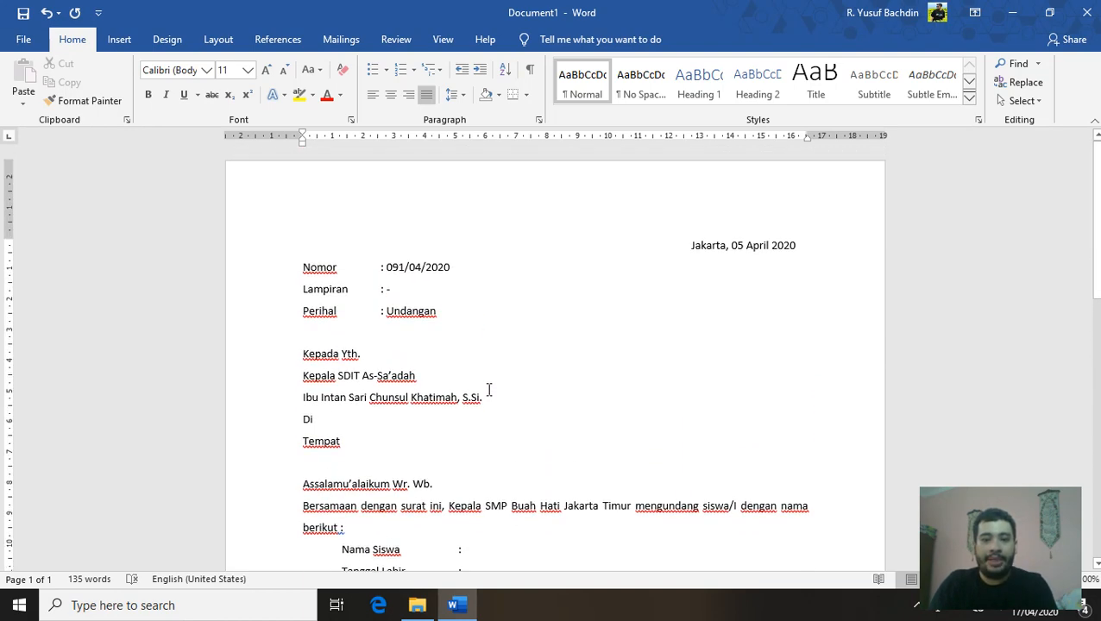
# Below the NIY line, set up a new paragraph in 16 pt bold, centred
pyautogui.scroll(-10, 488, 390)
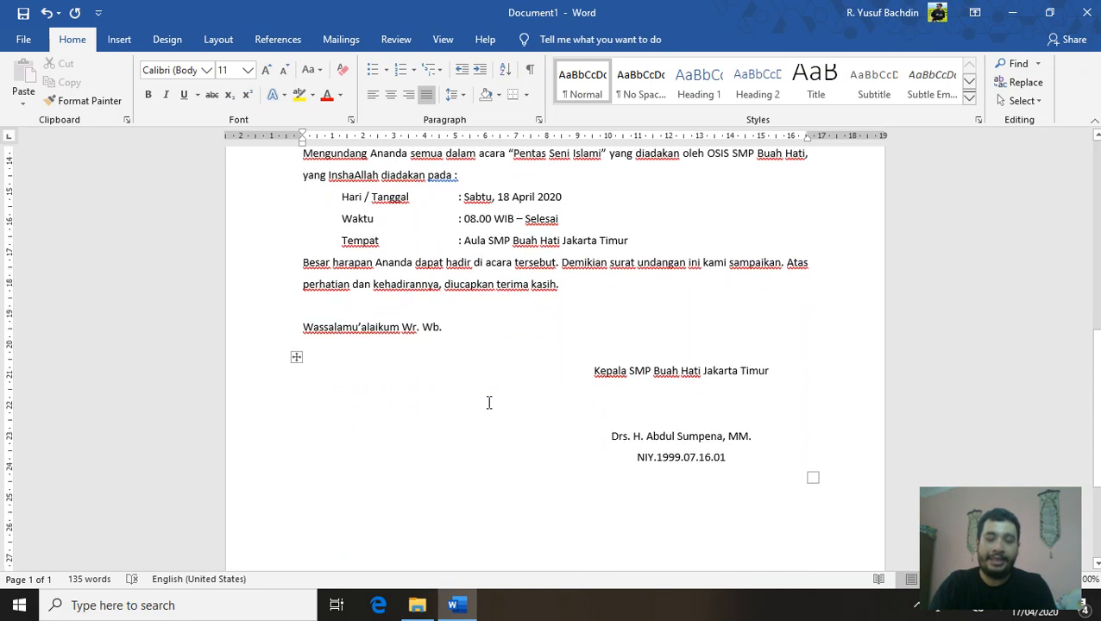
pyautogui.scroll(-4, 650, 412)
pyautogui.click(799, 376)
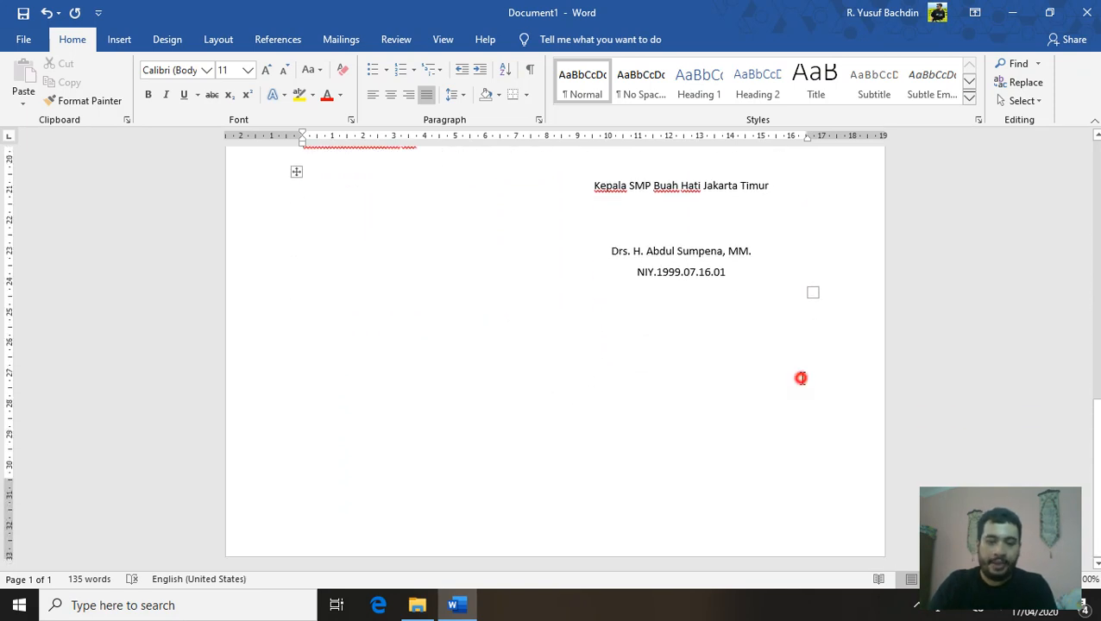
pyautogui.click(833, 341)
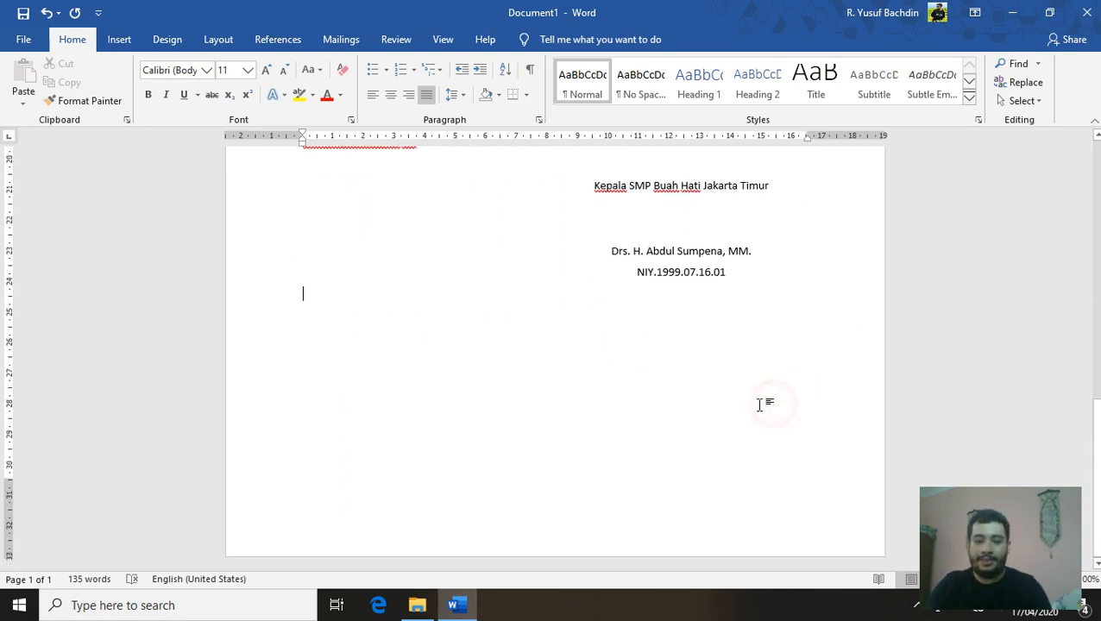
pyautogui.click(266, 69)
pyautogui.click(265, 69)
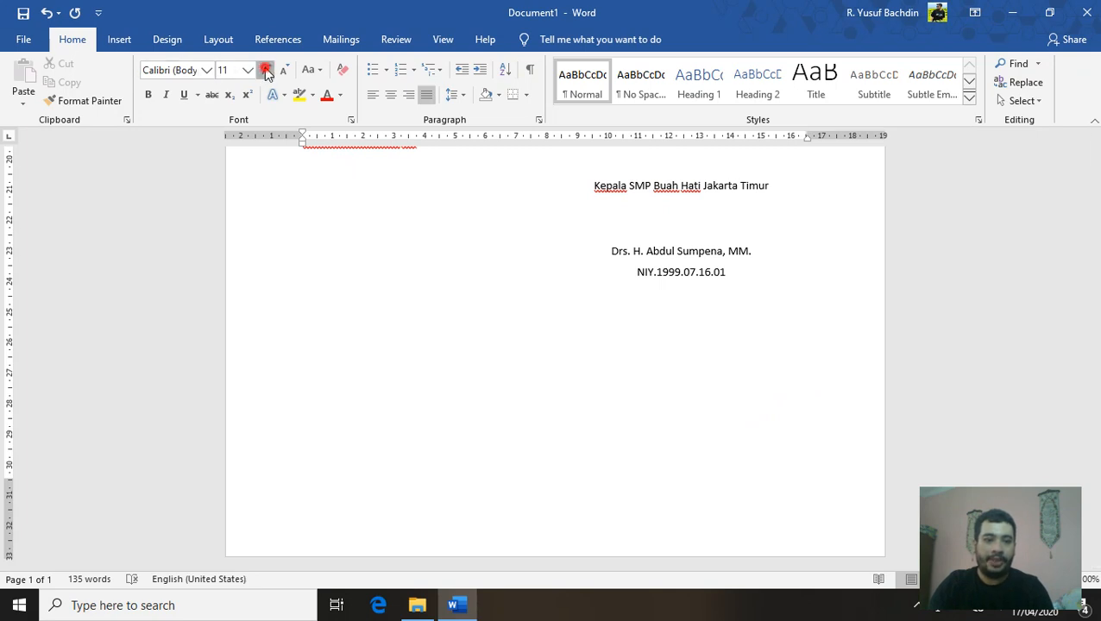
pyautogui.click(266, 69)
pyautogui.click(154, 97)
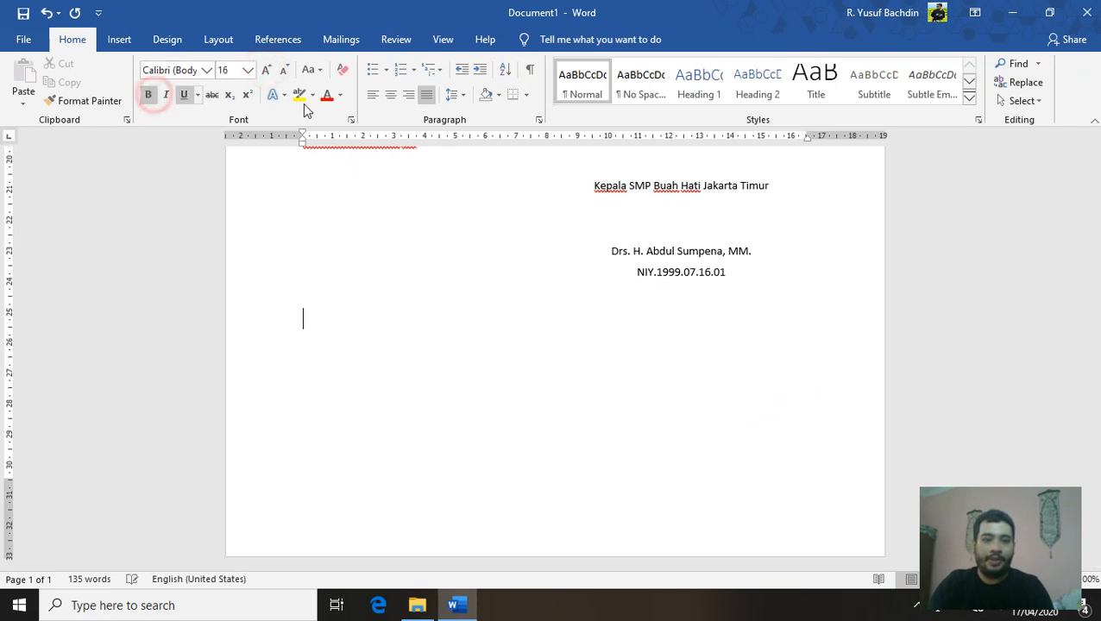
pyautogui.click(389, 97)
# Type 'Tugas untuk kalian silakan buat surat resmi…' through 'pertemuan minggu besok/depan.'
pyautogui.write('Tu')
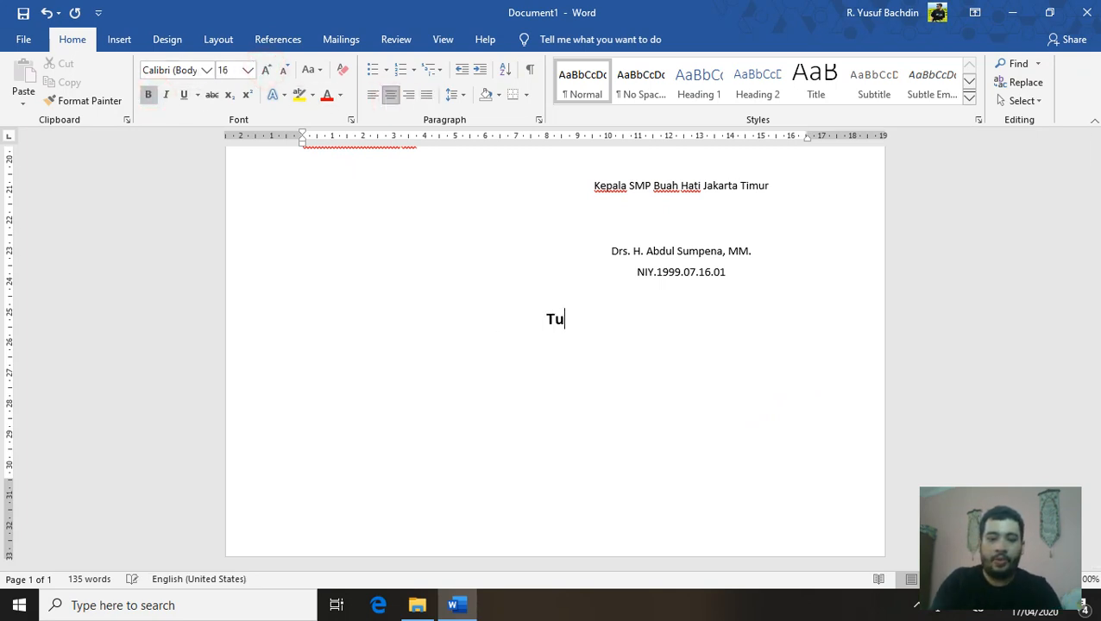
pyautogui.write('gas untuk kali')
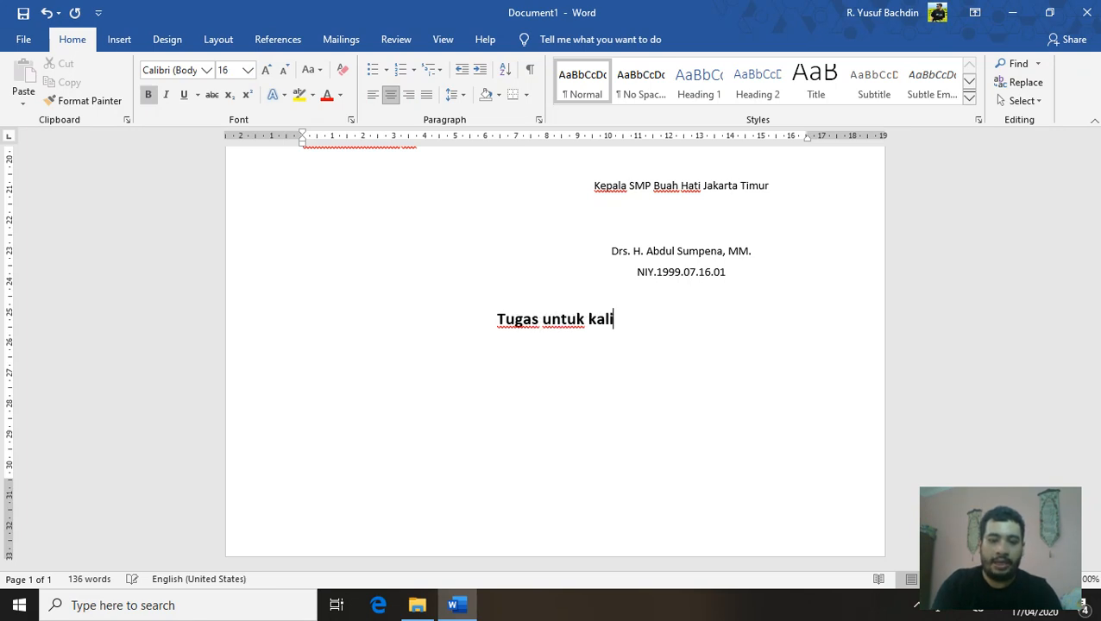
pyautogui.write('an silakan bua')
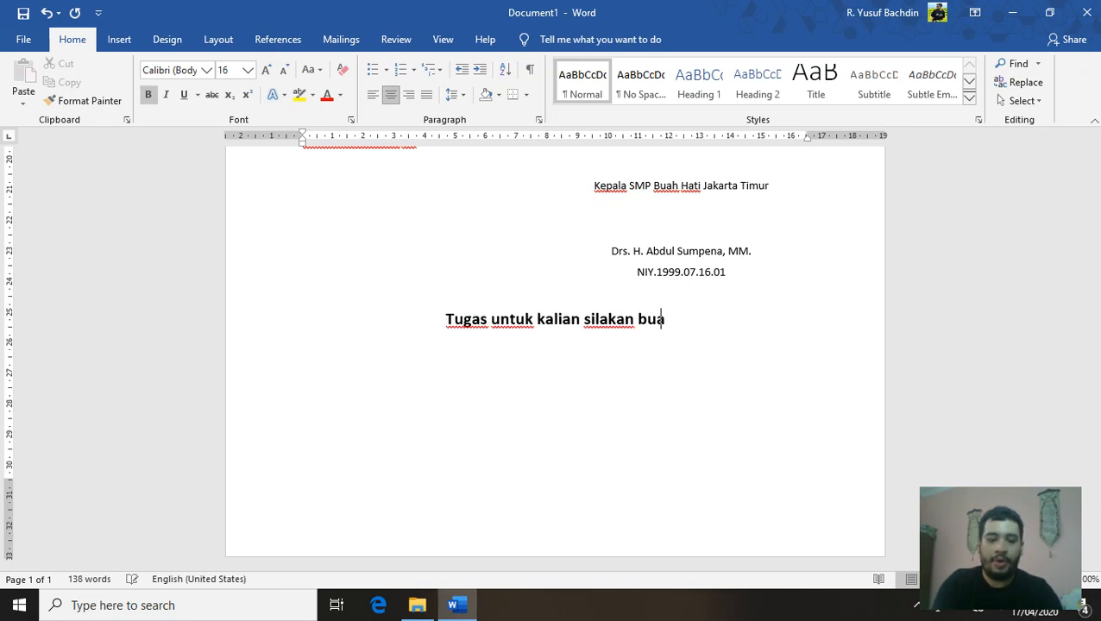
pyautogui.write('t surat')
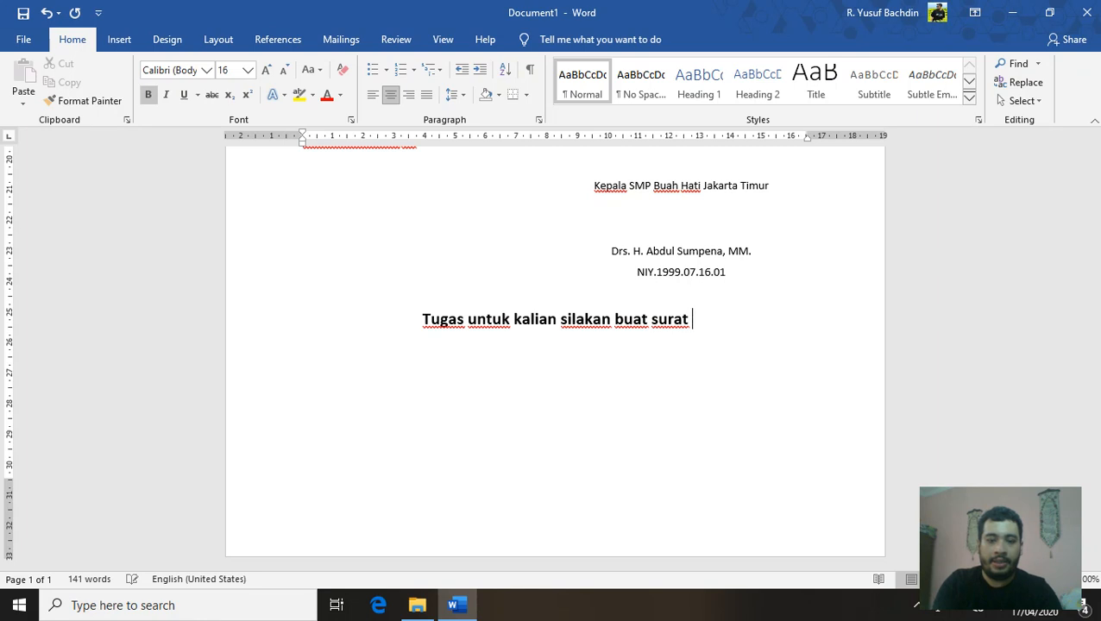
pyautogui.write(' resmi seper')
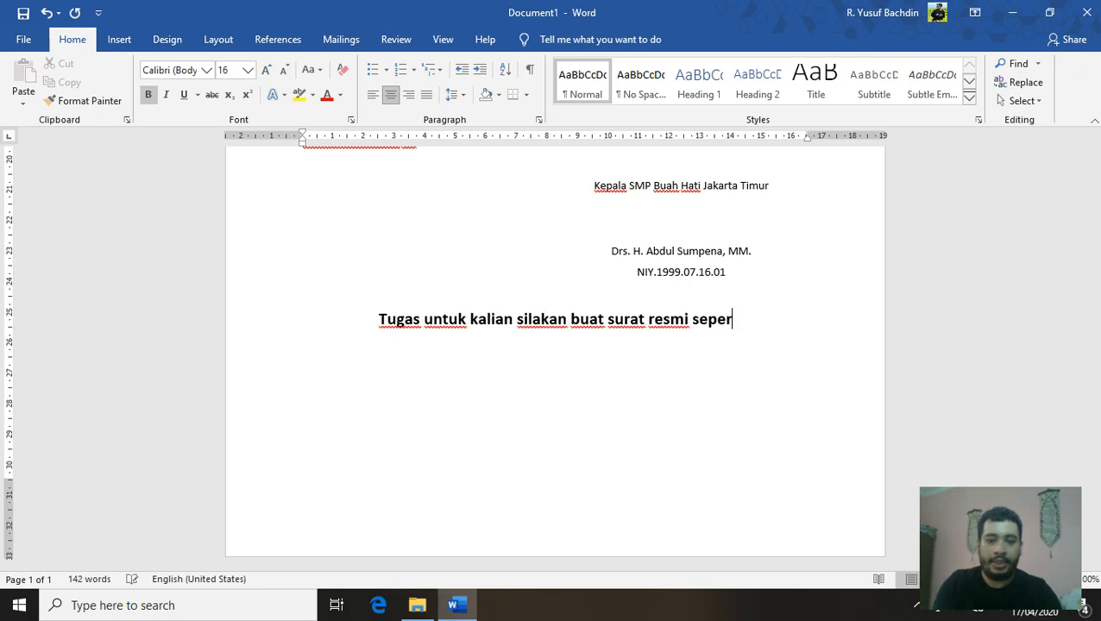
pyautogui.write('ti contoh di')
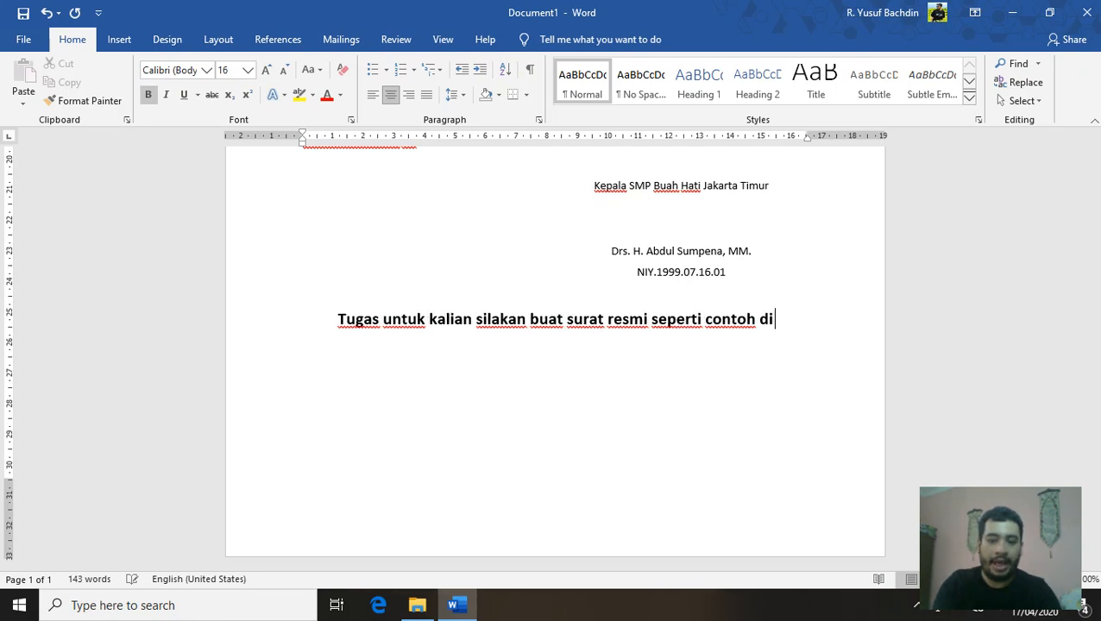
pyautogui.write(' atas,')
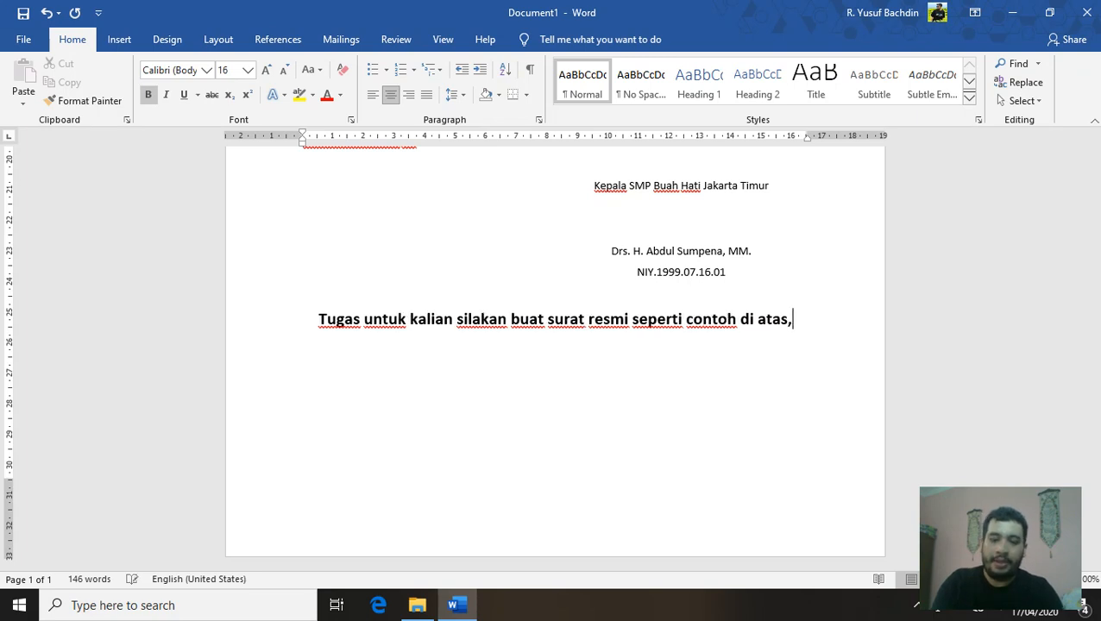
pyautogui.write(' tidak perlu')
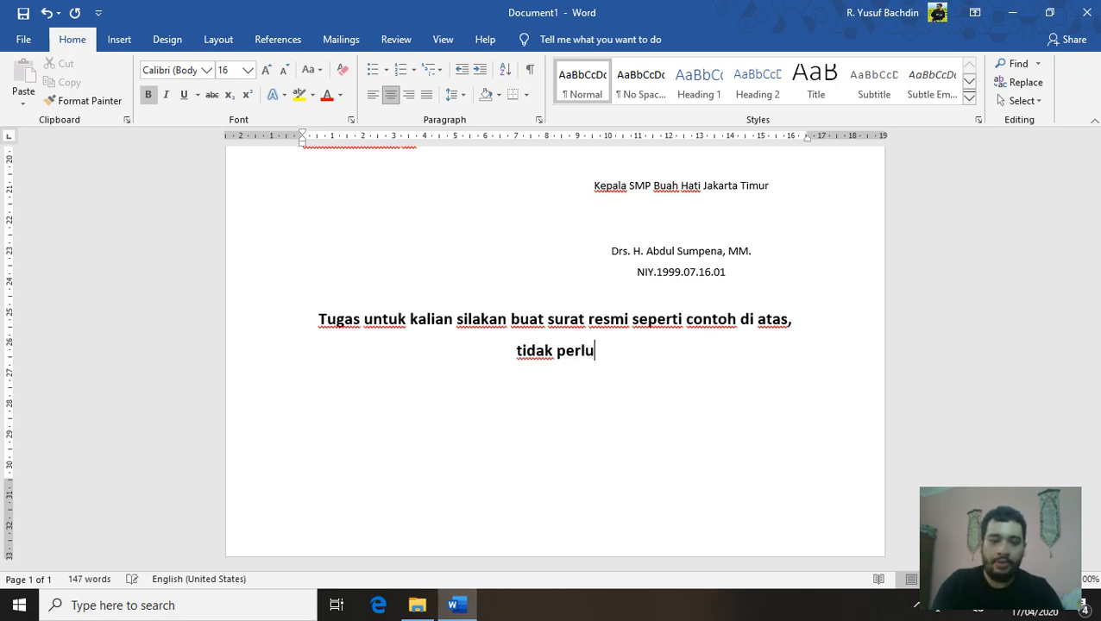
pyautogui.write(' dikumpulka')
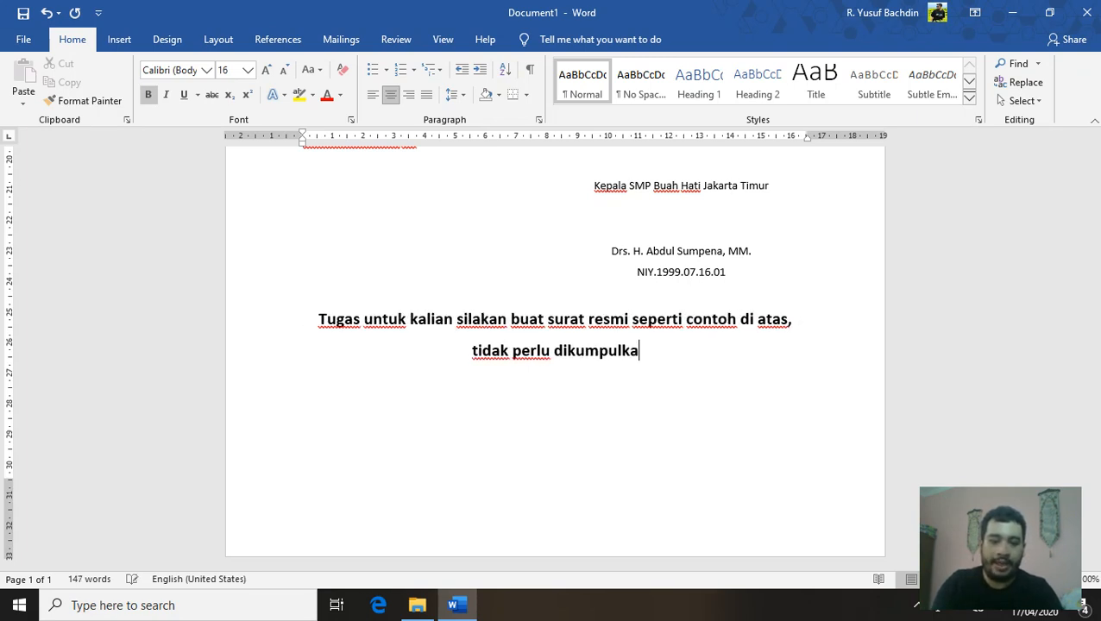
pyautogui.write('n, tapi pa')
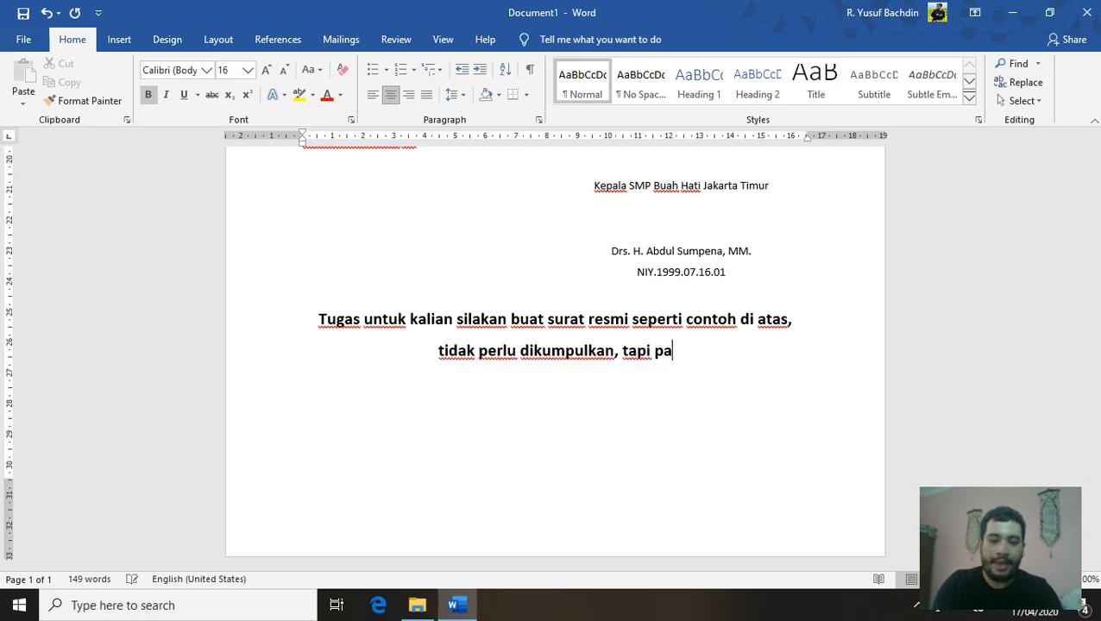
pyautogui.write('stikan ')
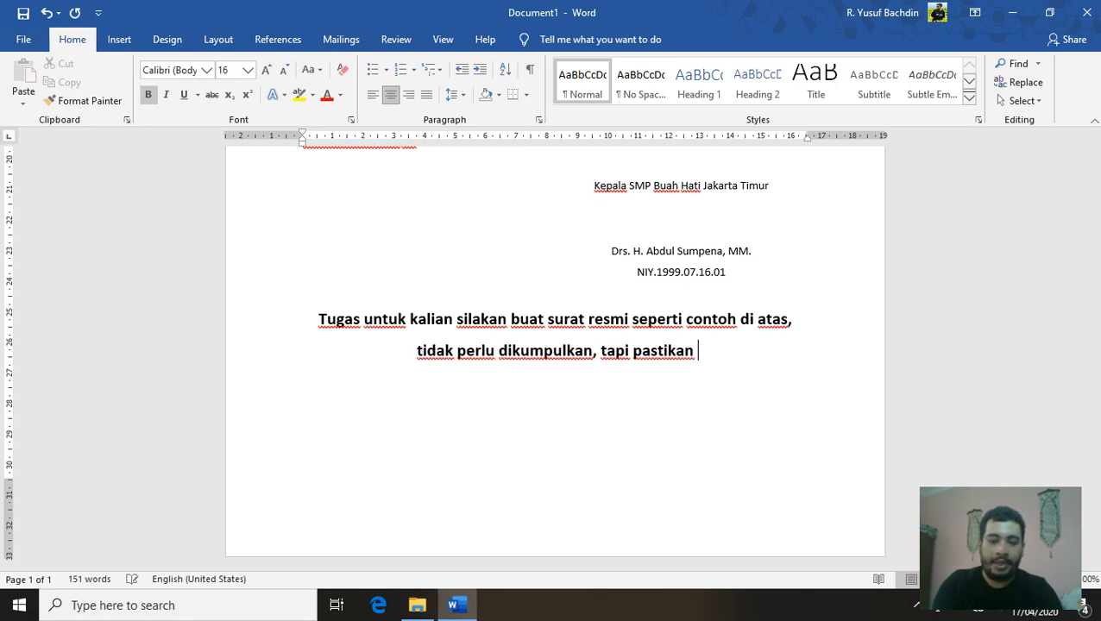
pyautogui.write('kalian simpan d')
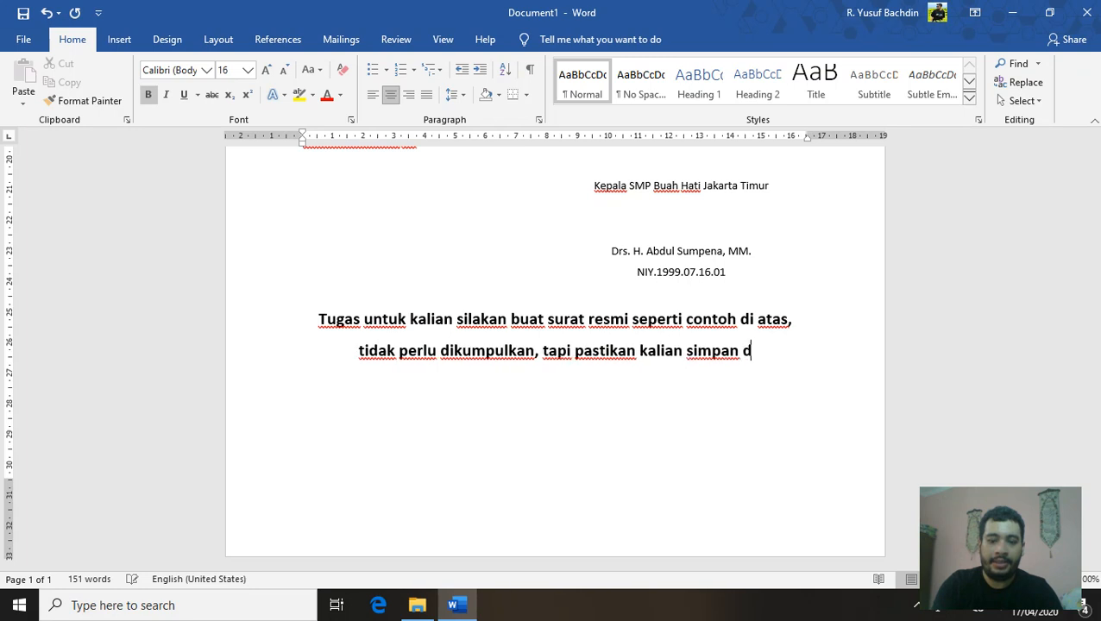
pyautogui.write('i dalam kopu')
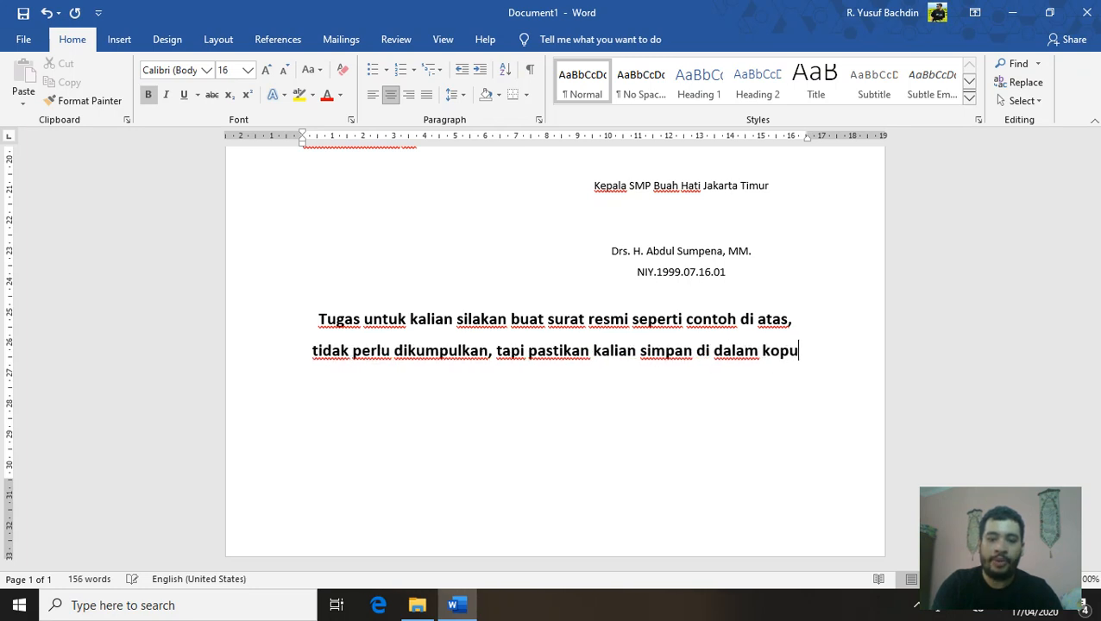
pyautogui.write('te')
pyautogui.press('BackSpace')
pyautogui.press('BackSpace')
pyautogui.press('BackSpace')
pyautogui.press('BackSpace')
pyautogui.write('mputer kalian untuk kita gabungkan d')
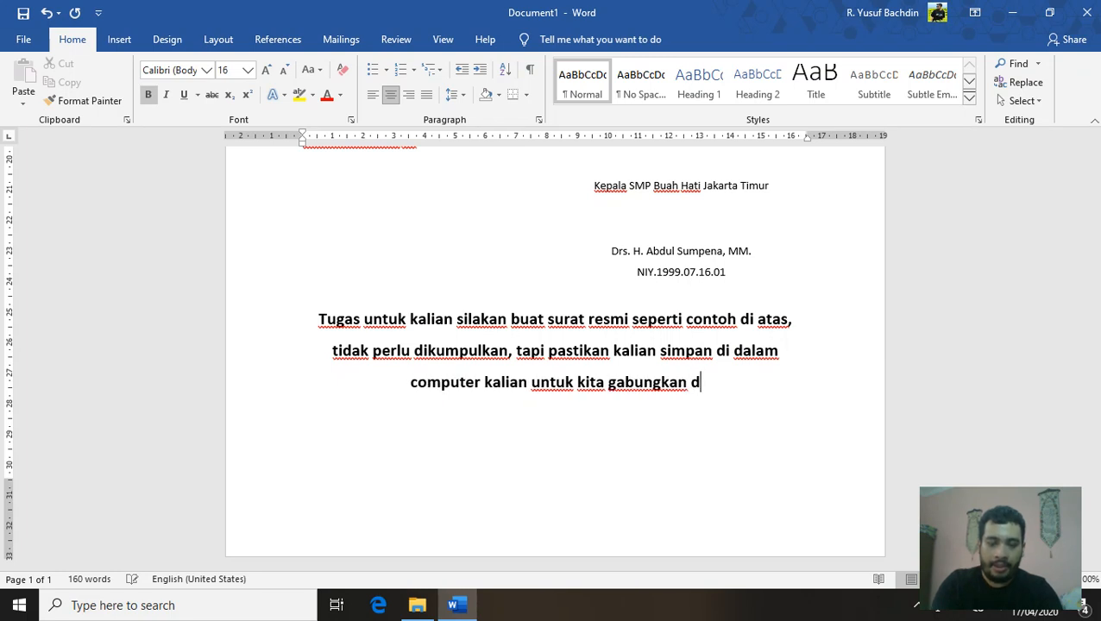
pyautogui.write('i pertemuan ')
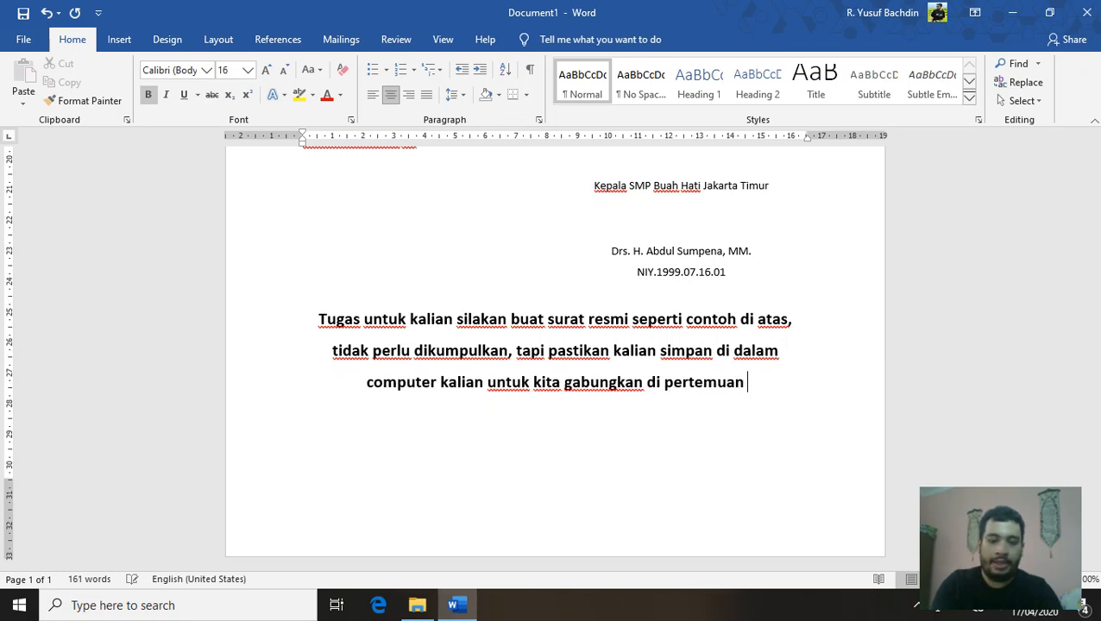
pyautogui.write('minggu beso')
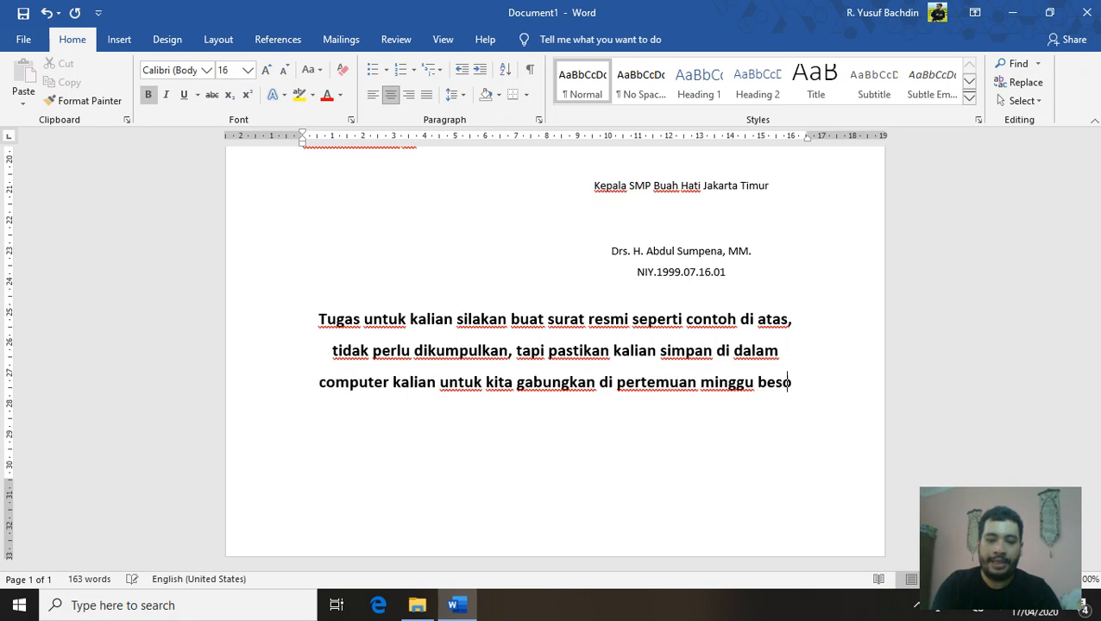
pyautogui.write('k/d')
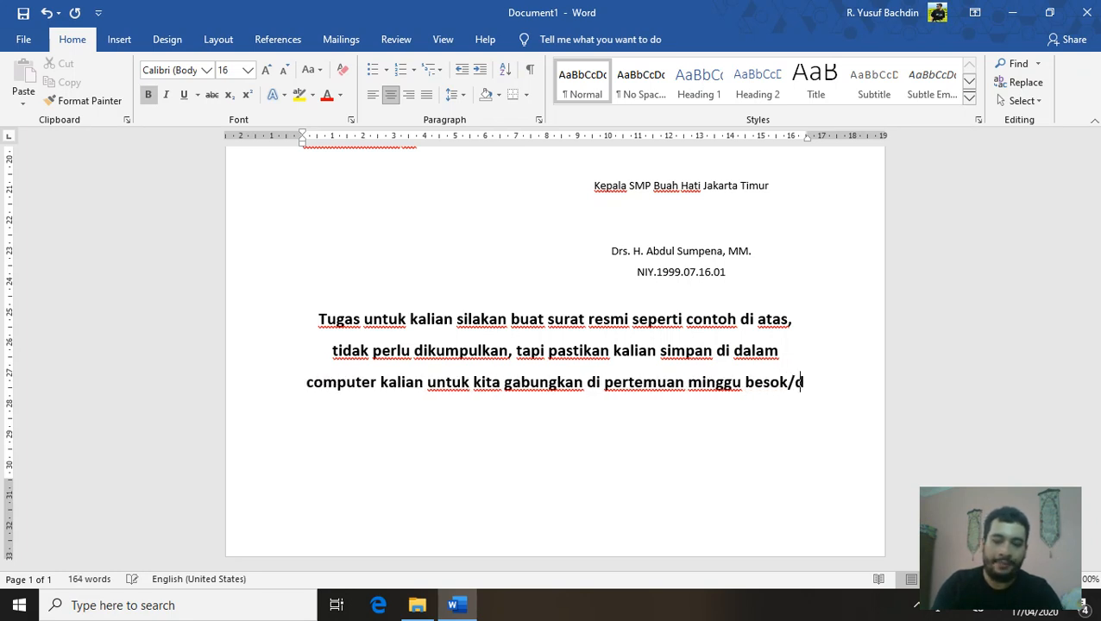
pyautogui.write('epan.')
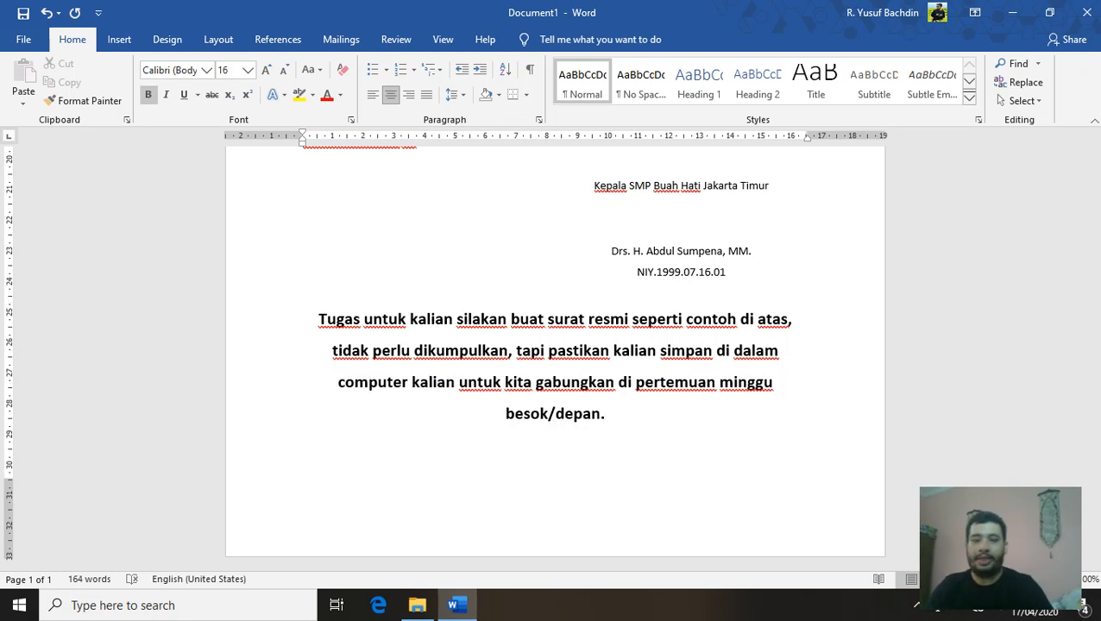
pyautogui.scroll(3, 547, 292)
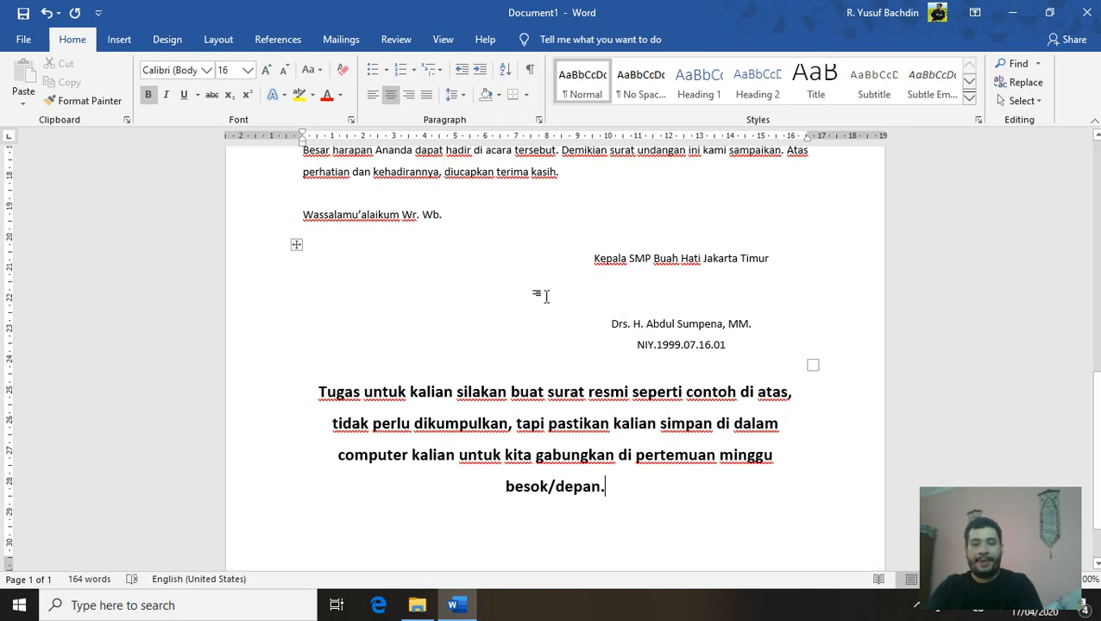
pyautogui.scroll(14, 546, 292)
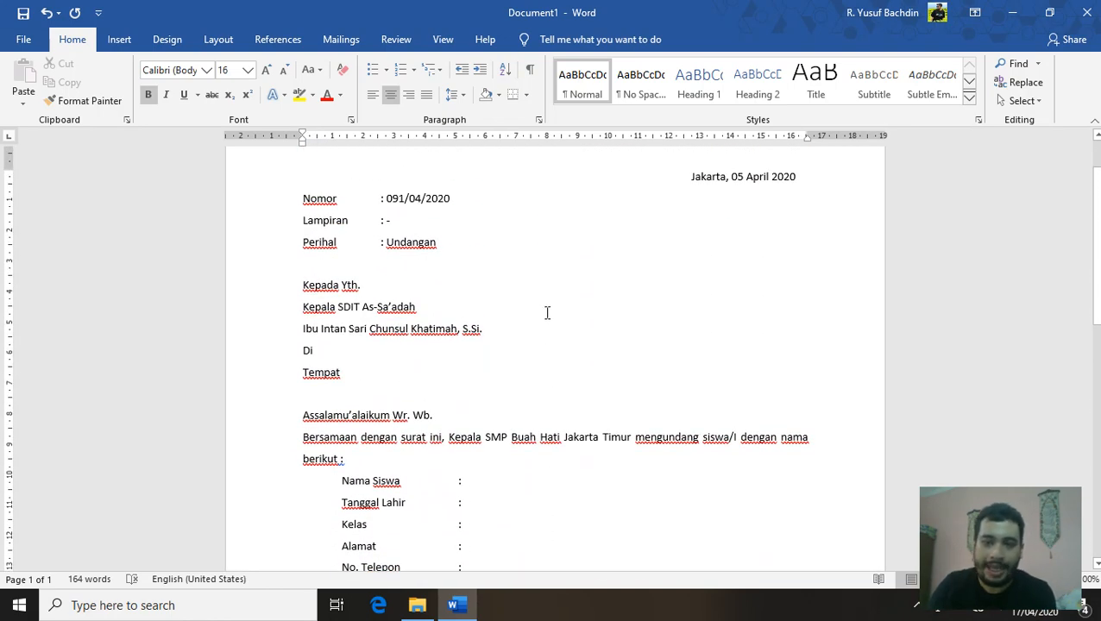
pyautogui.scroll(1, 546, 313)
pyautogui.scroll(-2, 656, 351)
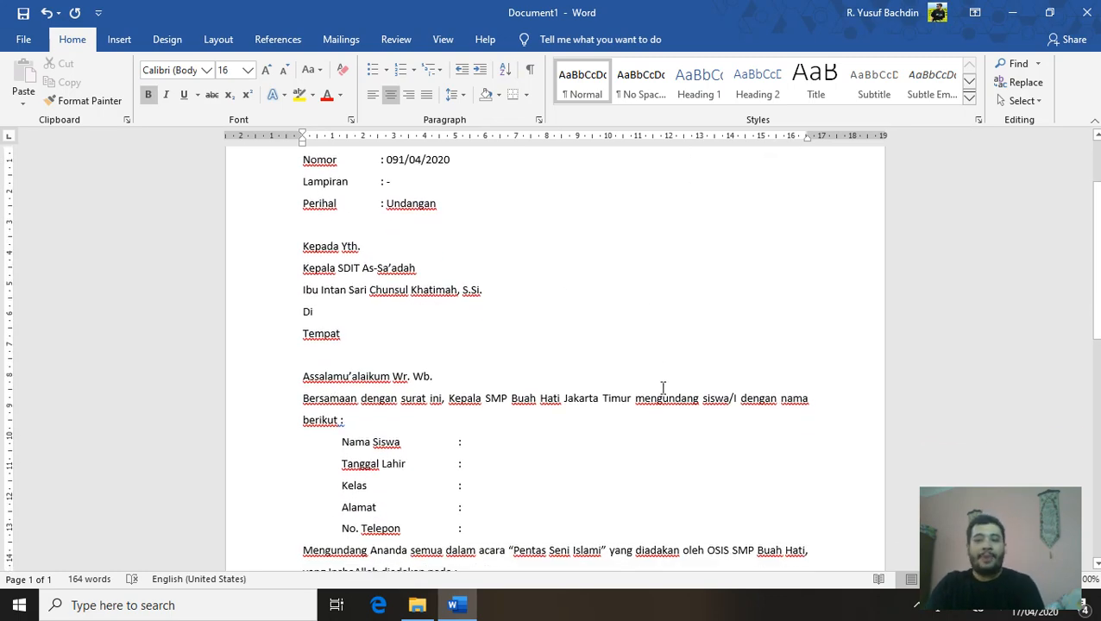
pyautogui.scroll(-3, 910, 473)
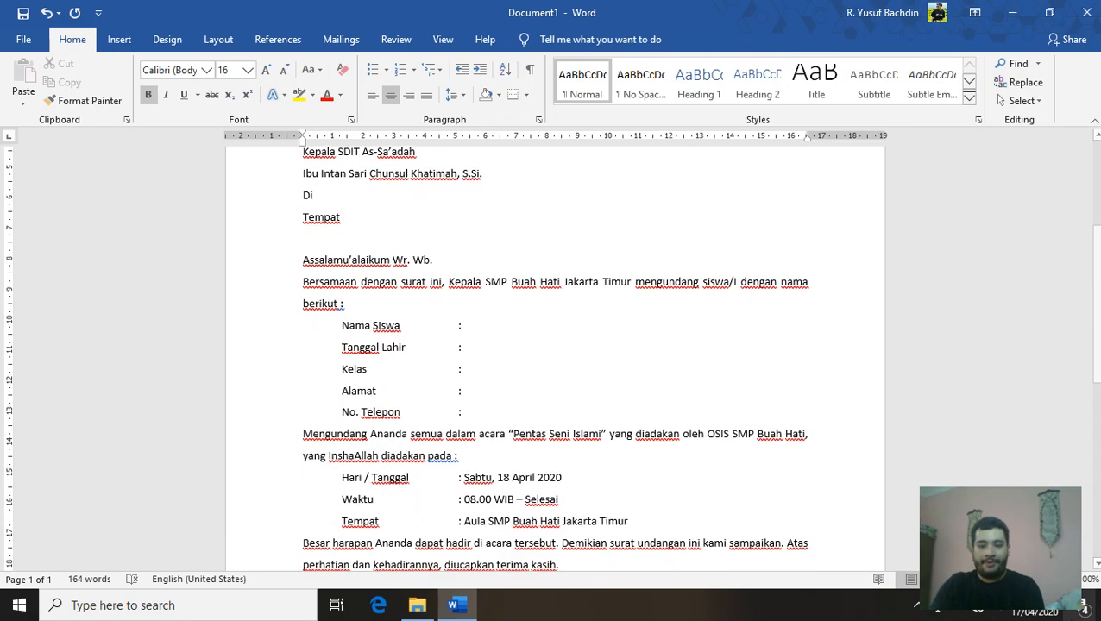